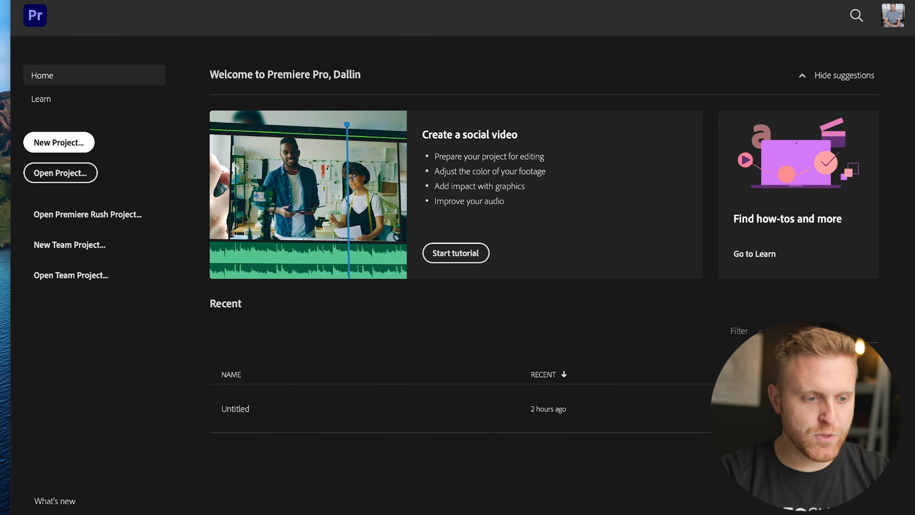
Start a new project and set its location to the 01_Project folder inside MARKETING on the Desktop.
left_click(59, 142)
left_click_drag(444, 44, 484, 9)
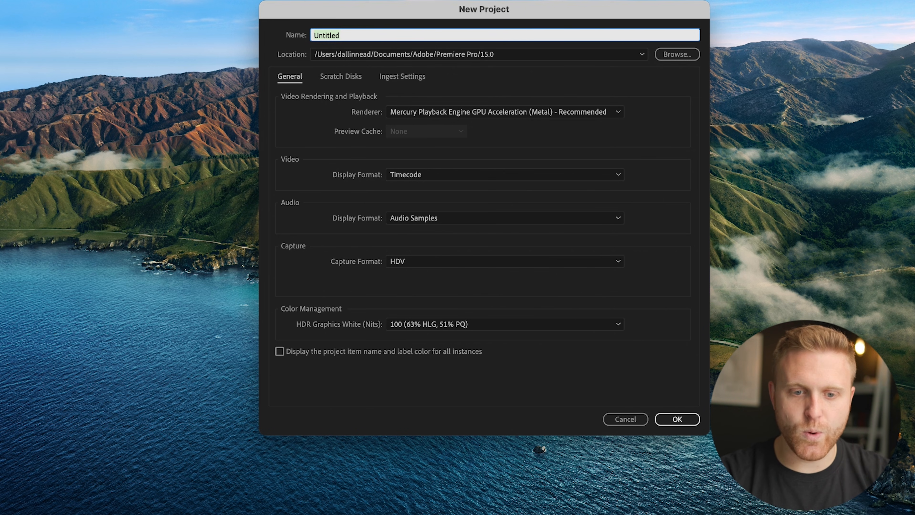
left_click(677, 55)
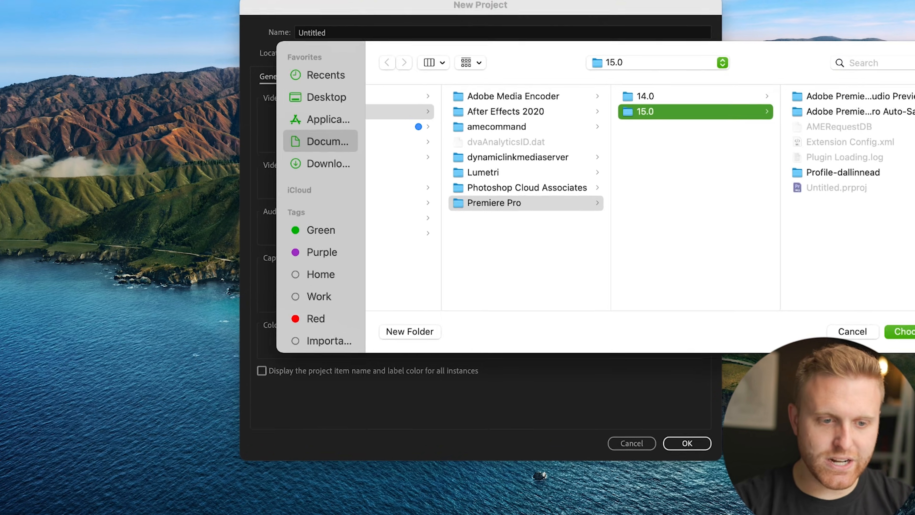
left_click(340, 94)
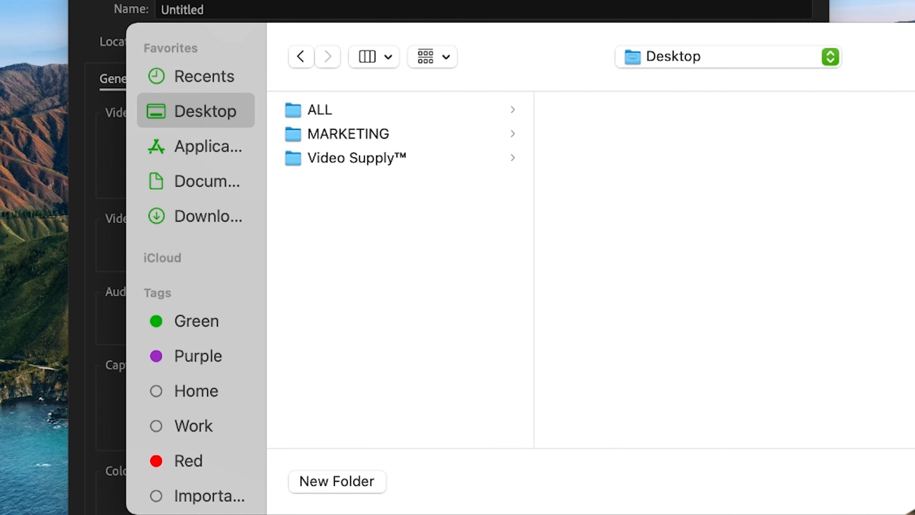
left_click(360, 134)
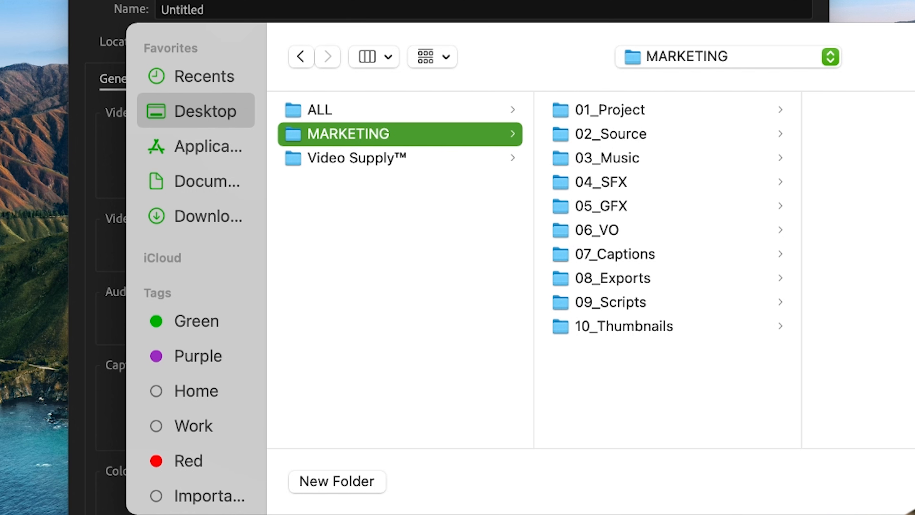
left_click(609, 109)
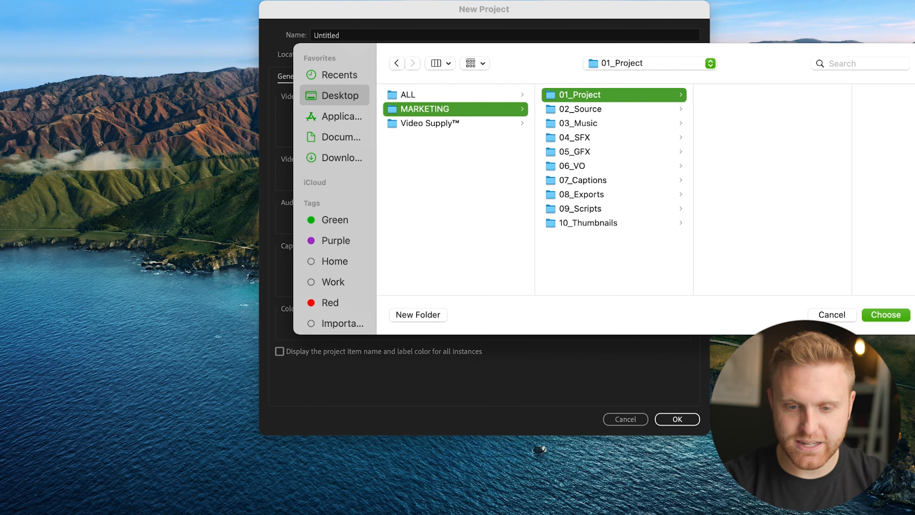
key("Return")
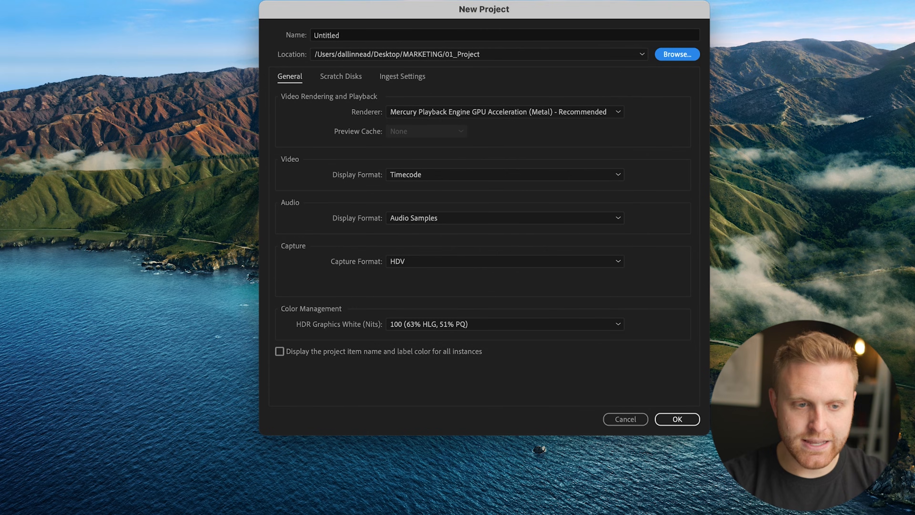
Name the project "Content Supply - Marketing Videos 071521" and create it with the default settings.
left_click(327, 36)
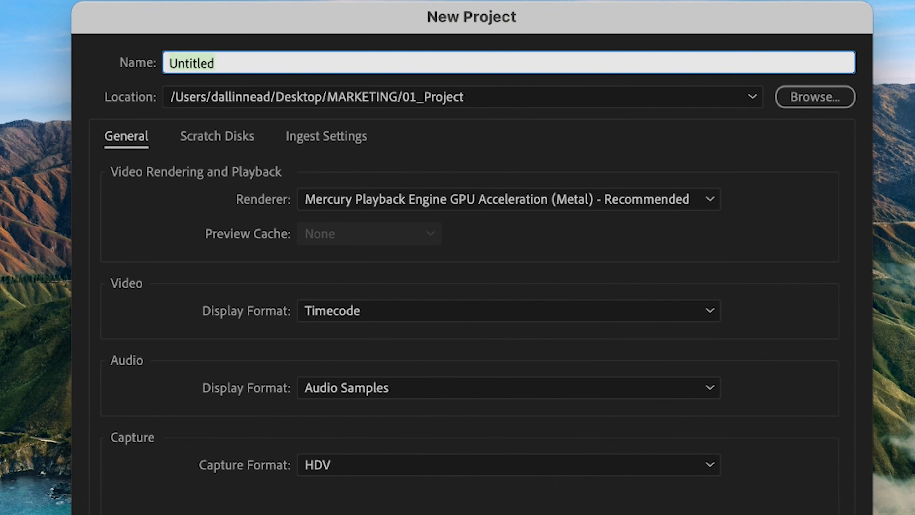
type("CONTI")
key("BackSpace")
key("BackSpace")
key("BackSpace")
key("BackSpace")
type("ontent S")
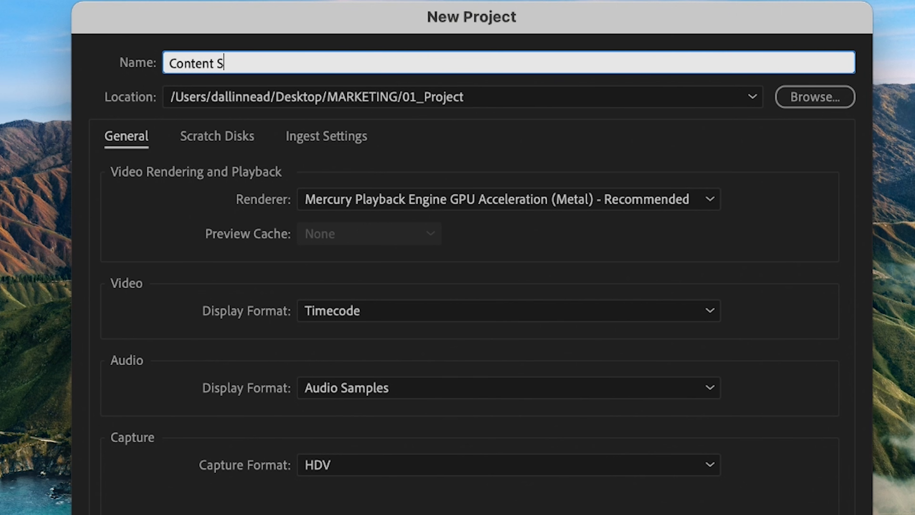
type("upply - Marketing Videos")
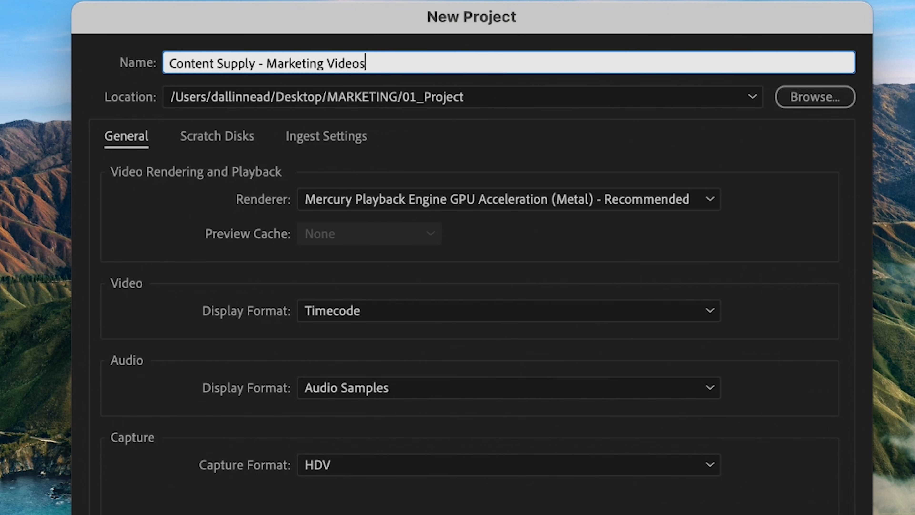
type(" 071521")
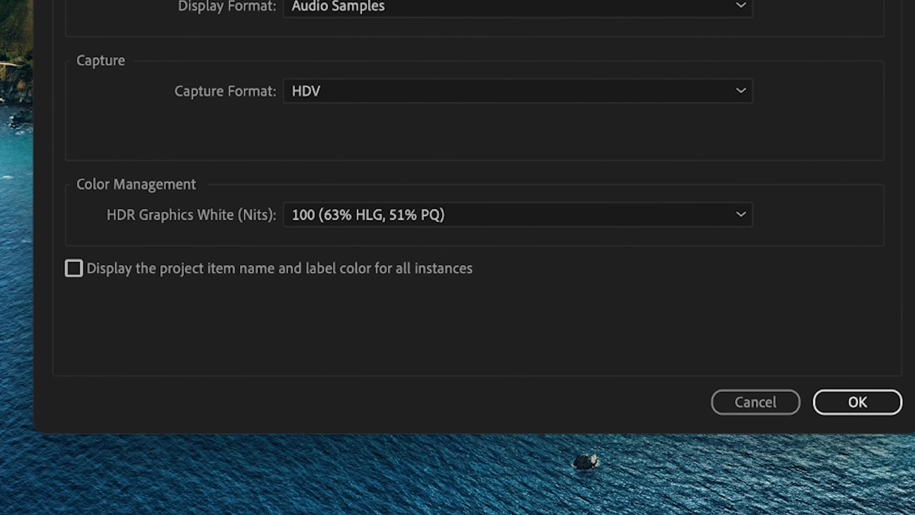
left_click(857, 402)
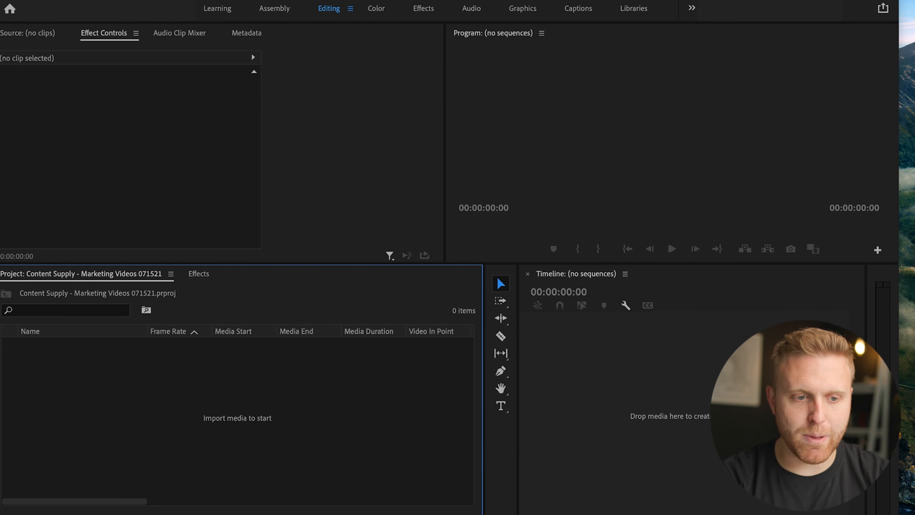
Examine the Learning, Assembly, Color, Effects and Audio workspaces, return to Editing, and review the list of available panels.
left_click(217, 8)
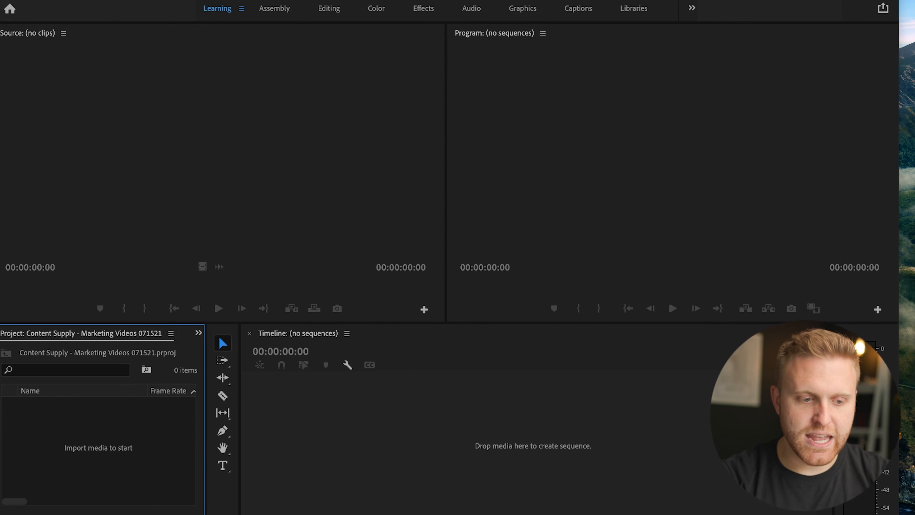
left_click(274, 8)
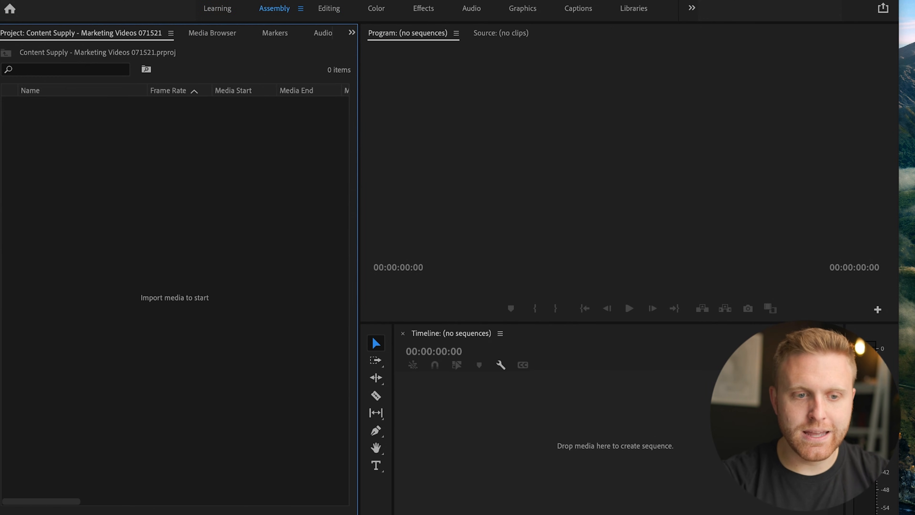
left_click(328, 8)
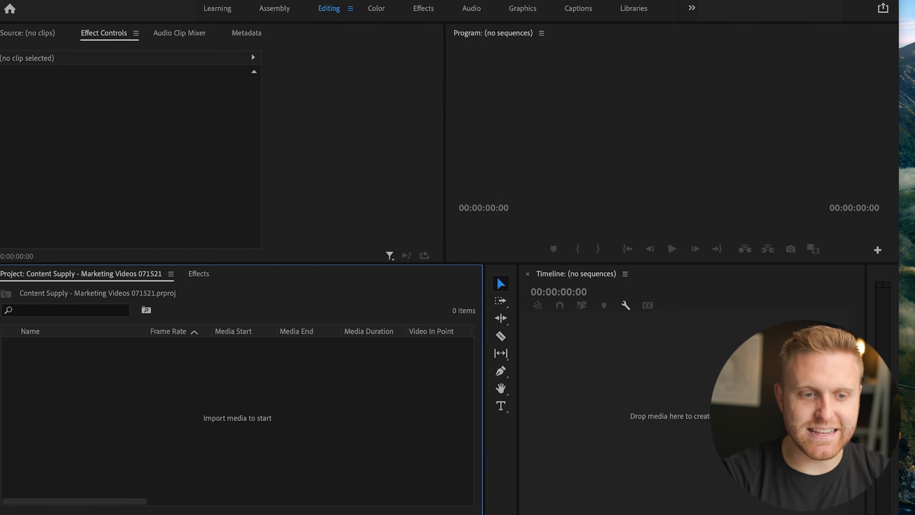
left_click(376, 8)
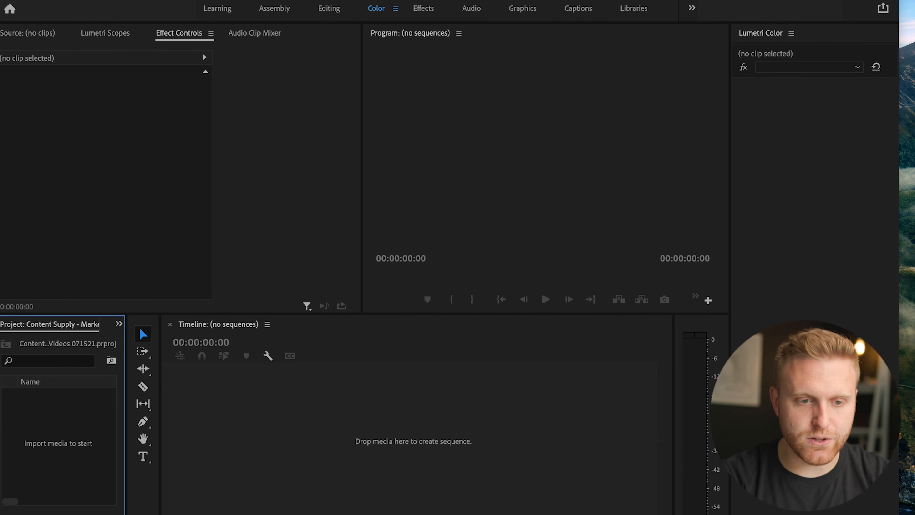
left_click(423, 8)
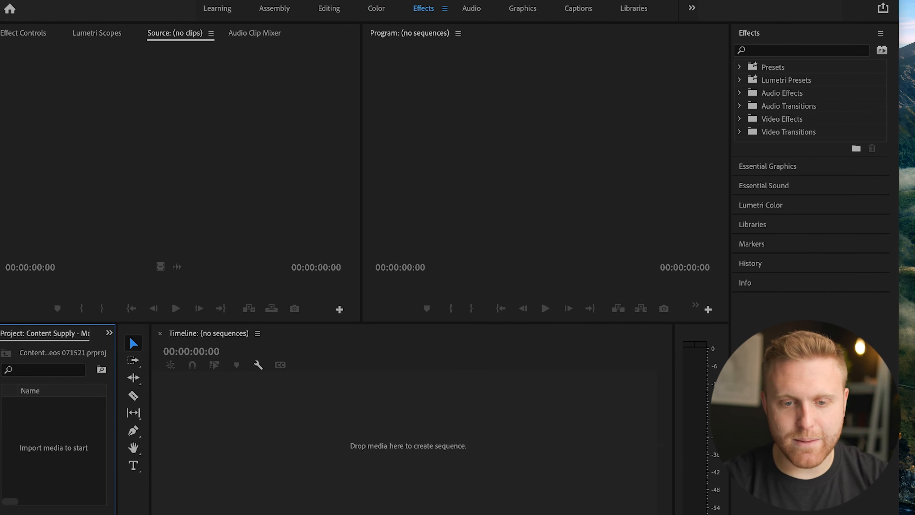
left_click(786, 80)
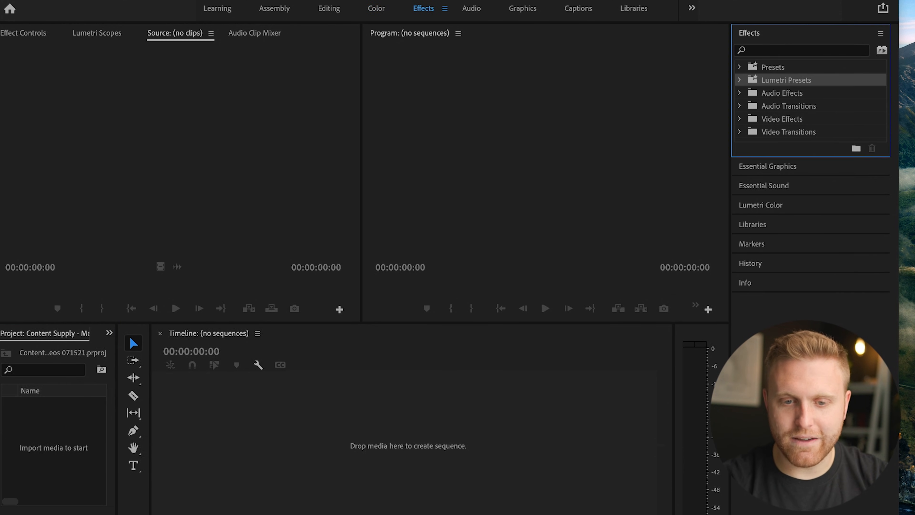
left_click(782, 92)
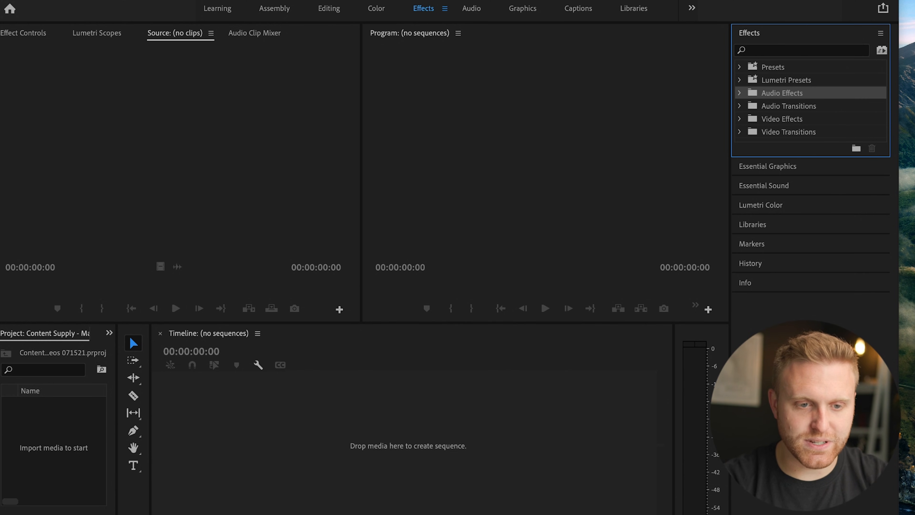
left_click(471, 8)
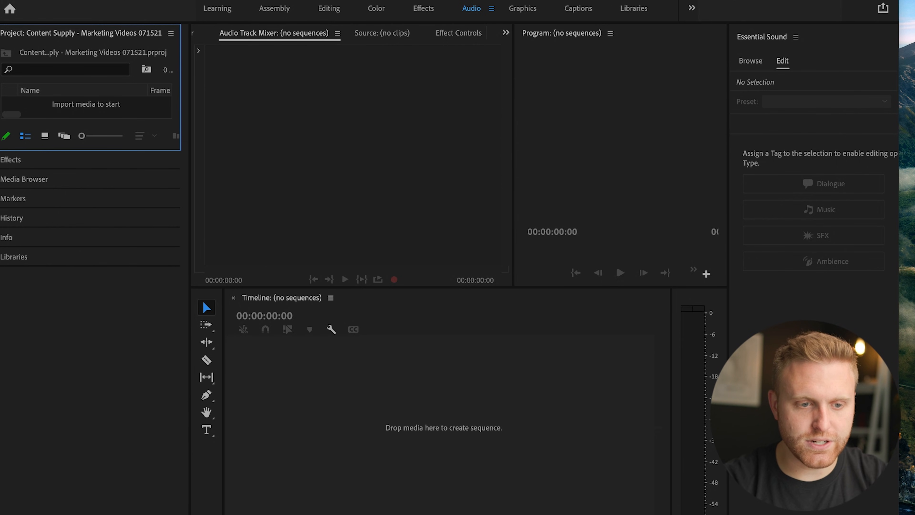
left_click(329, 8)
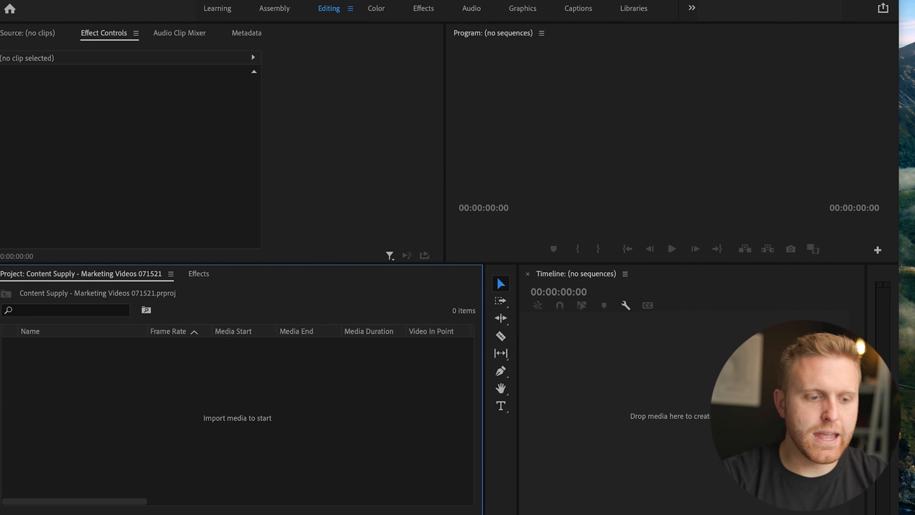
left_click(361, 0)
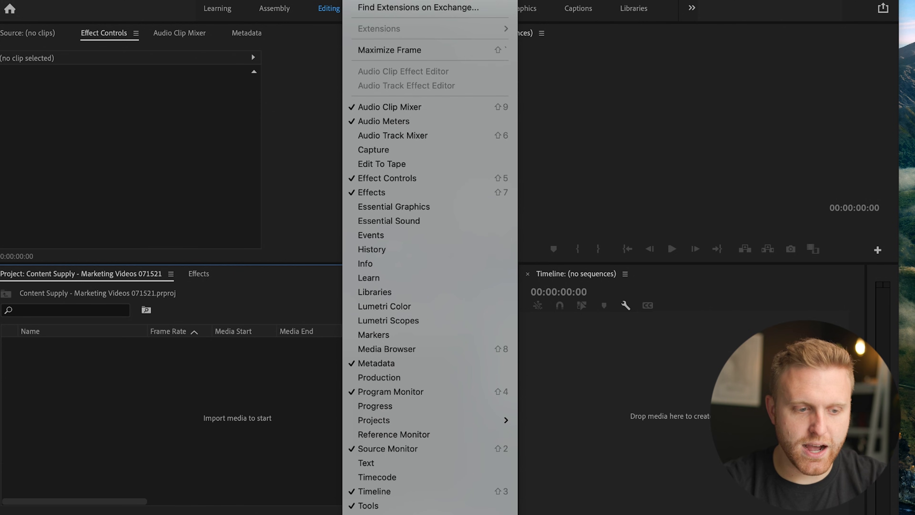
key("Escape")
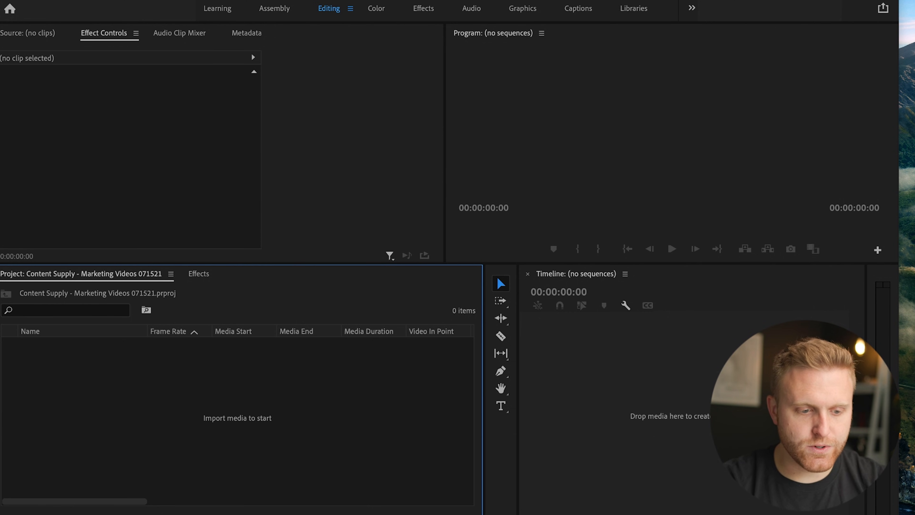
Import "Video Supply Program - YouTube SEO and Video Optimization 071421 001.mp4" from the MARKETING/02_Source folder and widen the project's Name column.
right_click(221, 275)
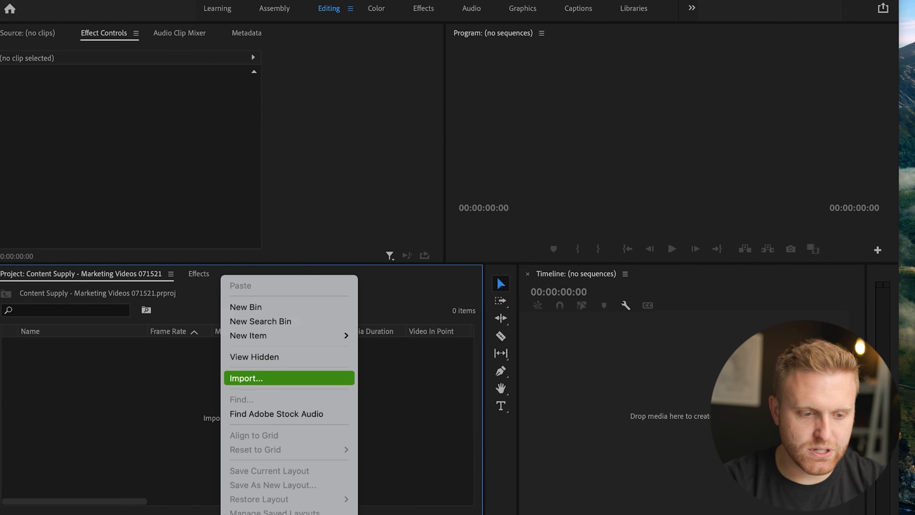
left_click(252, 378)
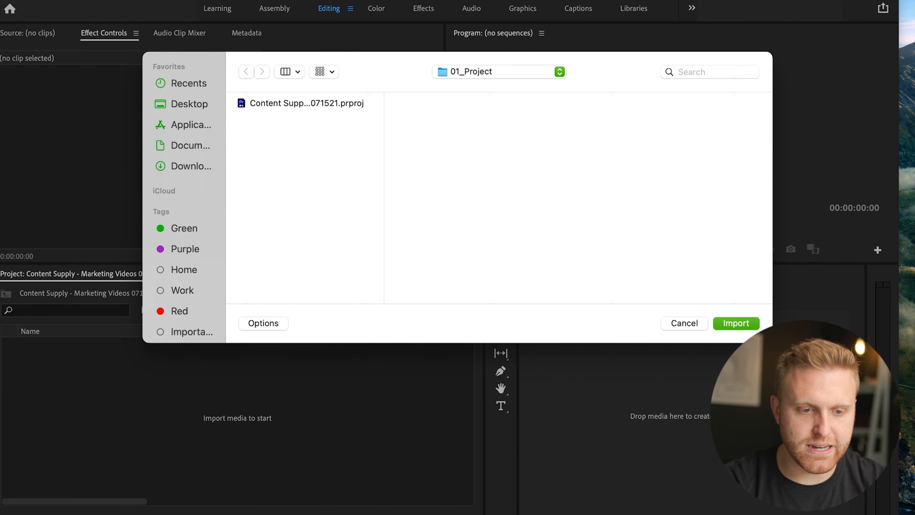
left_click(499, 72)
left_click(475, 87)
left_click(463, 118)
left_click(622, 103)
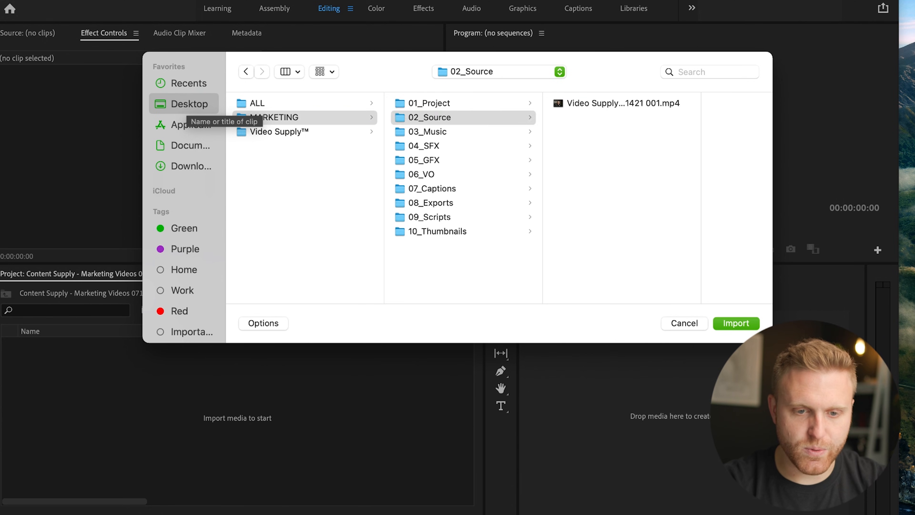
key("Return")
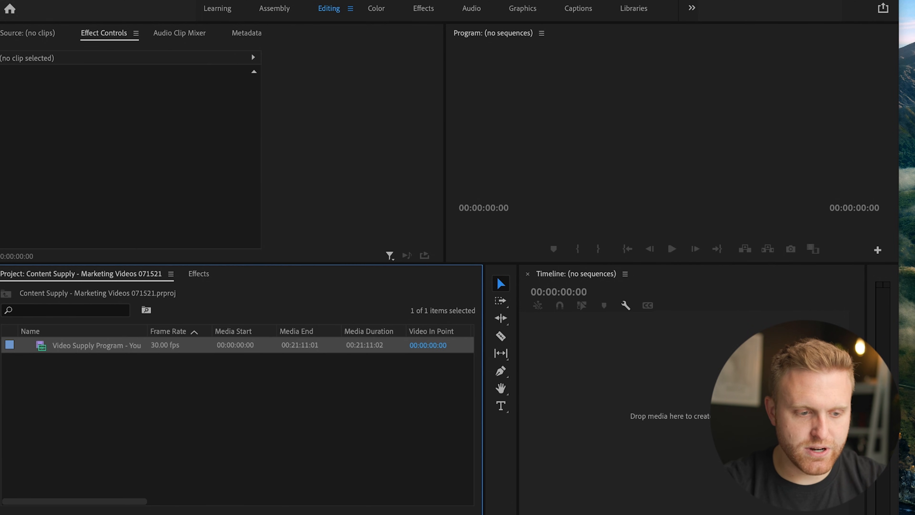
left_click_drag(148, 331, 249, 331)
left_click(237, 404)
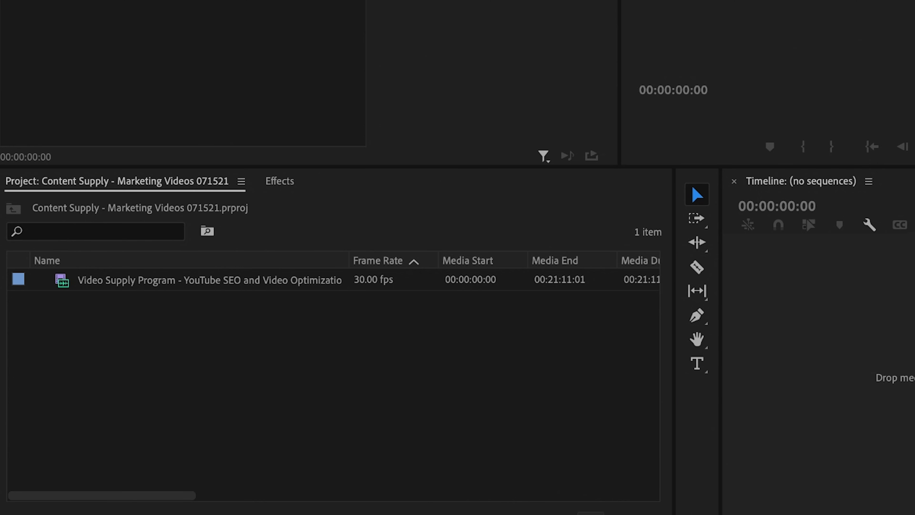
Create a bin named 01_Cuts in the project.
left_click(591, 513)
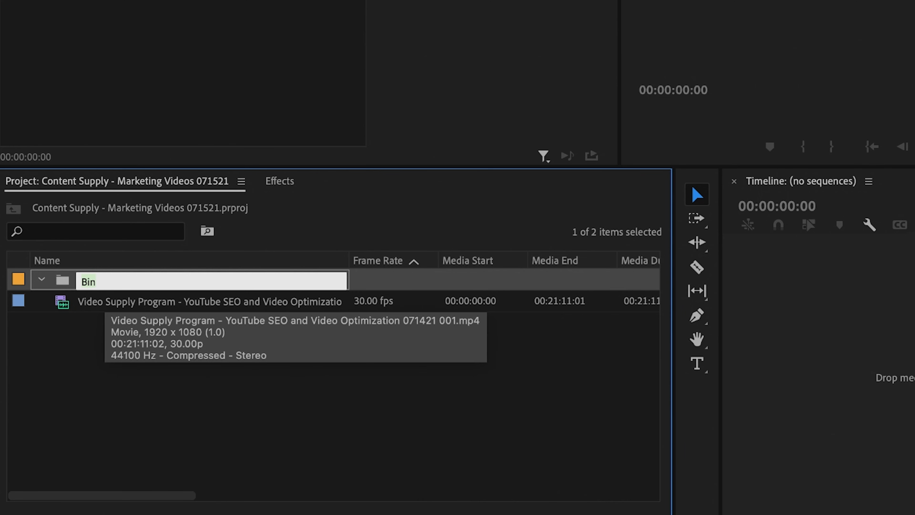
type("01_Cuts")
key("Return")
Add a second project bin named 02_Source alongside 01_Cuts.
right_click(117, 183)
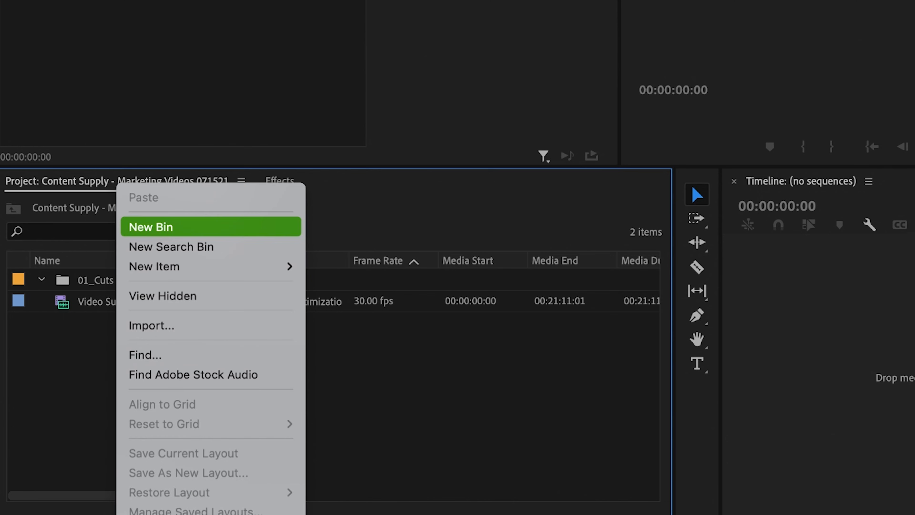
left_click(207, 231)
type("02_Source")
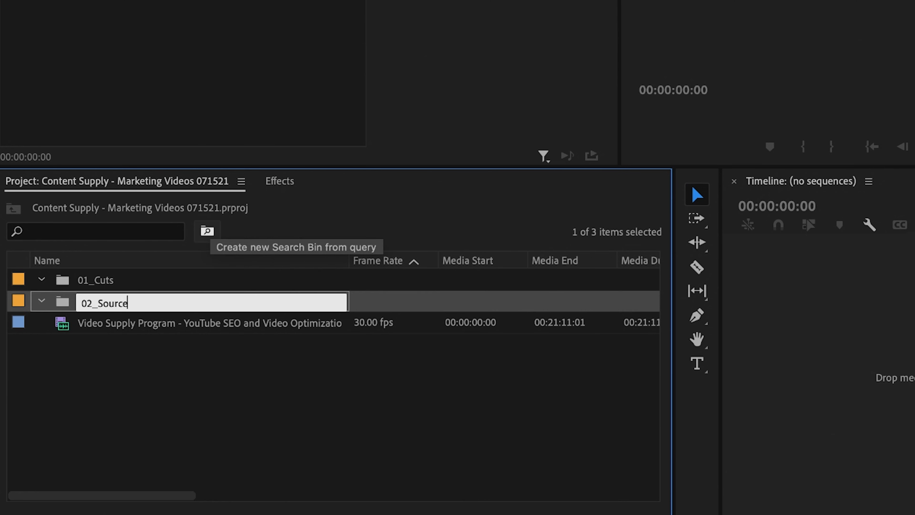
key("Return")
Add a project bin named 03_Music at the same level as the other bins.
right_click(179, 184)
left_click(216, 226)
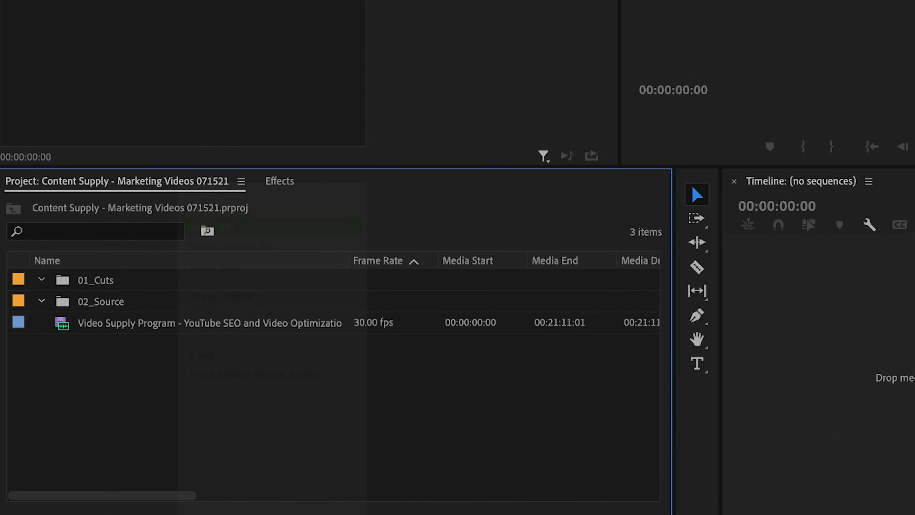
type("03_Music")
key("Return")
Add a project bin named 05_GFX at the same level as the other bins.
right_click(222, 184)
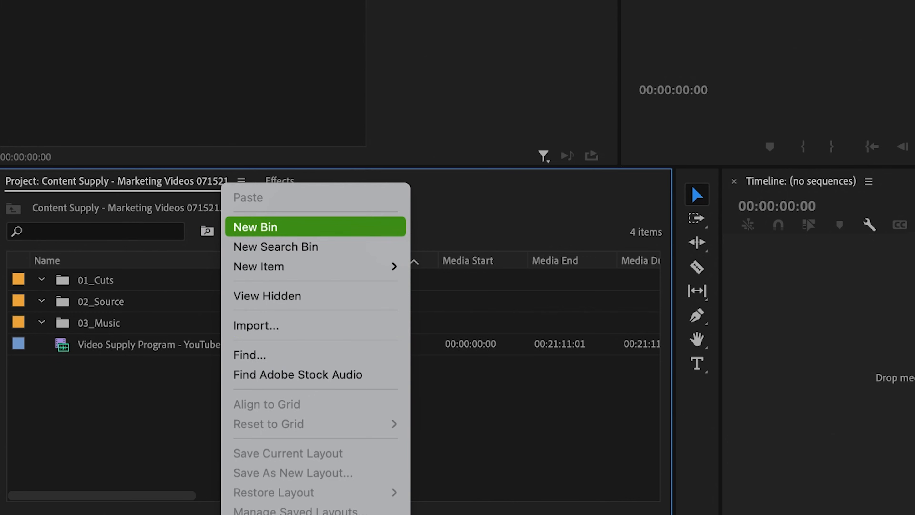
left_click(255, 227)
type("05_")
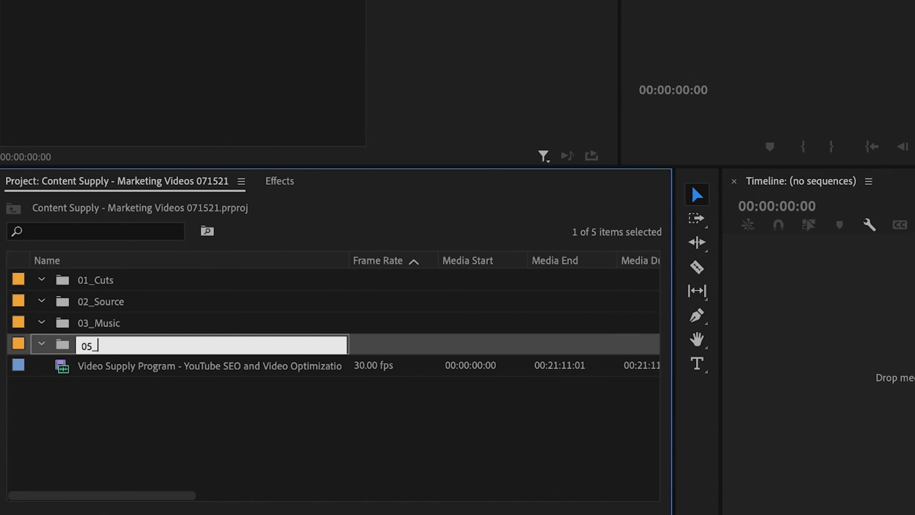
type("GFX")
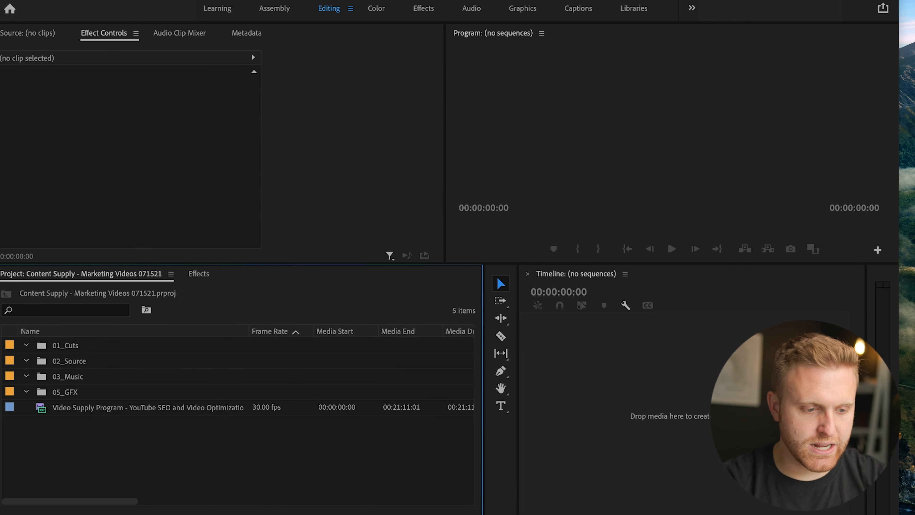
Move the imported Video Supply Program source clip into the 02_Source bin and check the bin's contents.
left_click(148, 407)
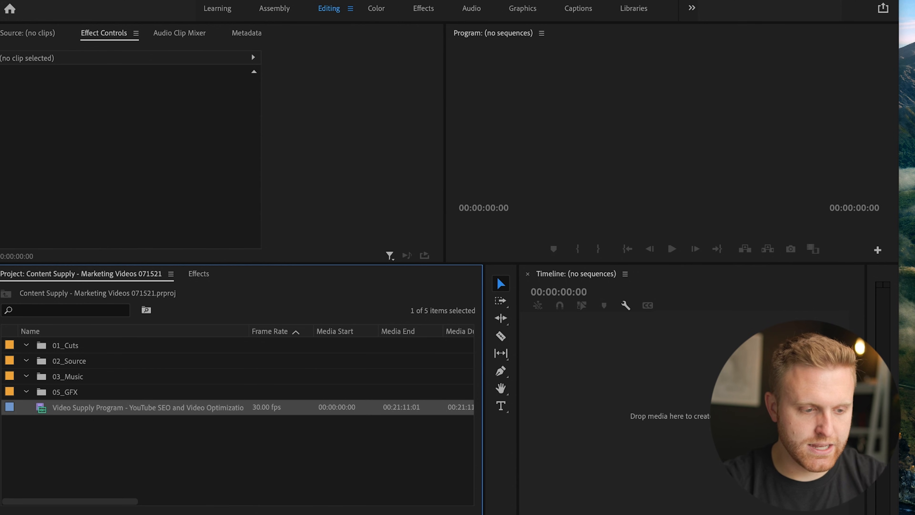
left_click_drag(148, 407, 69, 360)
left_click(26, 360)
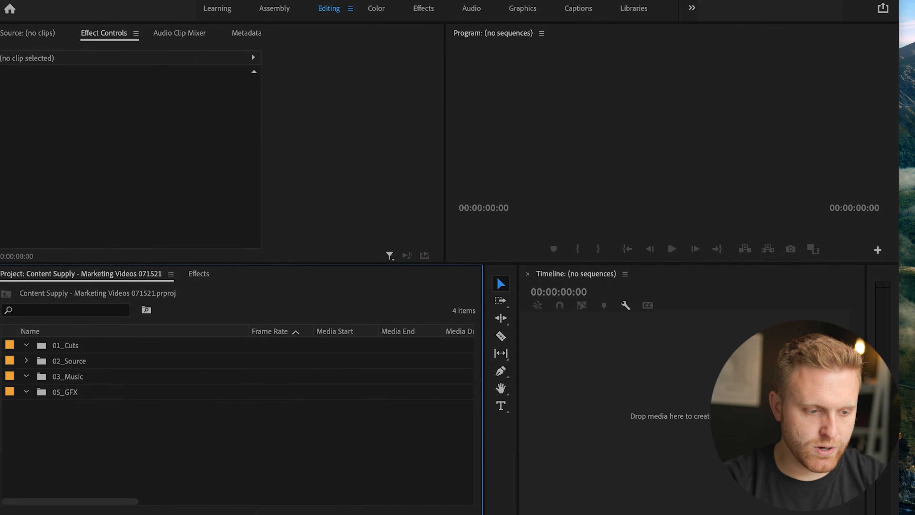
left_click(26, 360)
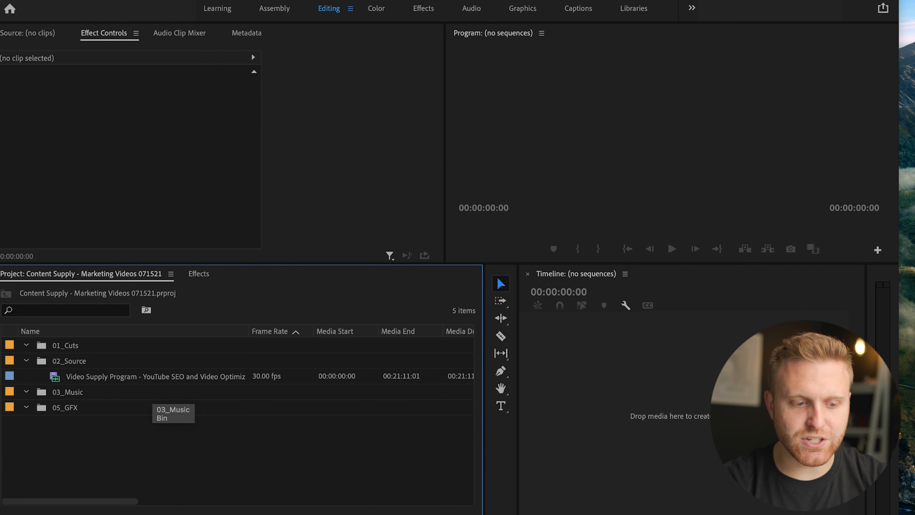
Create a sequence from the source clip in 02_Source and move the sequence into the 01_Cuts bin.
left_click(162, 377)
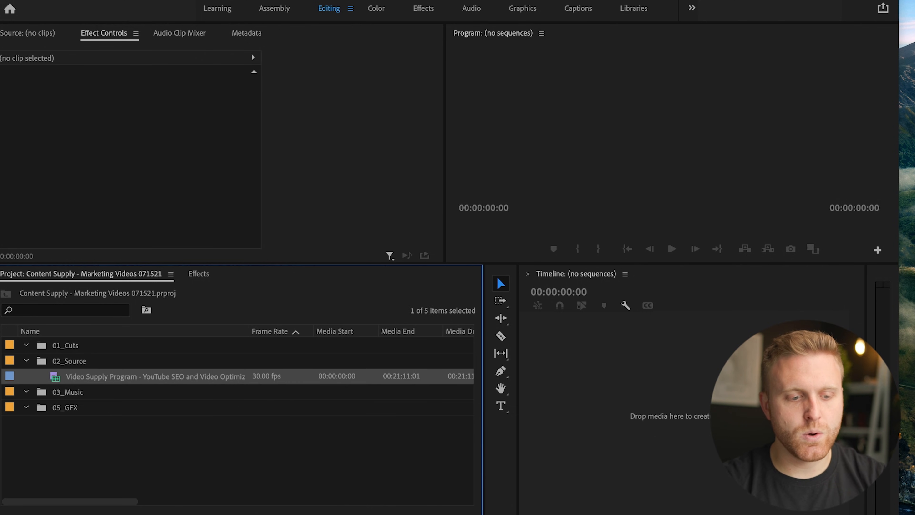
right_click(163, 379)
scroll(216, 378, "down", 10)
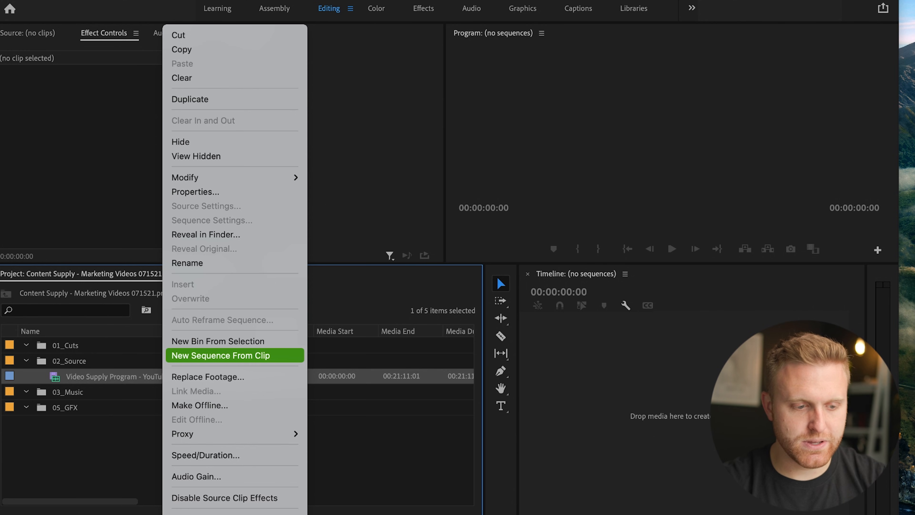
left_click(220, 355)
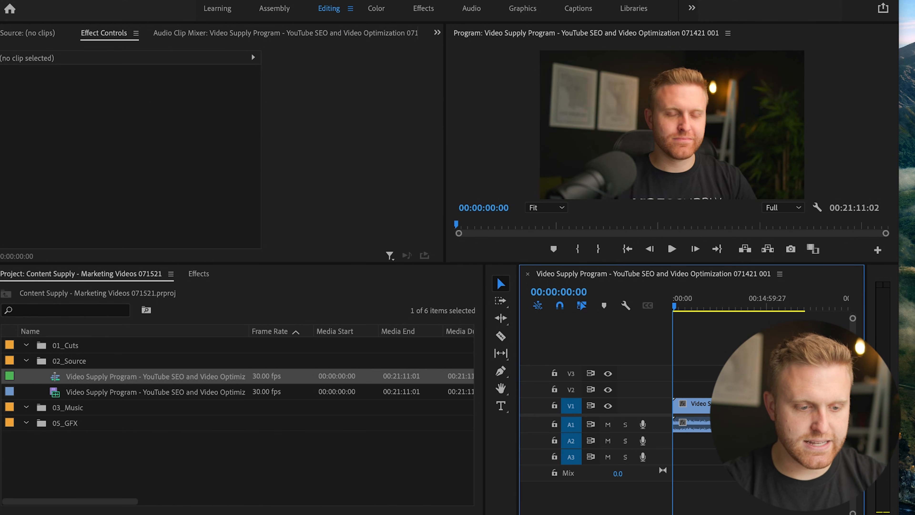
left_click_drag(56, 377, 61, 346)
left_click(26, 376)
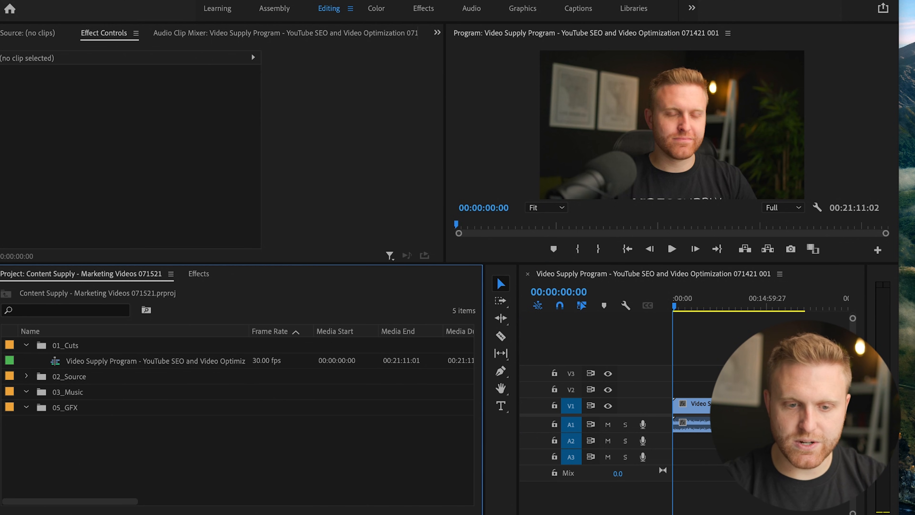
Widen the timeline area and increase the heights of the Video 1 and Audio 1 tracks.
left_click_drag(483, 379, 272, 379)
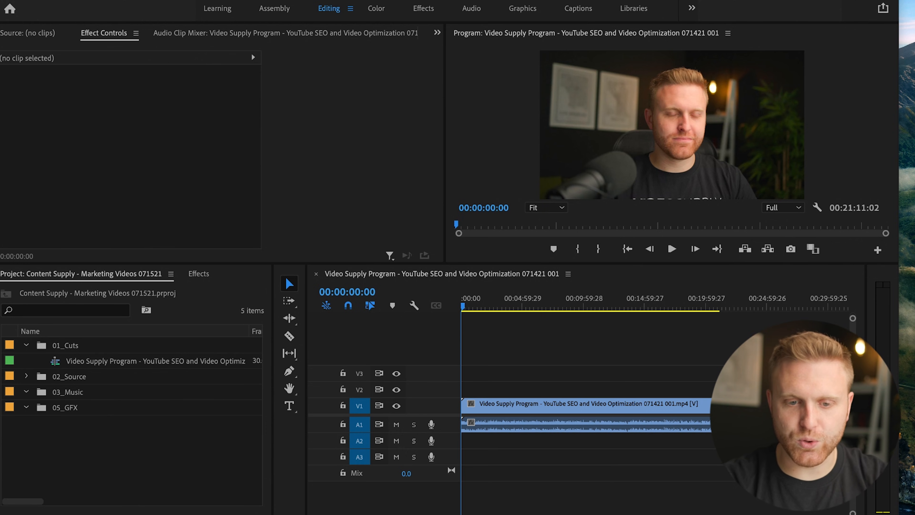
left_click_drag(480, 299, 462, 299)
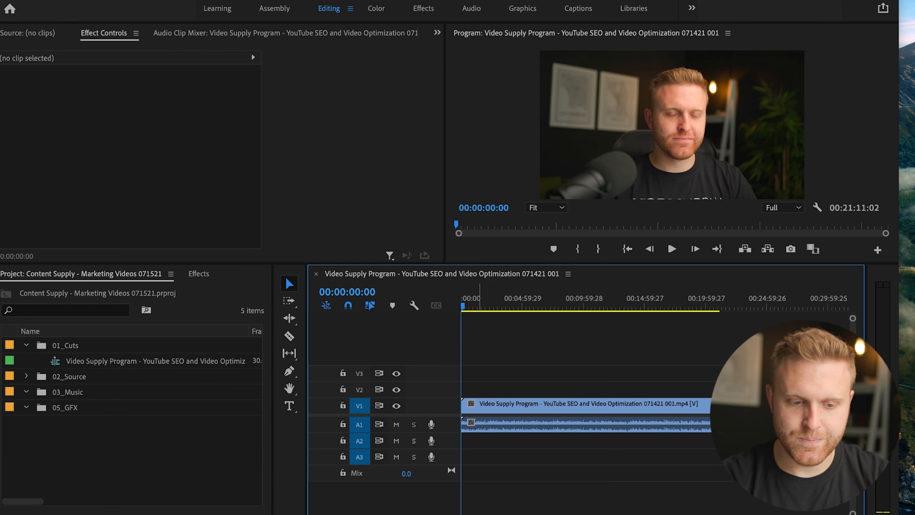
left_click_drag(400, 397, 400, 365)
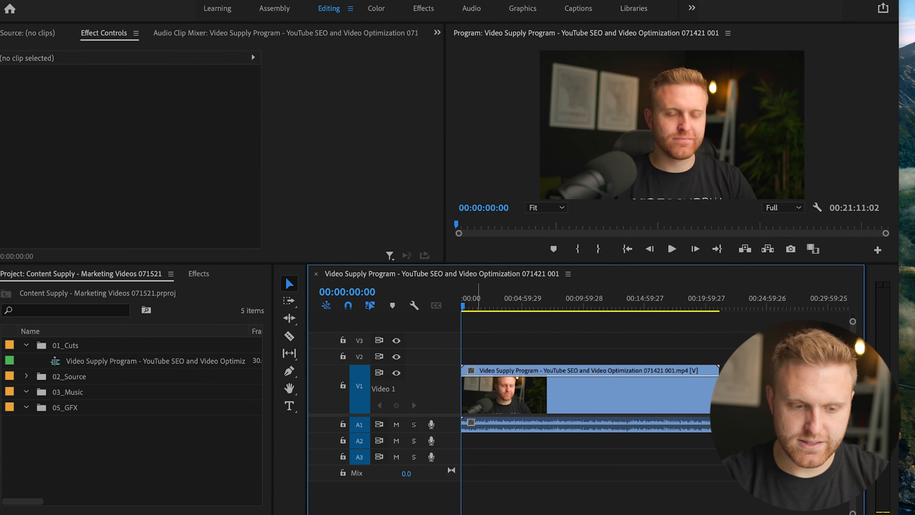
left_click_drag(399, 432, 399, 457)
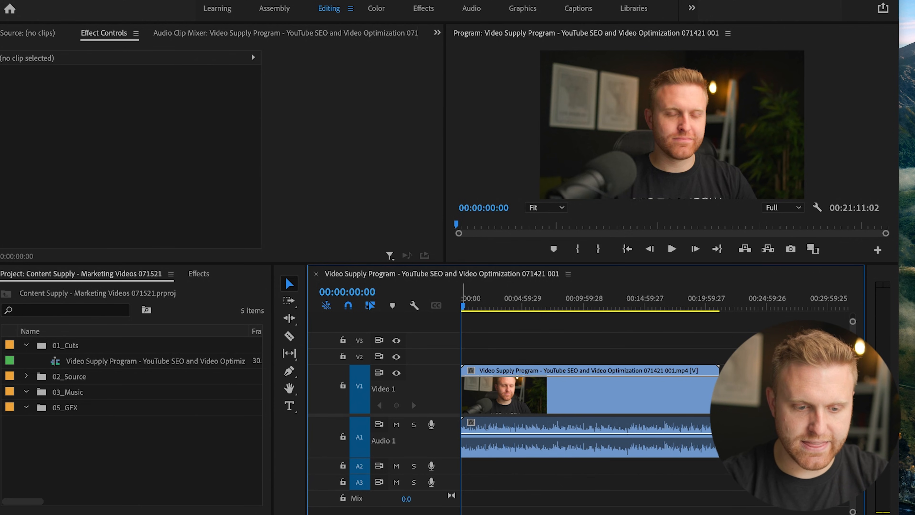
Play the opening of the sequence from its start up to about 00:00:02:02.
key("=")
key("=")
key("=")
key("=")
key("=")
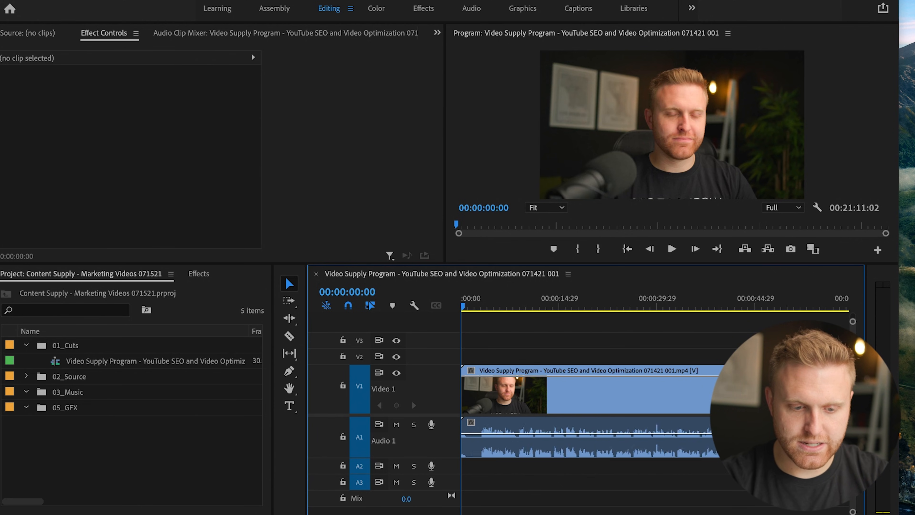
key("space")
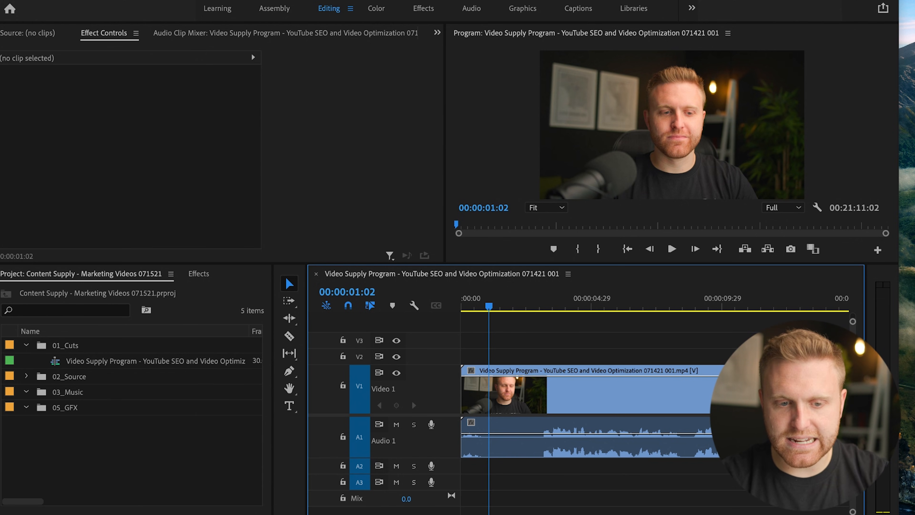
key("Home")
key("space")
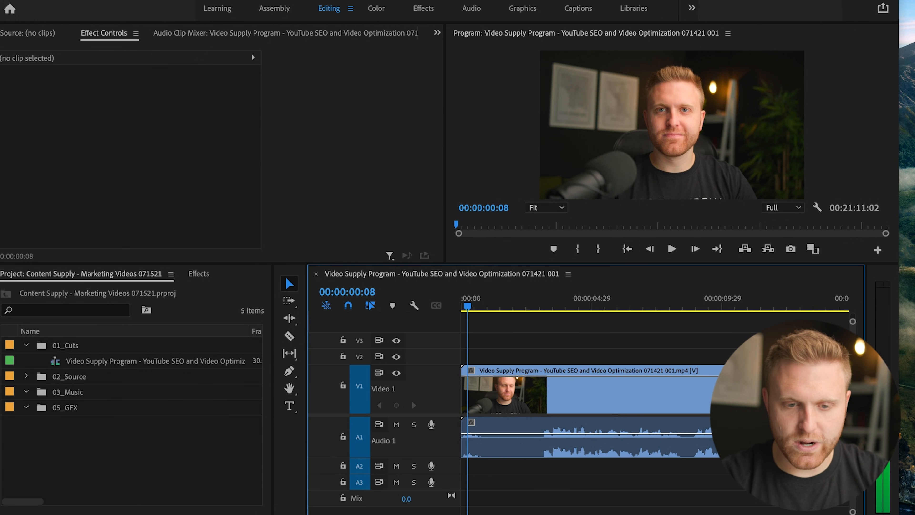
key("Right")
key("Right")
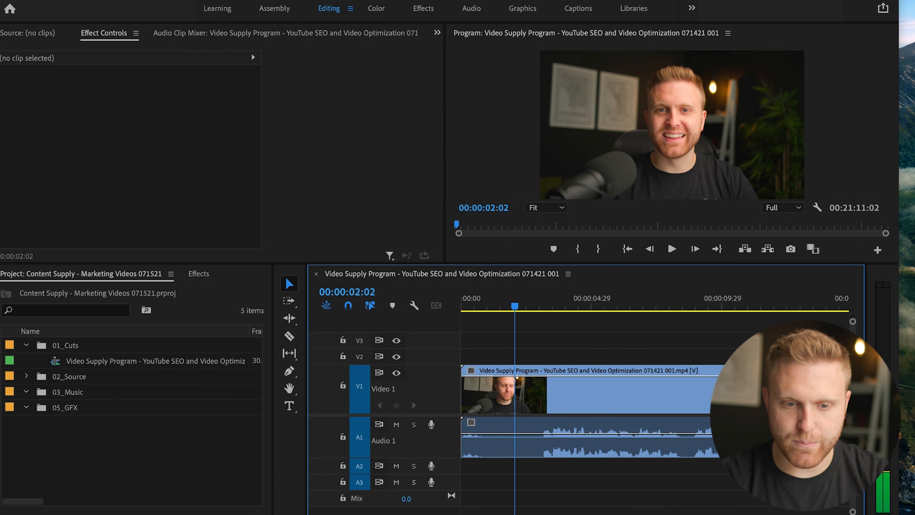
Step the playhead back and forth by frames, ending at 00:00:02:28 just before the speech in the audio waveform.
key("Left")
key("Left")
key("Left")
key("Right")
key("shift+Left")
key("shift+Left")
key("shift+Left")
key("shift+Left")
key("shift+Right")
key("shift+Right")
key("shift+Right")
key("shift+Right")
key("shift+Right")
key("shift+Right")
key("Right")
key("Right")
key("Right")
key("Right")
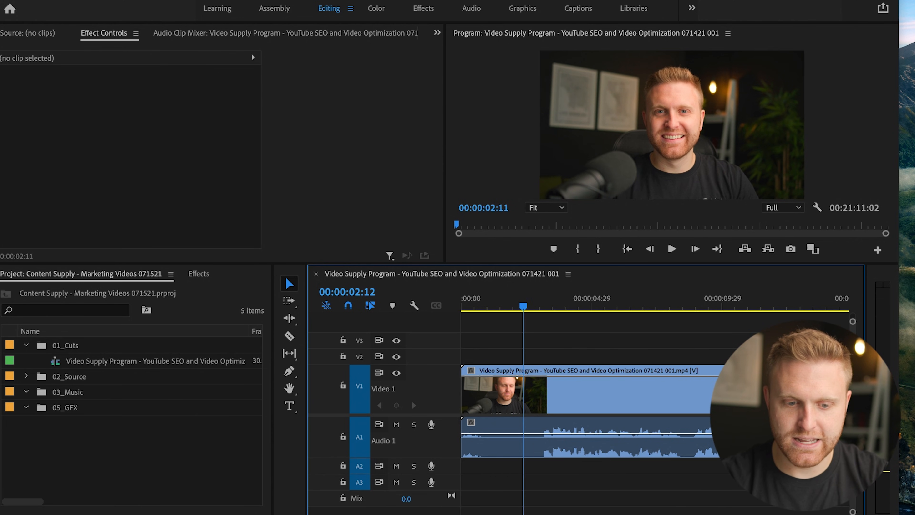
key("shift+Right")
key("shift+Right")
key("shift+Right")
key("shift+Right")
key("Right")
key("Right")
key("Right")
key("Left")
key("Left")
key("Left")
key("Left")
key("shift+Left")
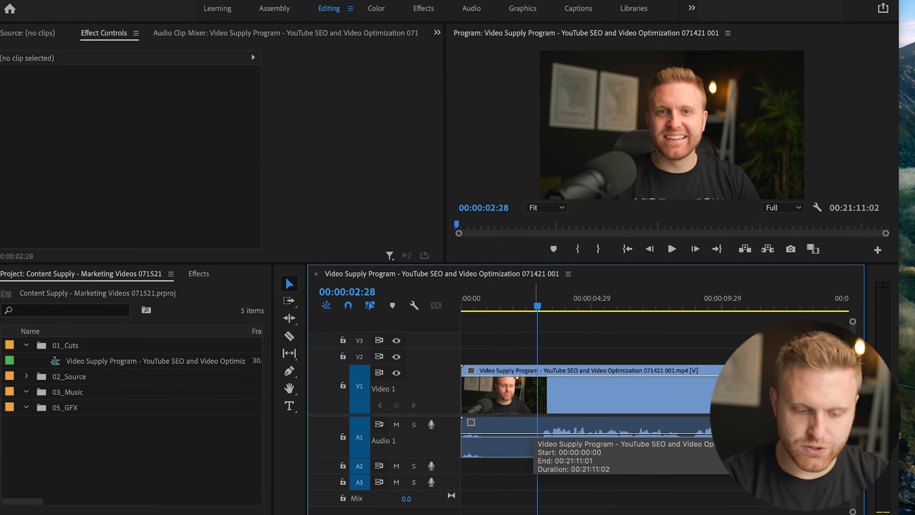
Split the clip at 00:00:02:28, select the resulting pieces in turn, and undo the split.
key("super+k")
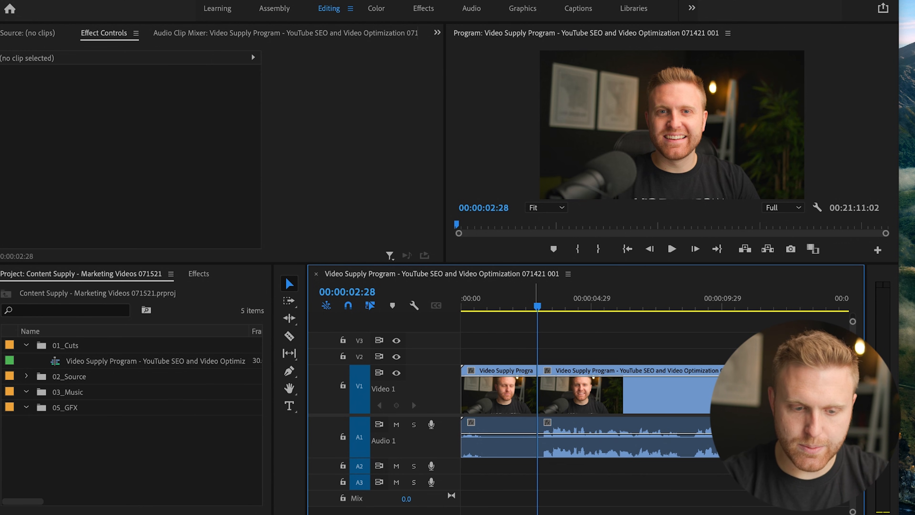
left_click(555, 438)
left_click(502, 438)
left_click(558, 438)
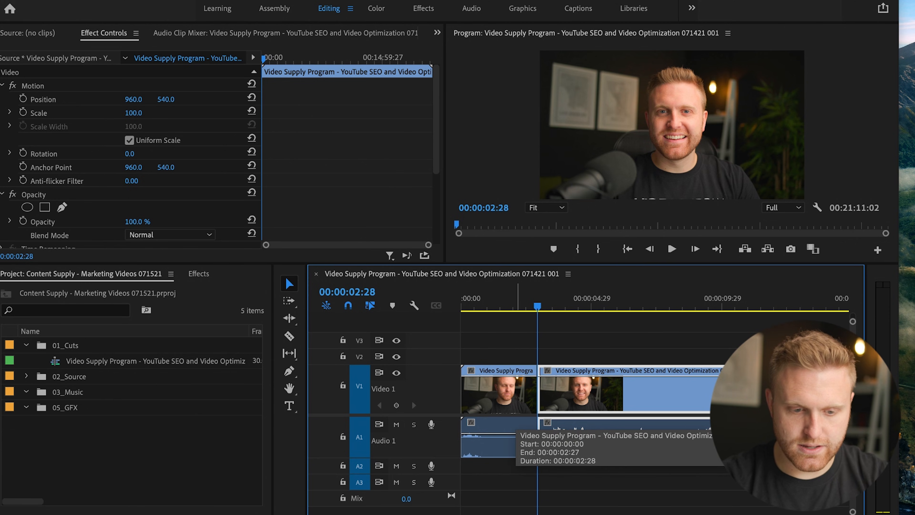
key("super+z")
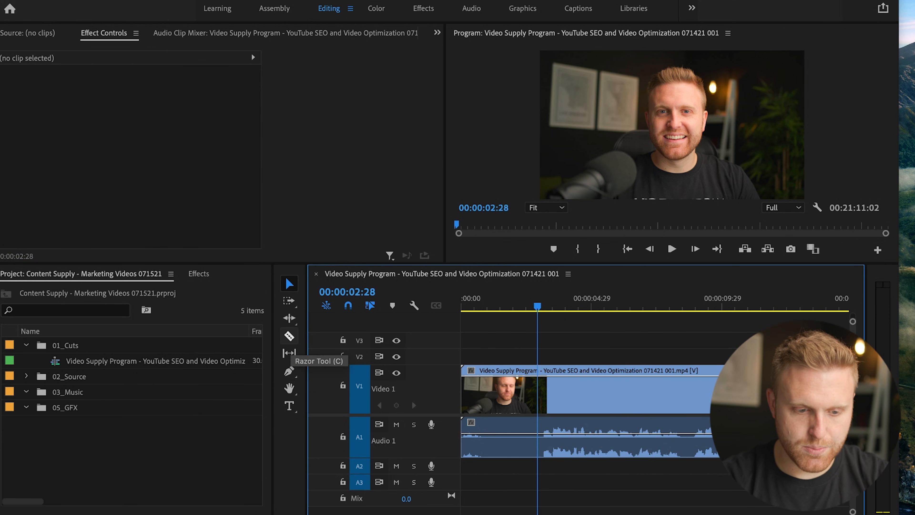
Cut the clip at the playhead with the Razor tool, select the opening piece, and undo the cut.
left_click(289, 336)
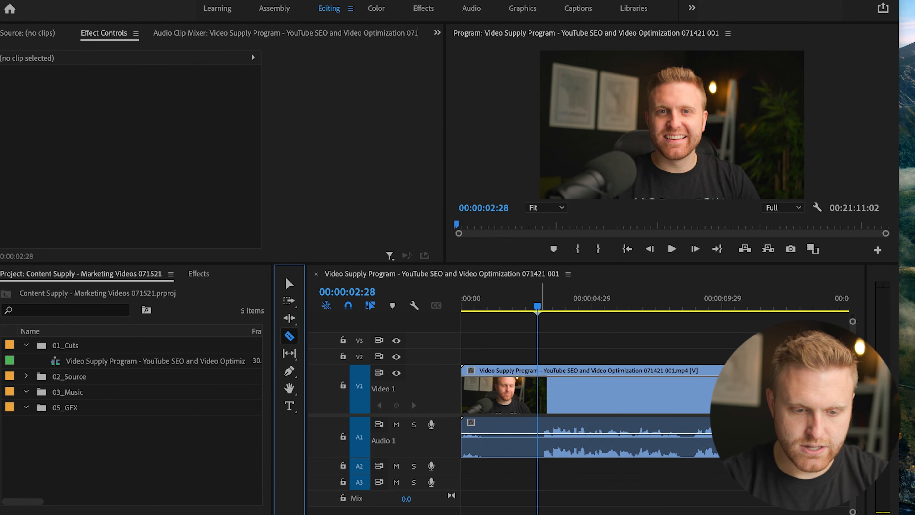
left_click(537, 396)
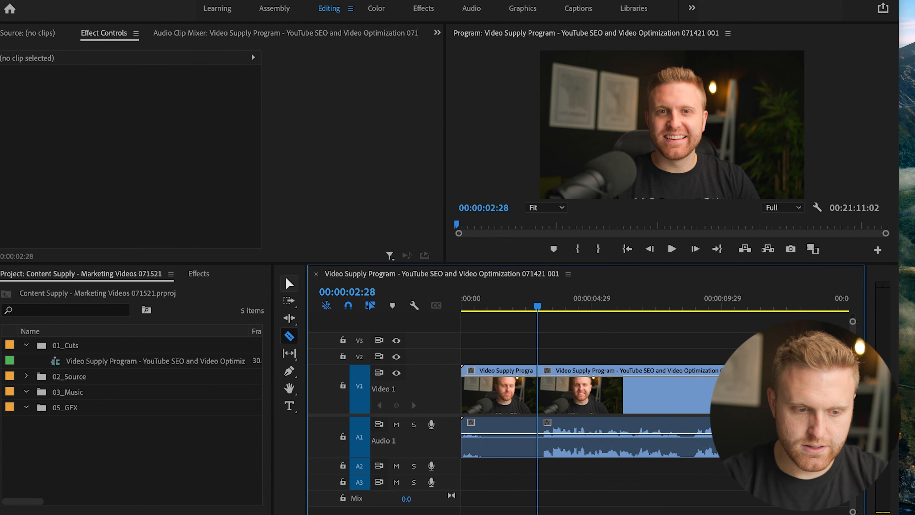
left_click(290, 284)
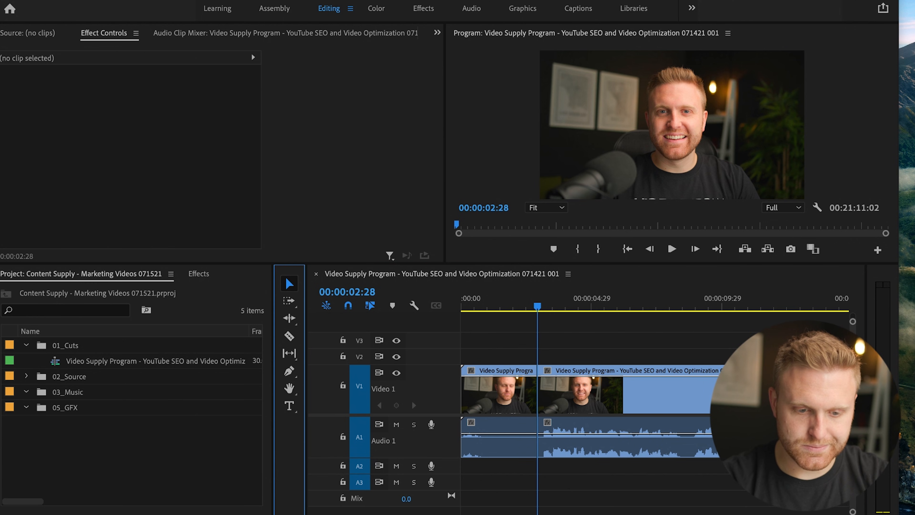
left_click(522, 393)
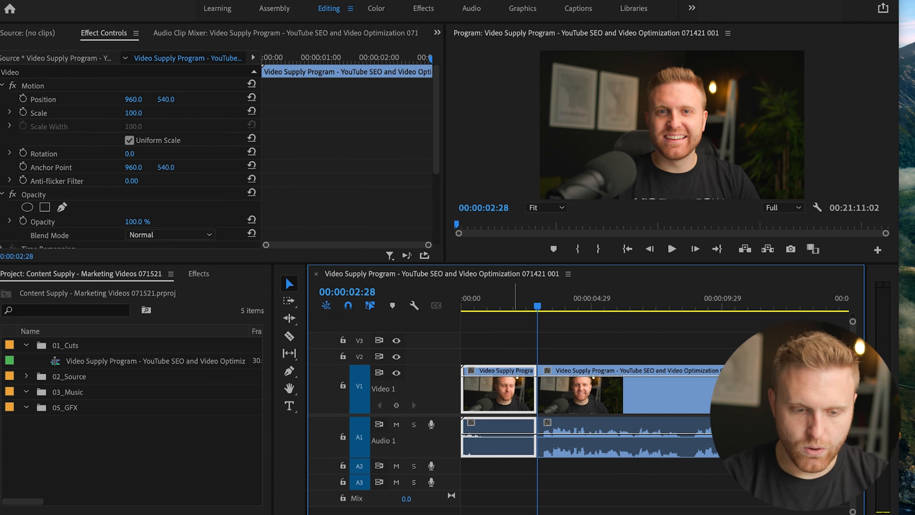
key("ctrl+z")
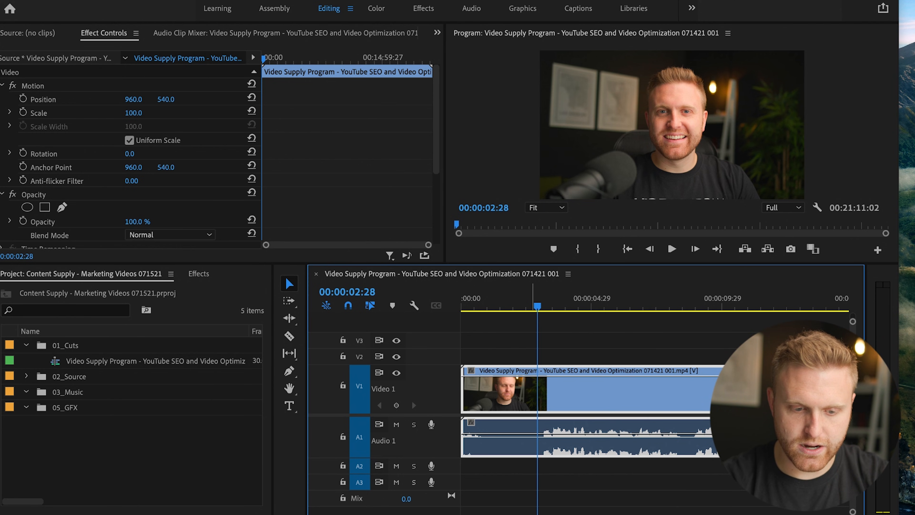
Ripple-trim away roughly the first three seconds of the clip before the speech, and play the new opening.
left_click_drag(537, 302, 535, 303)
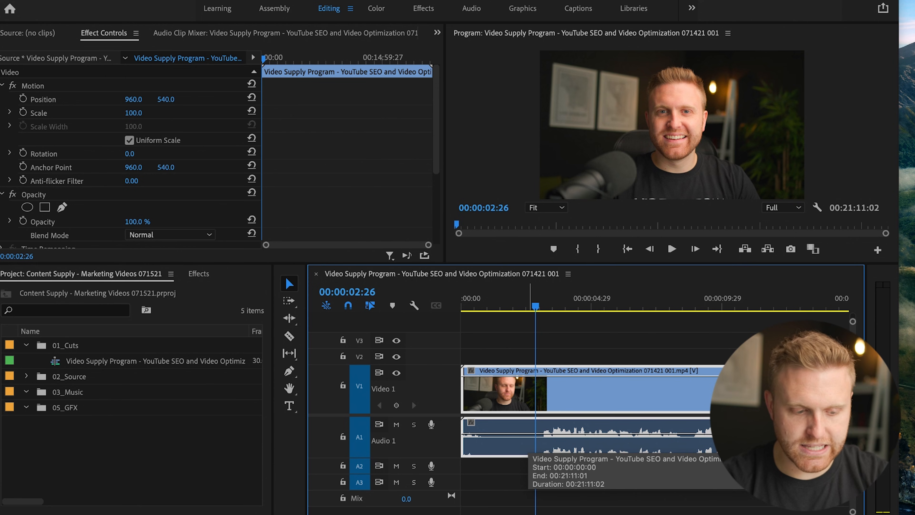
key("Home")
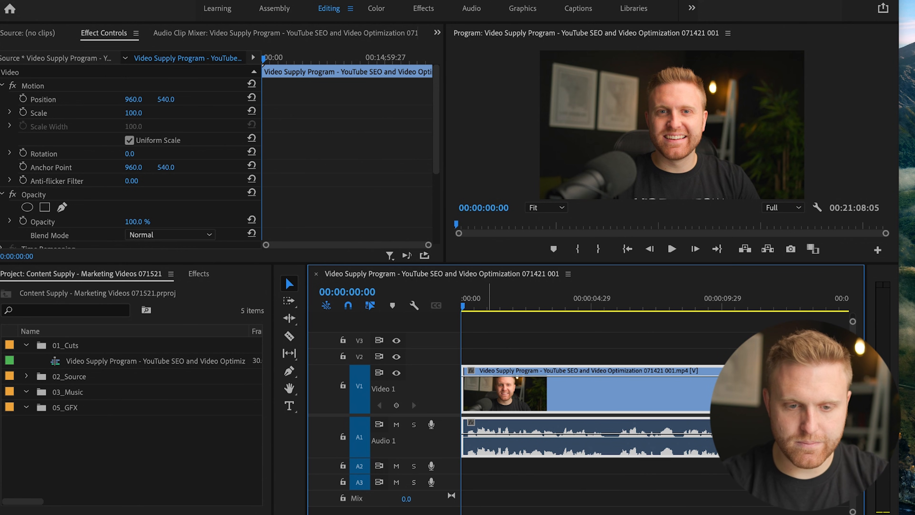
key("space")
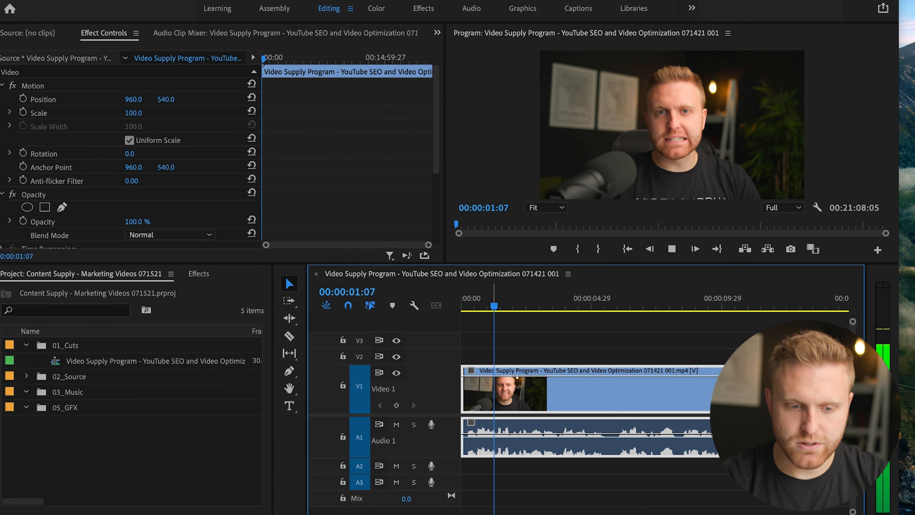
Scrub through the sequence to the pause in speech around 00:07:33 to look for a section to cut.
key("minus")
key("minus")
key("minus")
key("minus")
key("minus")
left_click_drag(463, 306, 544, 306)
key("minus")
key("minus")
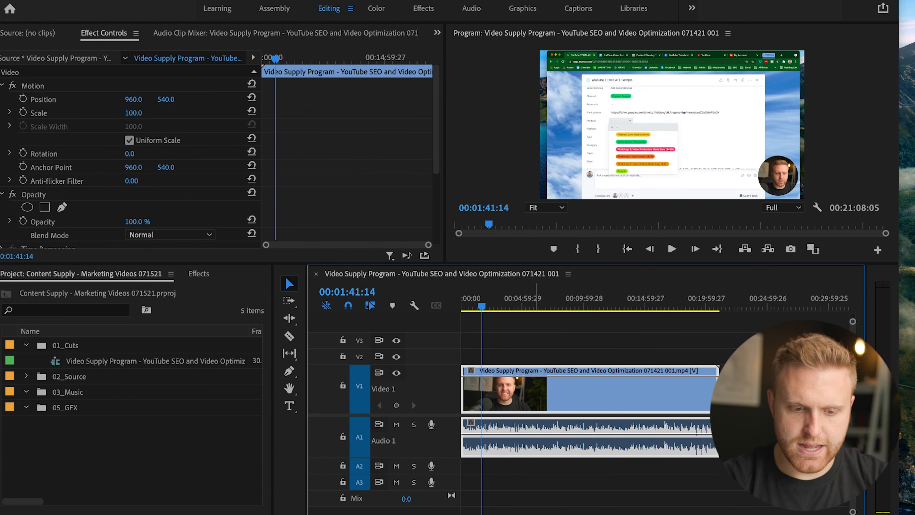
left_click_drag(534, 306, 558, 305)
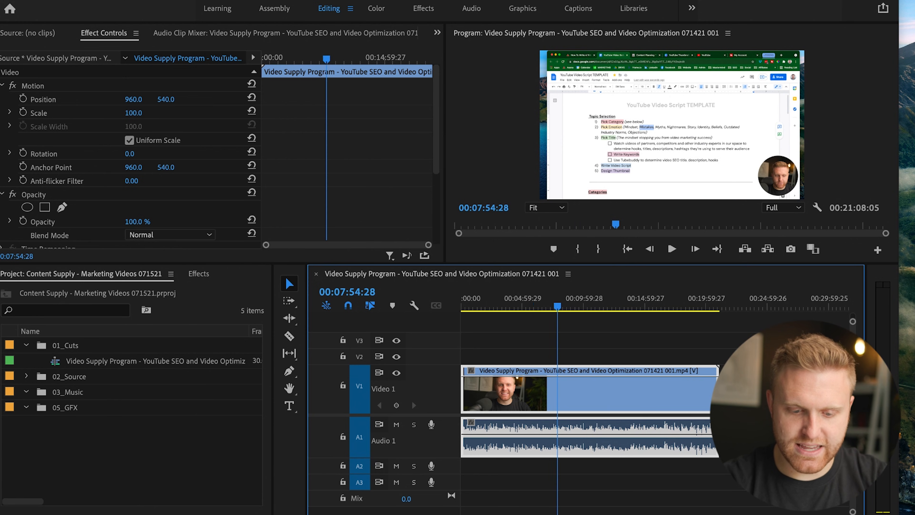
key("equal")
key("equal")
key("equal")
key("equal")
key("equal")
left_click_drag(519, 305, 512, 305)
key("equal")
key("equal")
key("minus")
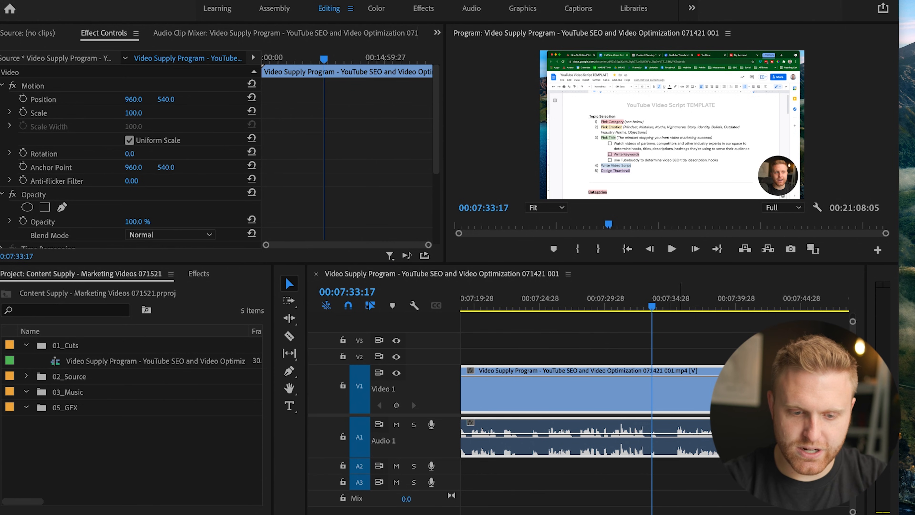
Split the clip at 00:07:33:08, where the speech pauses, and play on past the cut to 00:07:34:18.
left_click(643, 304)
key("equal")
key("space")
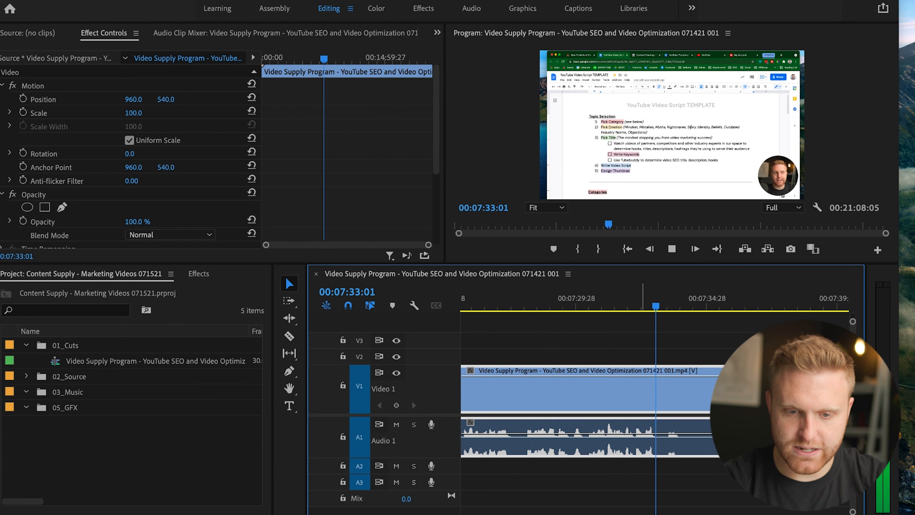
key("space")
left_click_drag(639, 304, 662, 304)
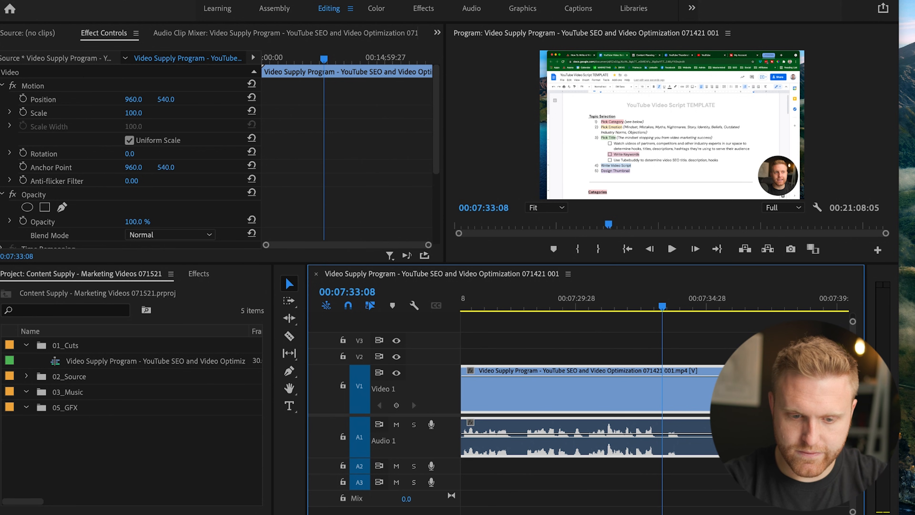
key("super+k")
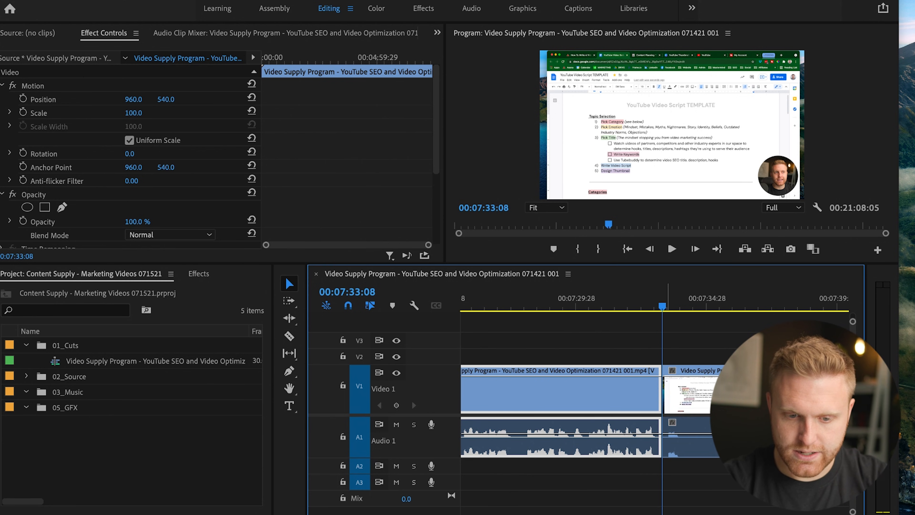
key("space")
Play on to where the speech resumes and place the playhead precisely at 00:07:35:09.
key("space")
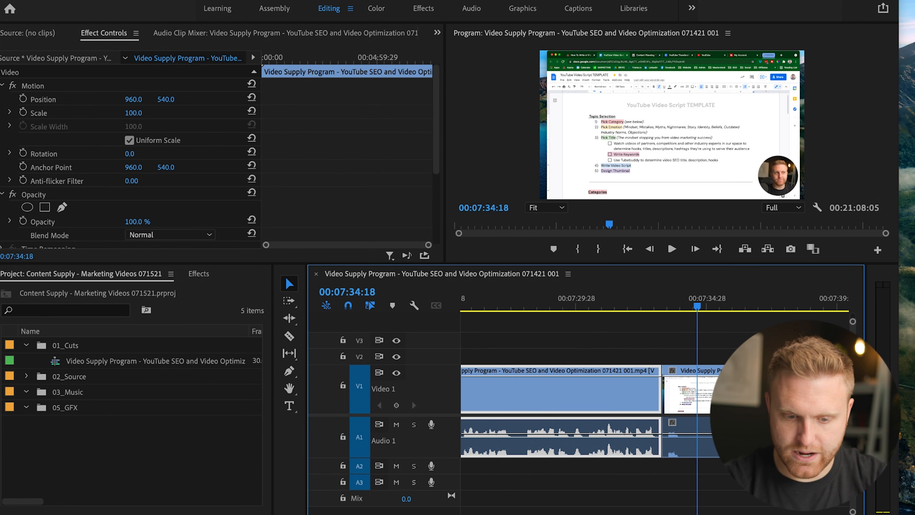
key("space")
key("space")
key("space")
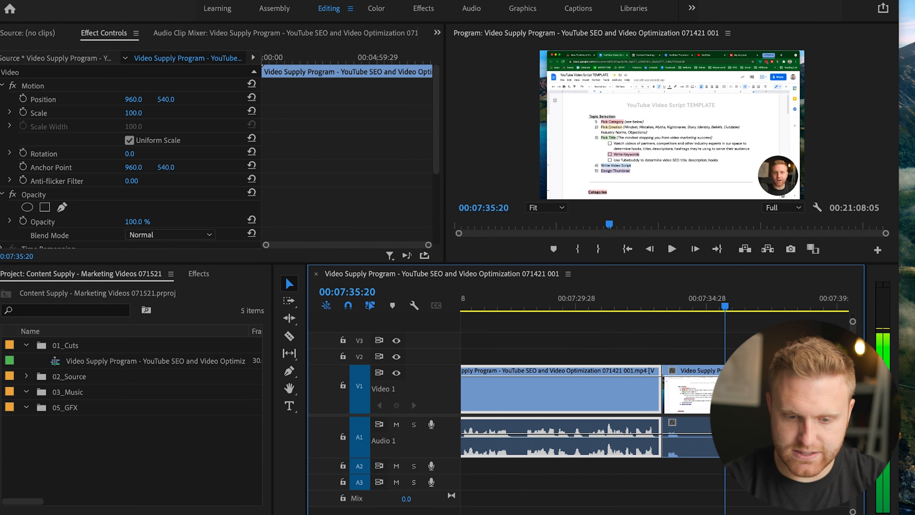
key("Left")
key("Left")
key("Left")
key("Left")
key("Left")
key("Left")
key("Left")
key("Left")
key("Left")
key("Left")
key("Left")
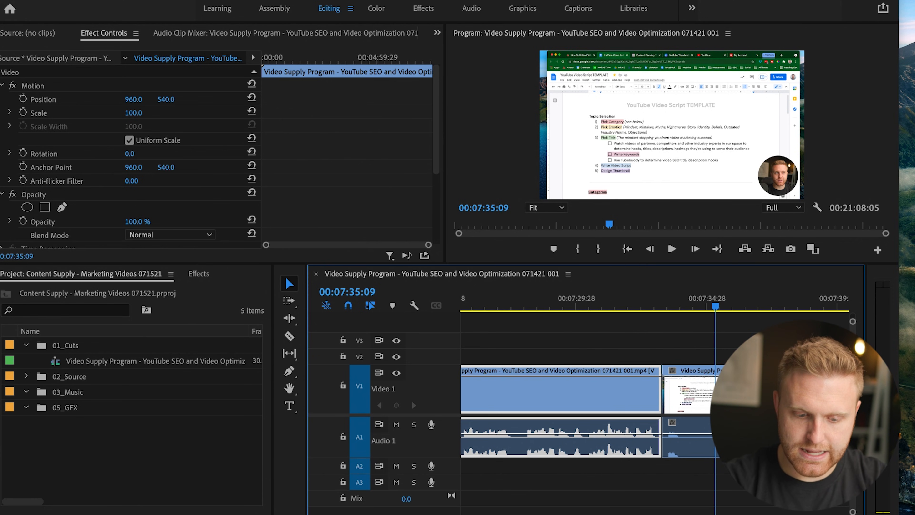
Cut out the piece between 00:07:33:08 and 00:07:35:09, and undo the removal.
left_click(693, 393)
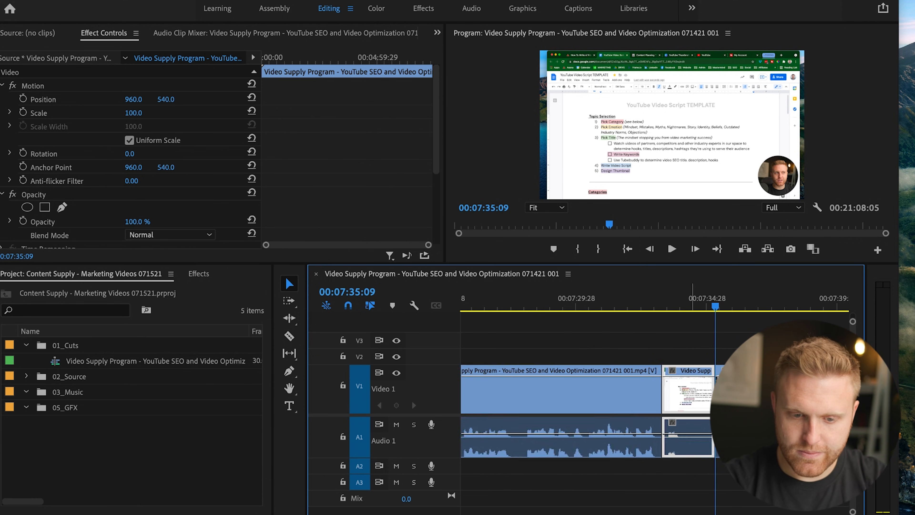
key("Delete")
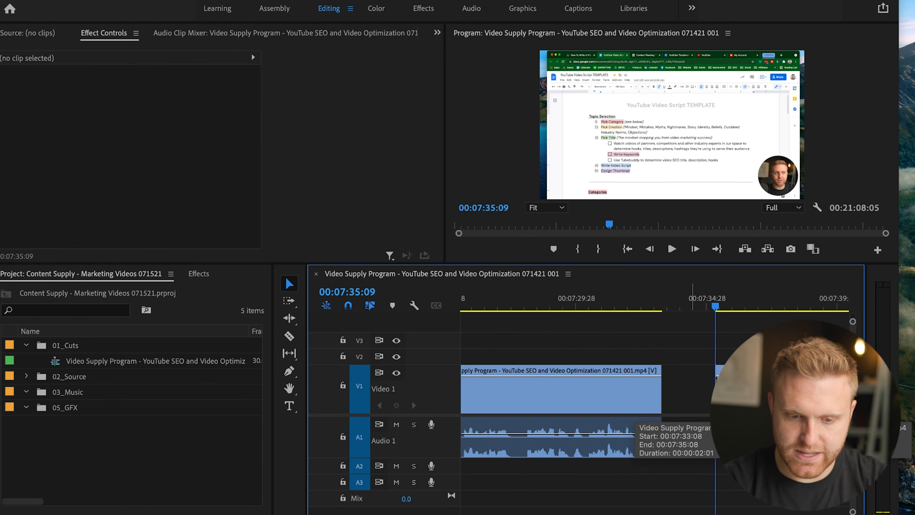
key("ctrl+z")
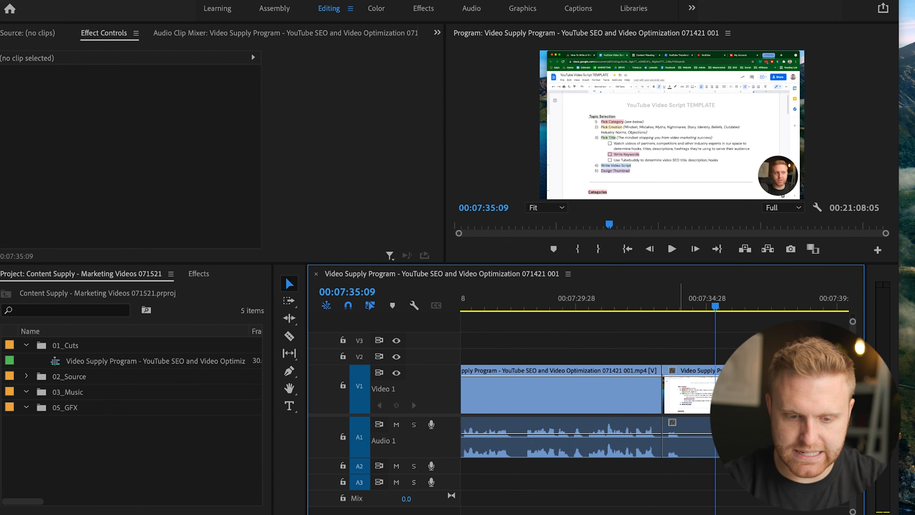
Ripple-trim the section from the 00:07:33:08 cut up to 00:07:35:09, and play across the join from 00:07:31:16.
key("q")
left_click(617, 298)
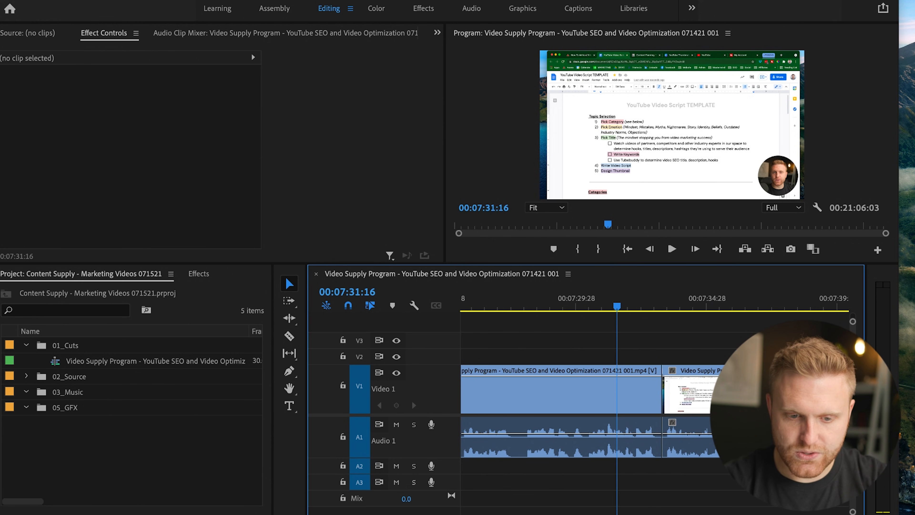
key("space")
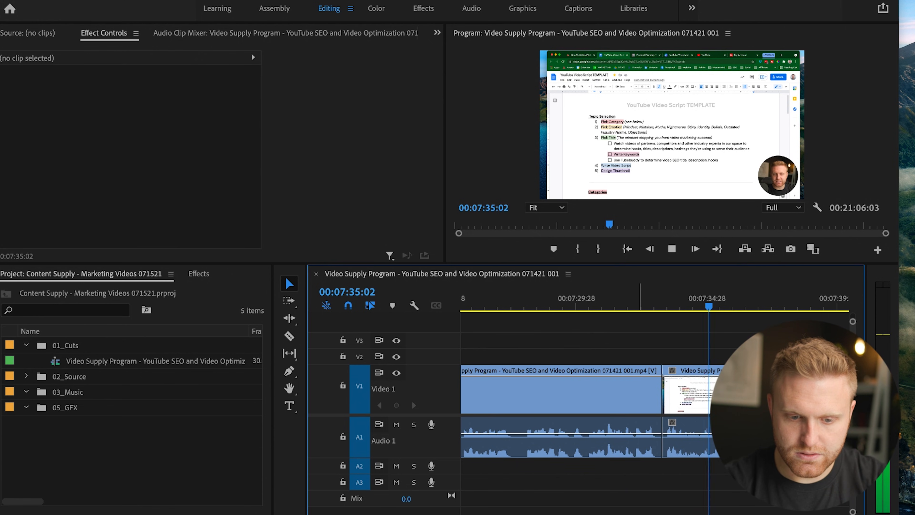
Find the pause in the waveform shortly before the join and split the clip at 00:07:32:06.
left_click(637, 298)
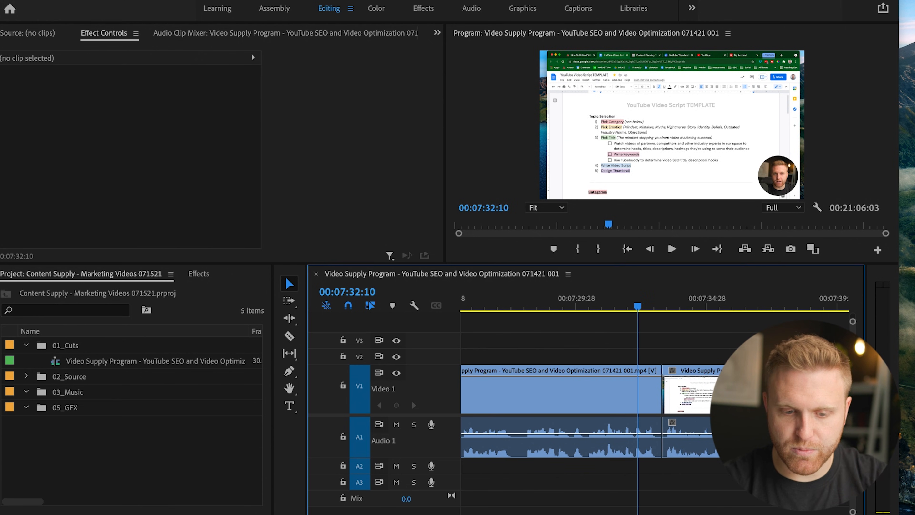
key("=")
key("space")
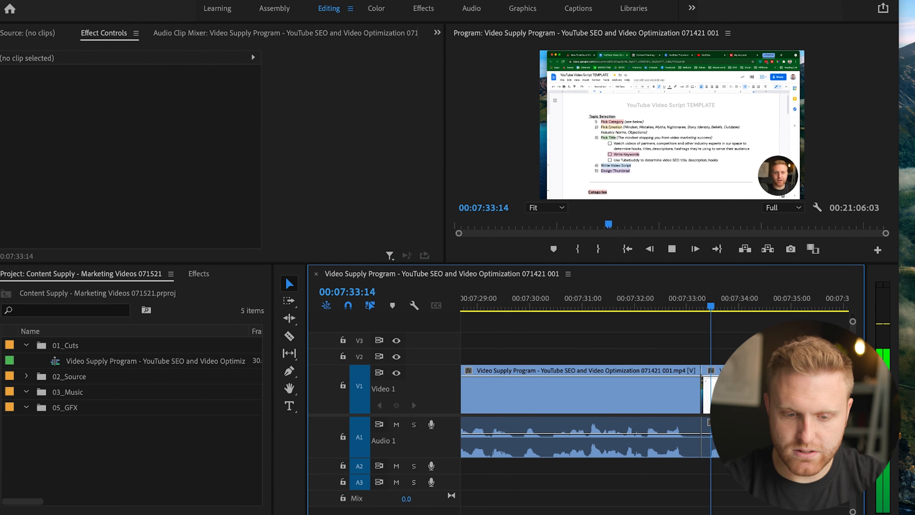
mouse_move(640, 306)
left_mouse_down()
mouse_move(603, 306)
mouse_move(653, 305)
mouse_move(645, 306)
left_mouse_up()
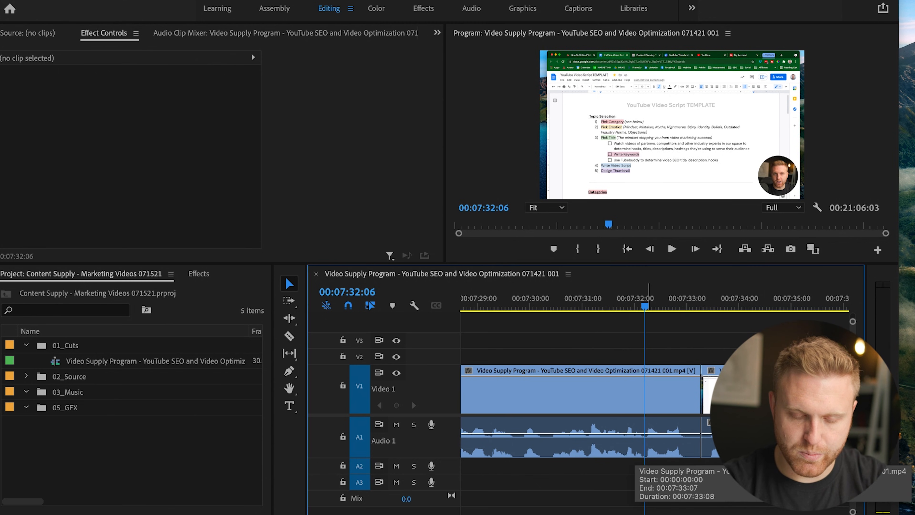
key("super+k")
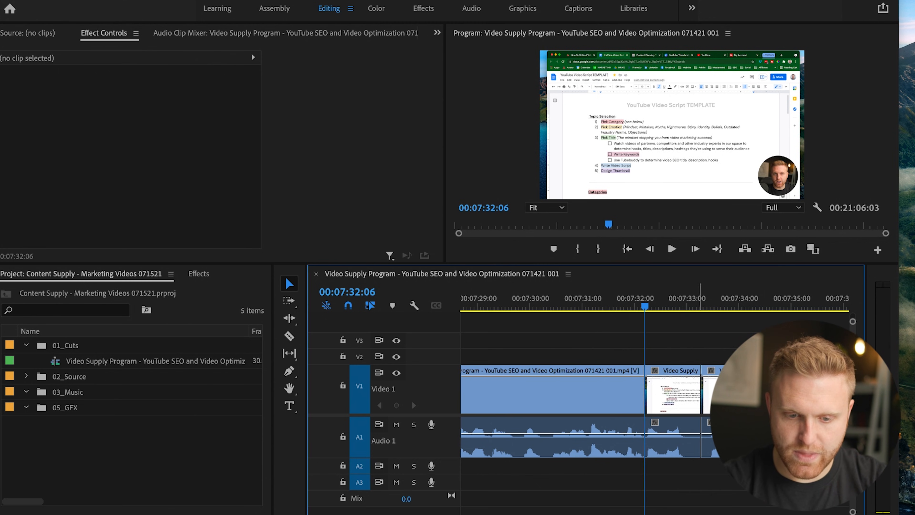
Move frame by frame past the existing join and split the following clip at 00:07:33:19.
key("Down")
key("space")
key("Up")
key("Right")
key("Right")
key("Right")
key("Right")
key("Right")
key("Right")
key("Right")
key("Right")
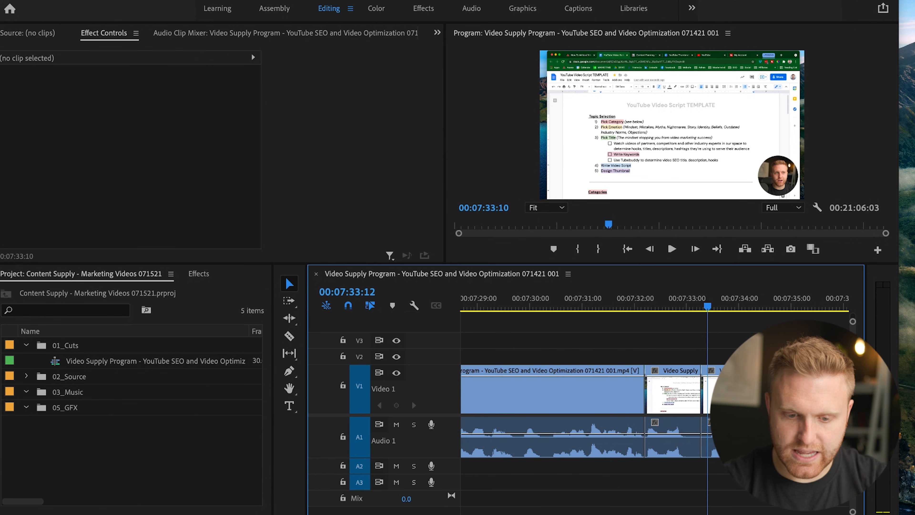
key("Right")
key("Right")
key("Right")
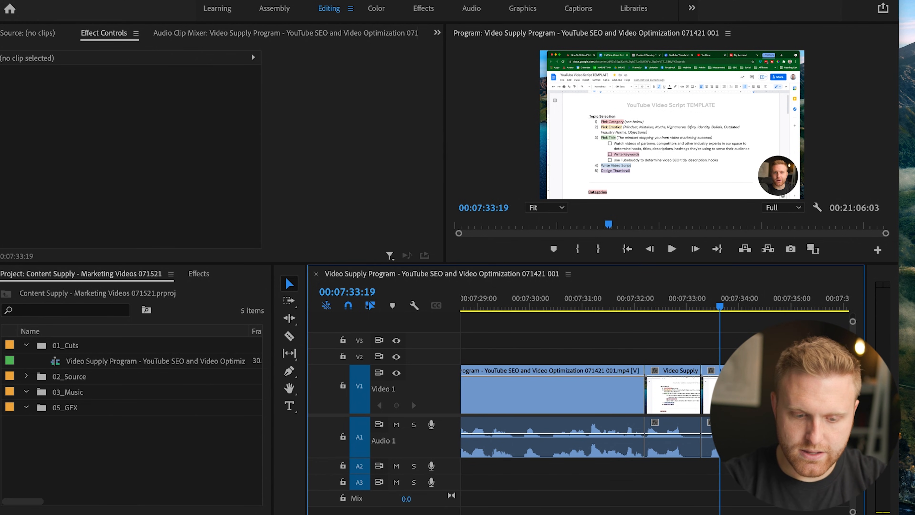
Delete both short pieces between 00:07:32:06 and 00:07:33:19, and close the gap they leave.
left_click_drag(705, 336, 672, 434)
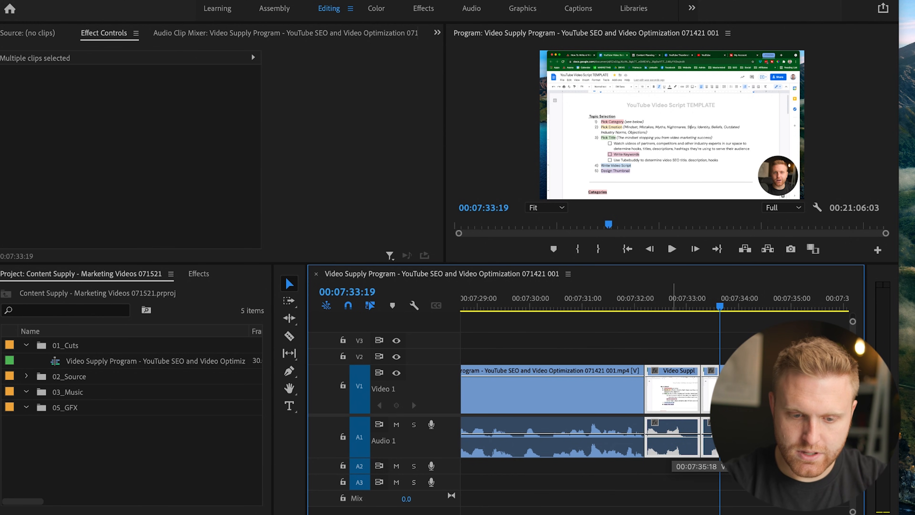
key("Delete")
left_click(677, 391)
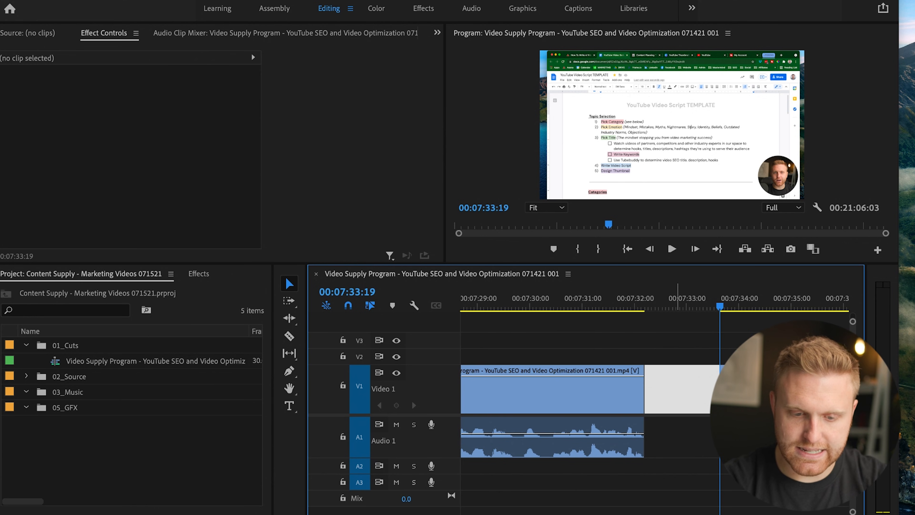
key("Delete")
Play and scrub repeatedly across the new join at 00:07:32:06 to judge the cut, ending at 00:07:32:03.
left_click(604, 299)
key("space")
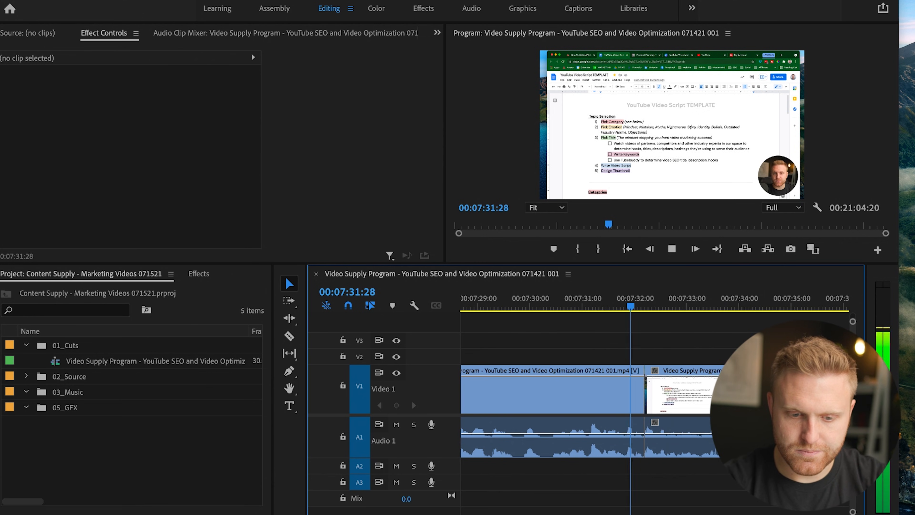
key("space")
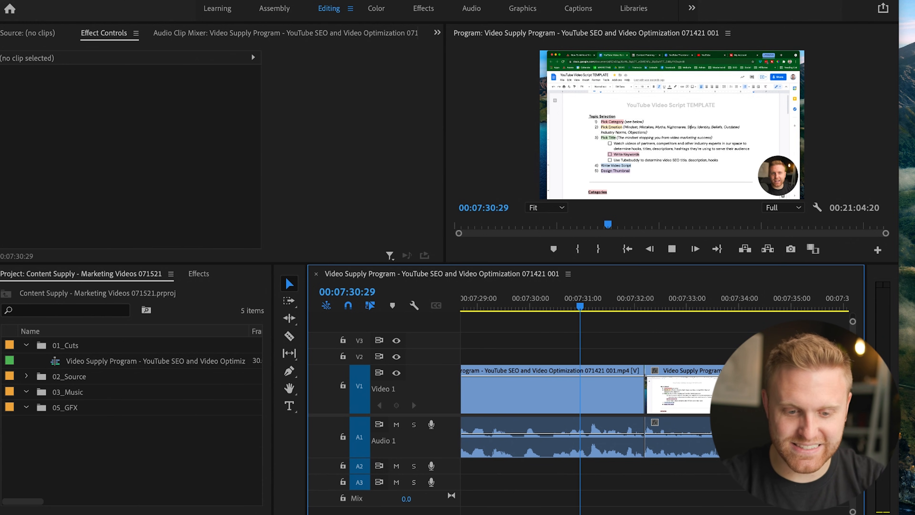
key("space")
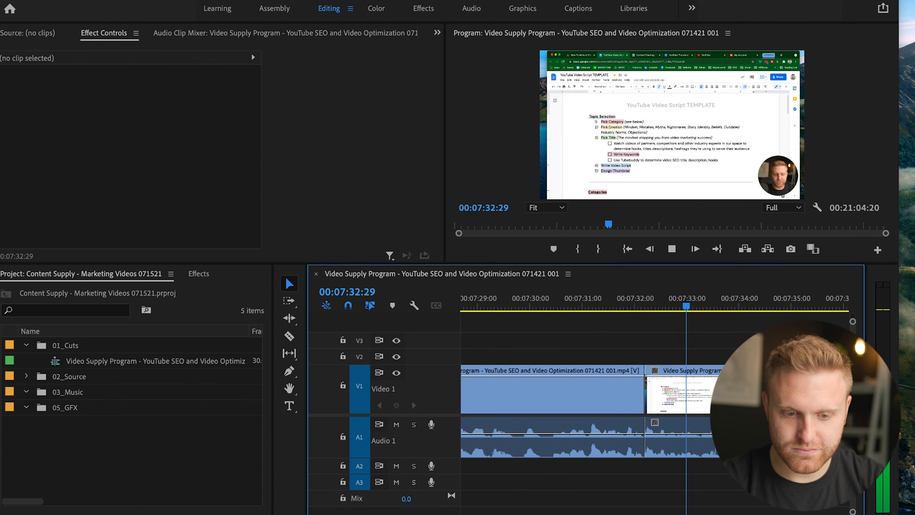
key("space")
key("Right")
key("Right")
key("Right")
key("Right")
key("Right")
key("Right")
key("Right")
key("Right")
key("Right")
key("Right")
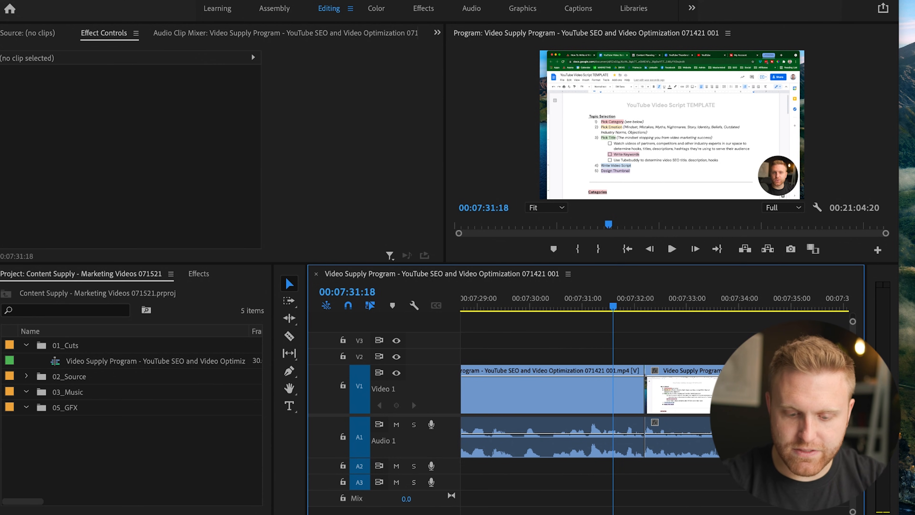
key("Right")
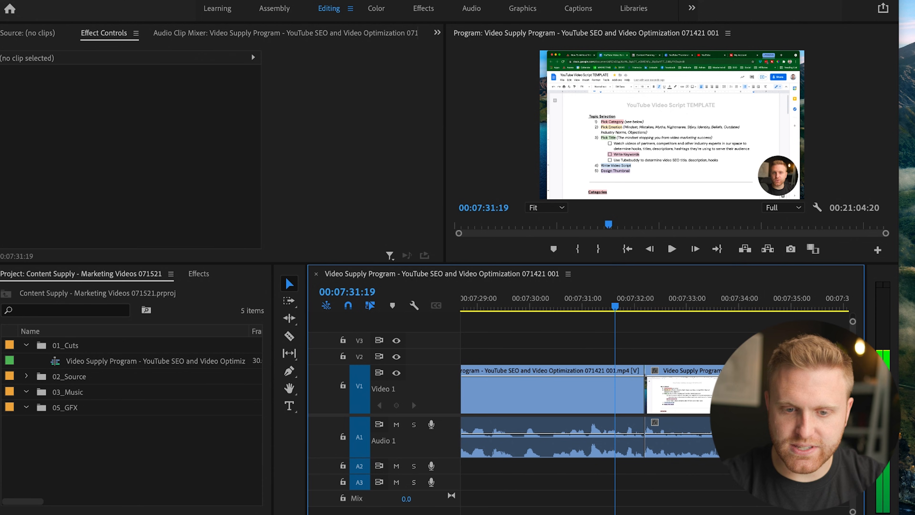
key("space")
key("space")
left_click_drag(650, 301, 640, 301)
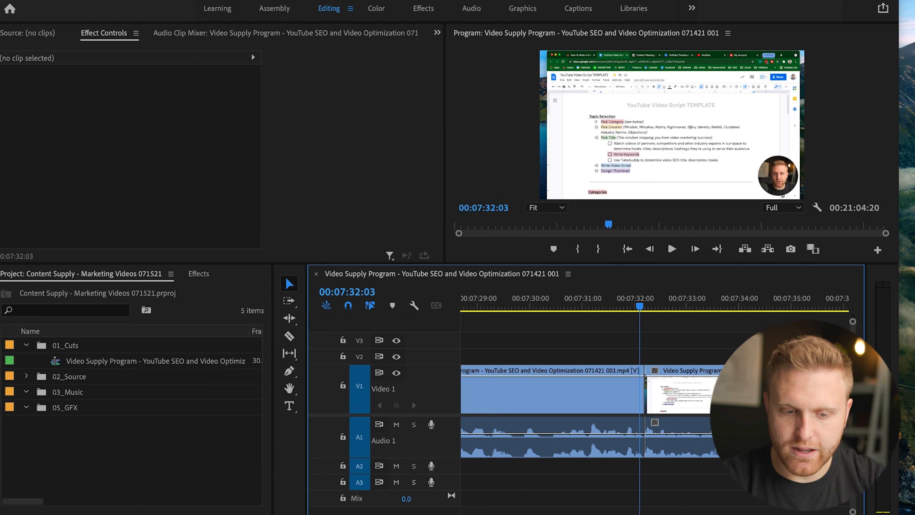
mouse_move(636, 301)
left_mouse_down()
mouse_move(614, 301)
mouse_move(622, 300)
left_mouse_up()
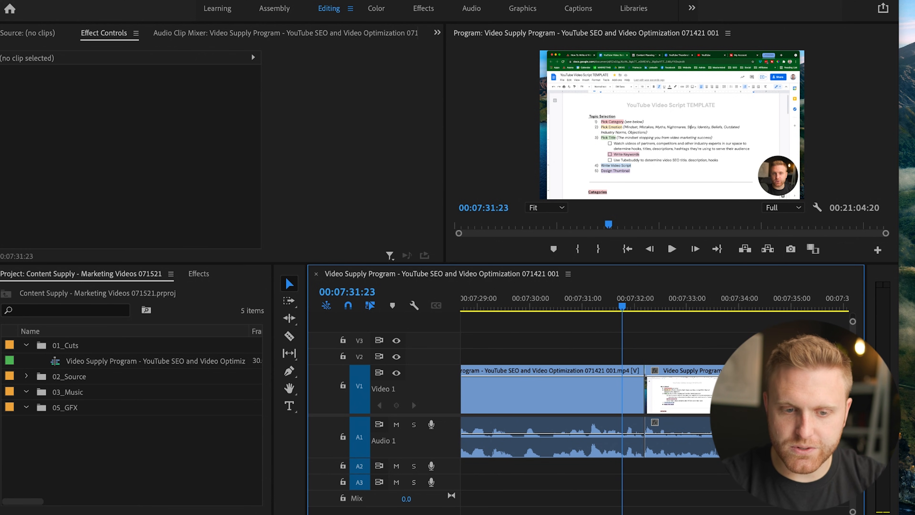
left_click(639, 301)
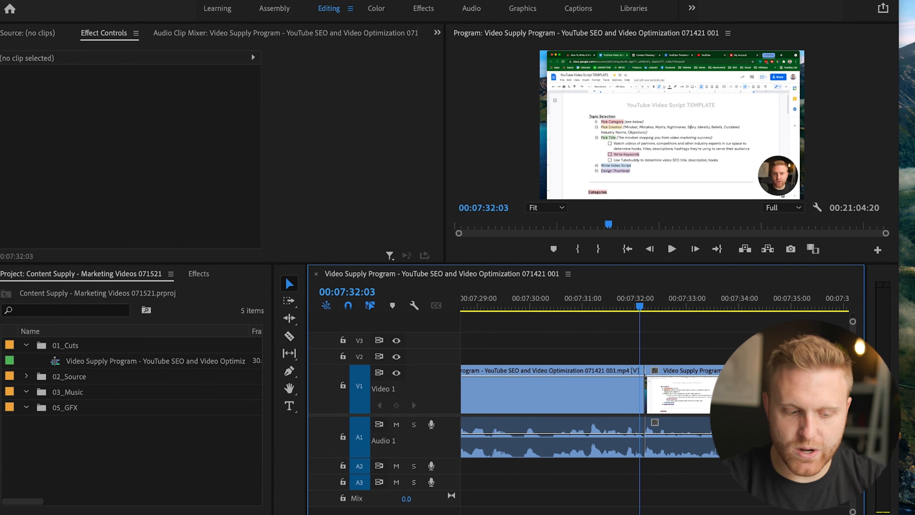
Unlink the video and audio of the sequence's clips, and select the first clip's audio and video separately.
left_click(609, 393)
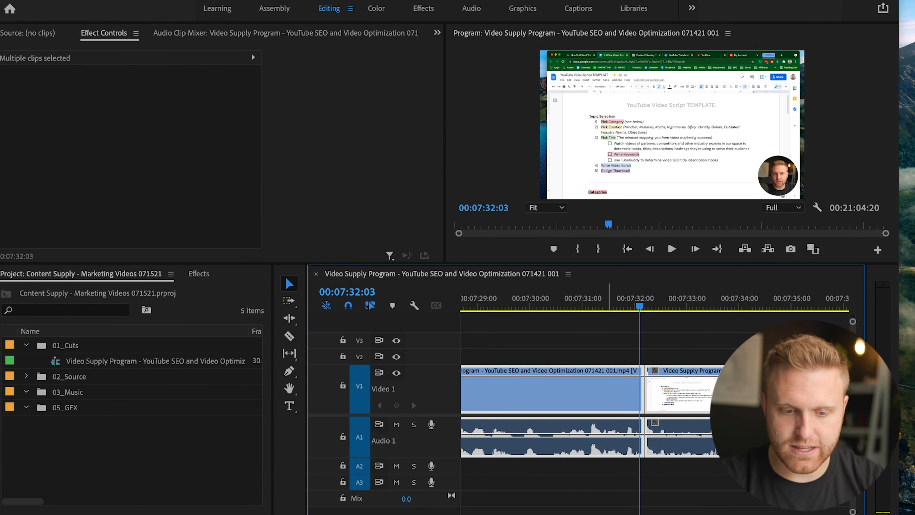
right_click(604, 398)
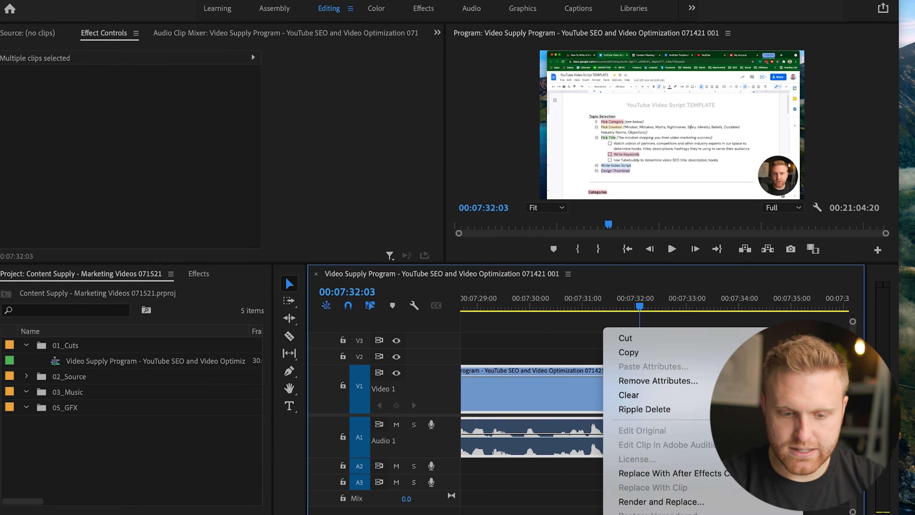
left_click(631, 366)
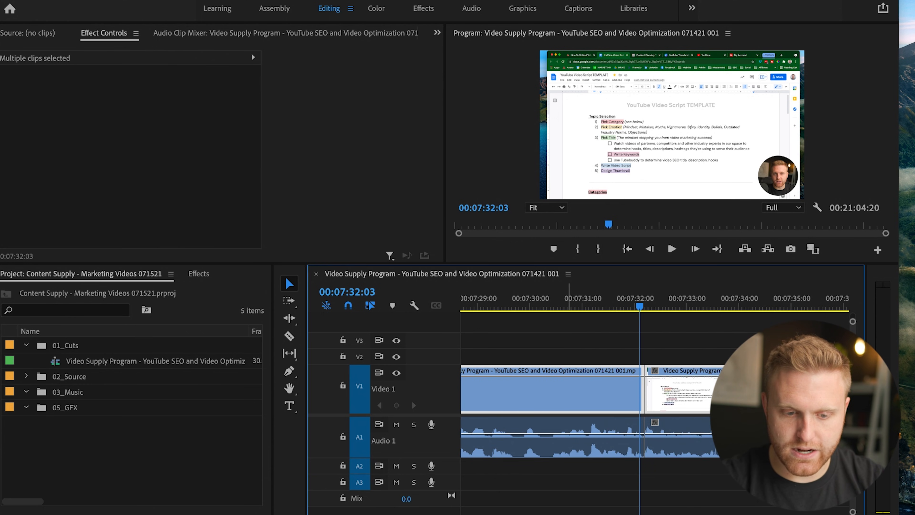
left_click(570, 442)
left_click(577, 393)
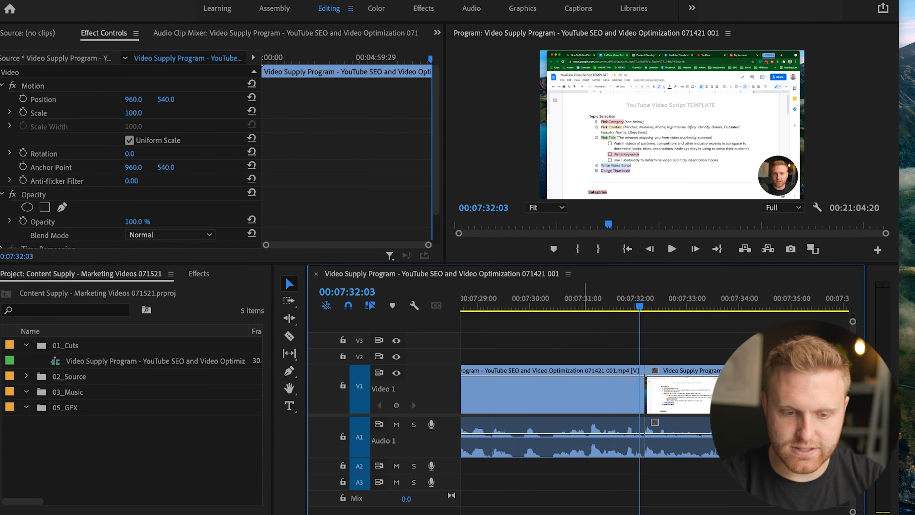
Link the first clip's video and audio together, and select the linked clip.
left_click_drag(586, 352, 566, 438)
key("super+l")
left_click(566, 352)
left_click(562, 397)
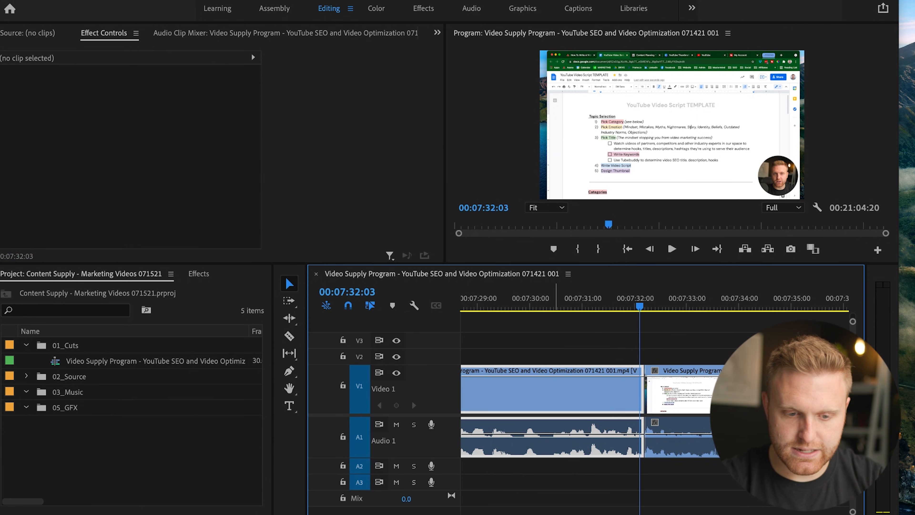
Unlink the first clip's video from its audio again, select each part separately, and clear the selection.
key("super+l")
left_click(591, 353)
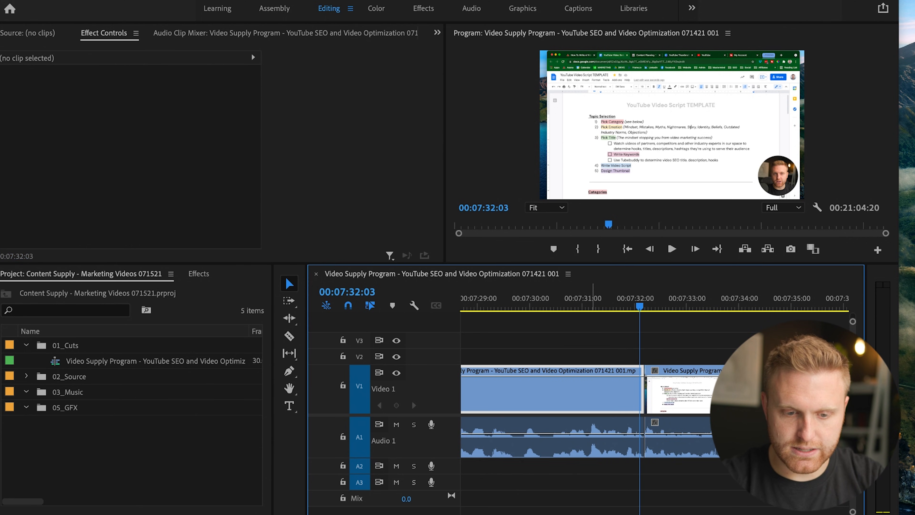
left_click(592, 393)
left_click(589, 438)
left_click(669, 352)
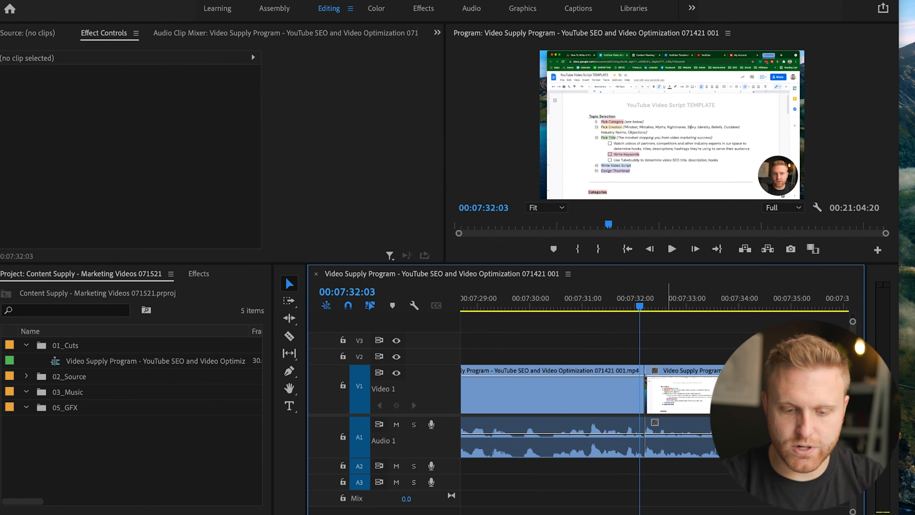
Roll the unlinked video cut earlier to 00:07:32:04 with the Rolling Edit tool, keeping the audio cut at its original position.
key("equal")
key("equal")
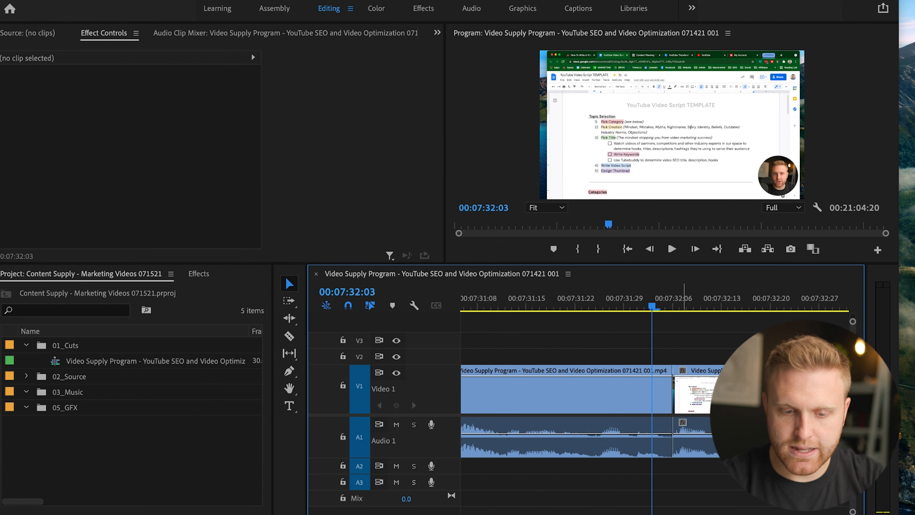
key("Right")
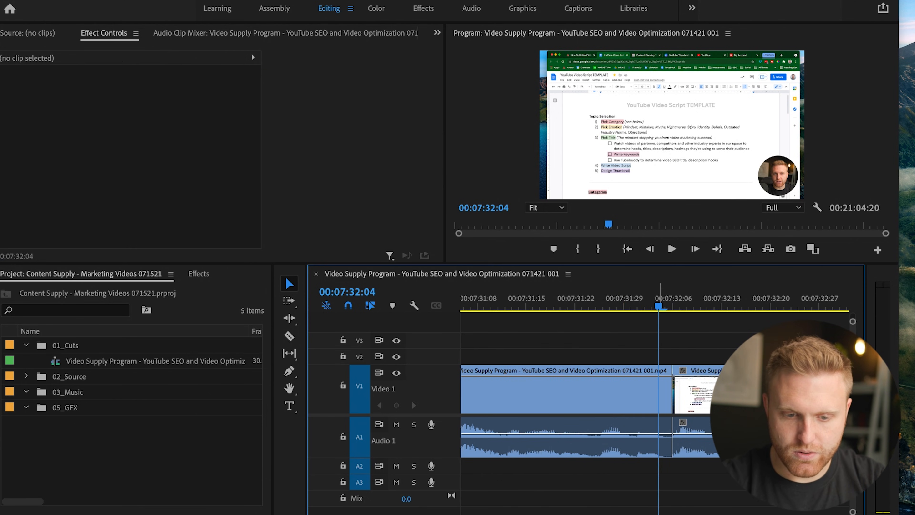
key("b")
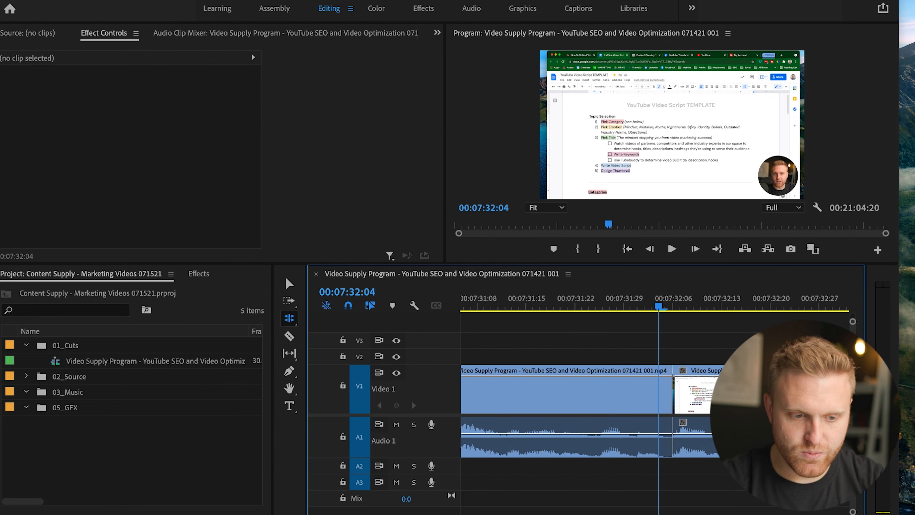
left_click(289, 318)
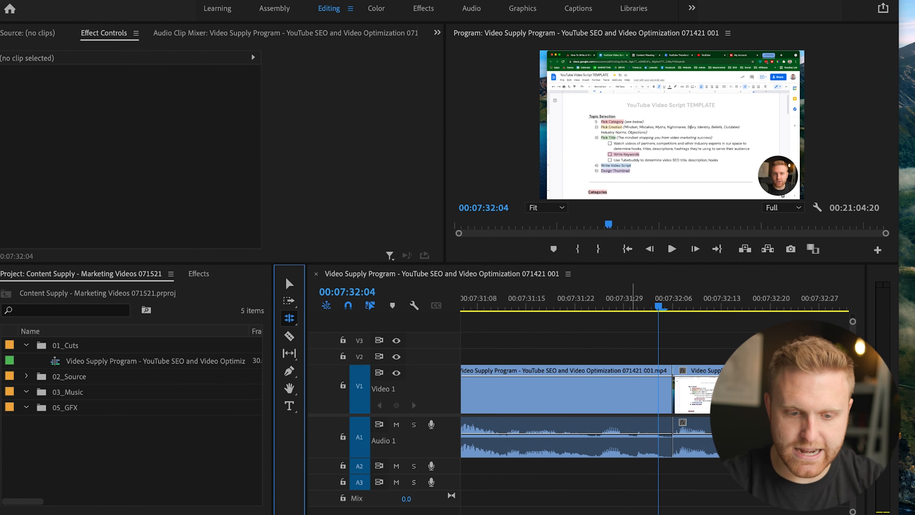
left_click(674, 392)
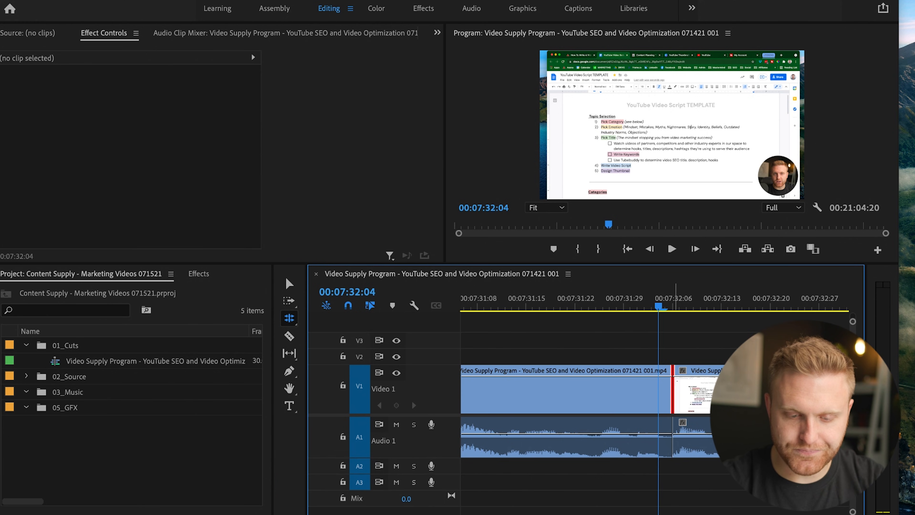
left_click_drag(672, 420, 664, 419)
Play the sequence from 00:07:31:14 across the offset video and audio cuts to check the join.
key("shift+Left")
key("shift+Left")
key("shift+Left")
key("shift+Left")
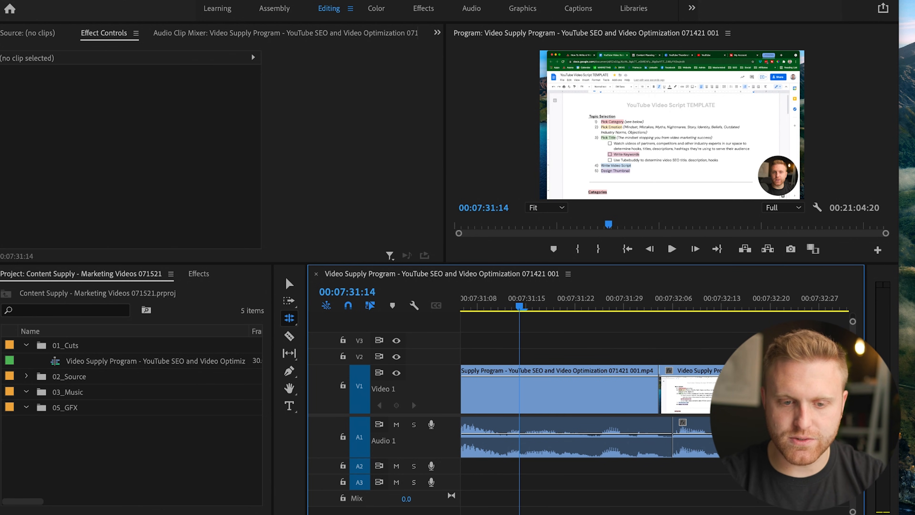
key("space")
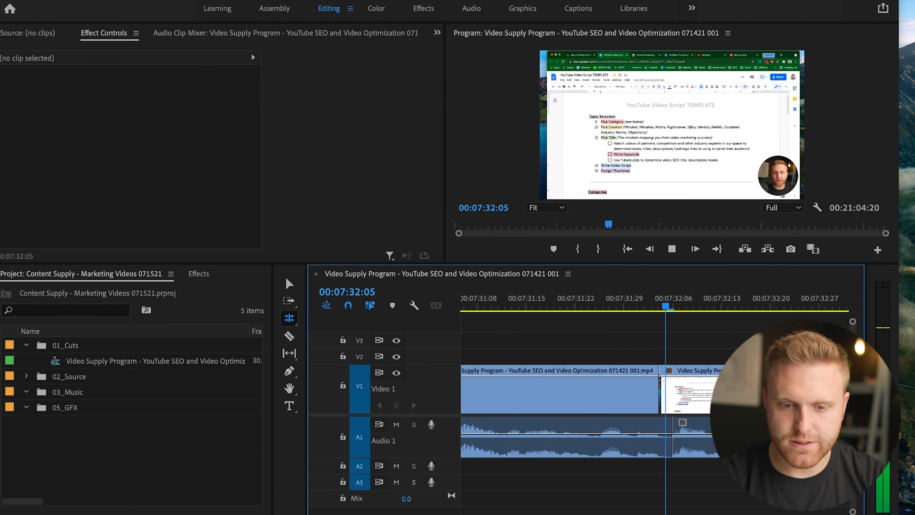
key("minus")
key("minus")
key("minus")
key("minus")
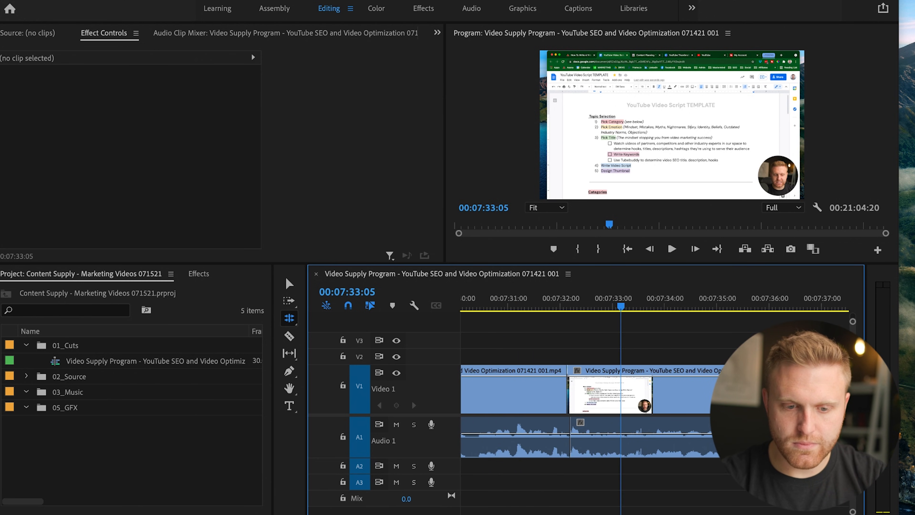
key("minus")
key("space")
Replay the offset join from further back in the sequence, and return the playhead to the video cut at 00:07:32:04.
left_click(635, 305)
key("equal")
key("equal")
key("equal")
key("equal")
key("space")
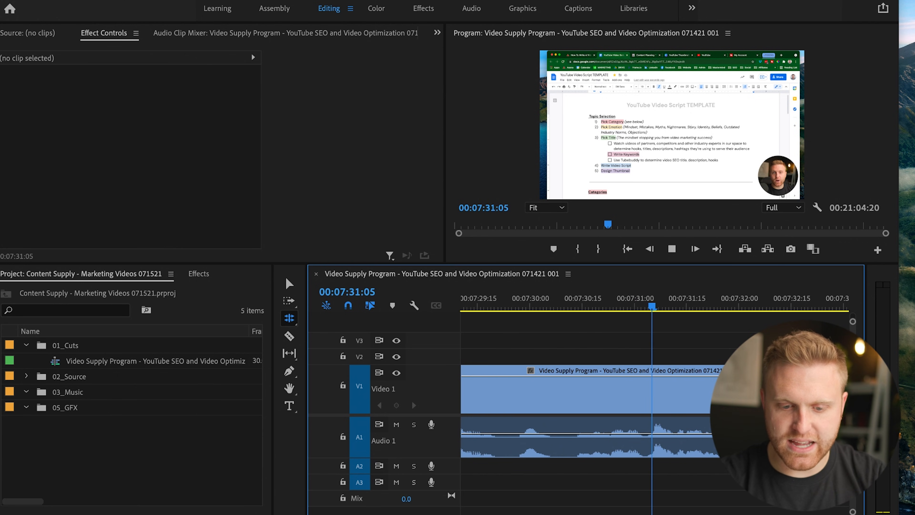
key("equal")
key("space")
key("Up")
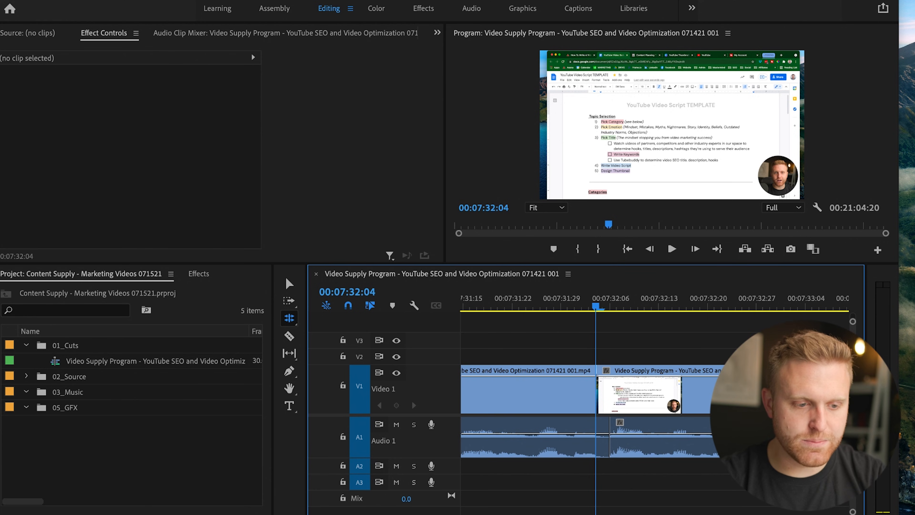
Find the Constant Power crossfade in the audio transitions and apply it to the audio cut just after 00:07:32:04.
key("shift+7")
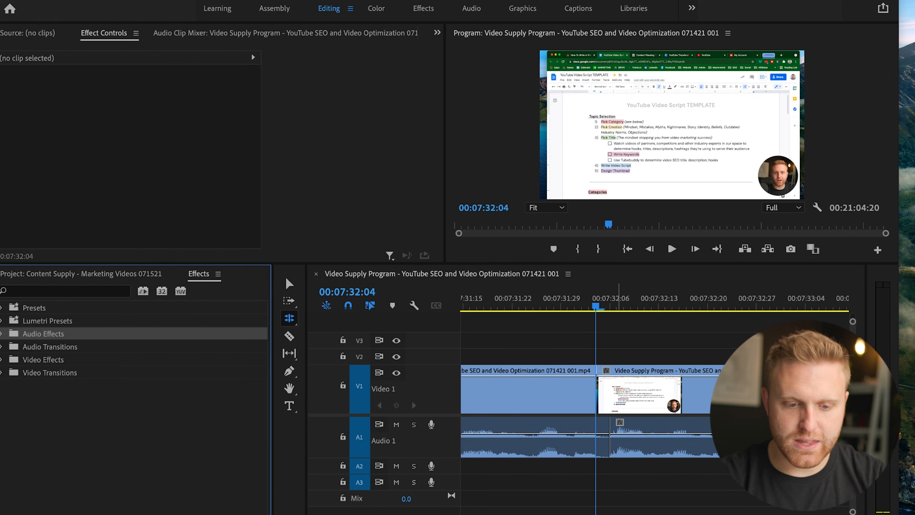
key("v")
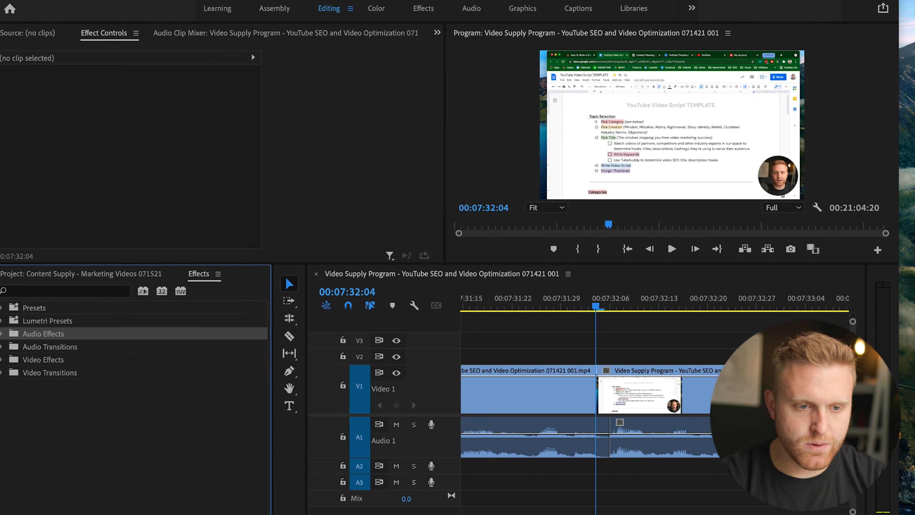
left_click(360, 0)
left_click(371, 192)
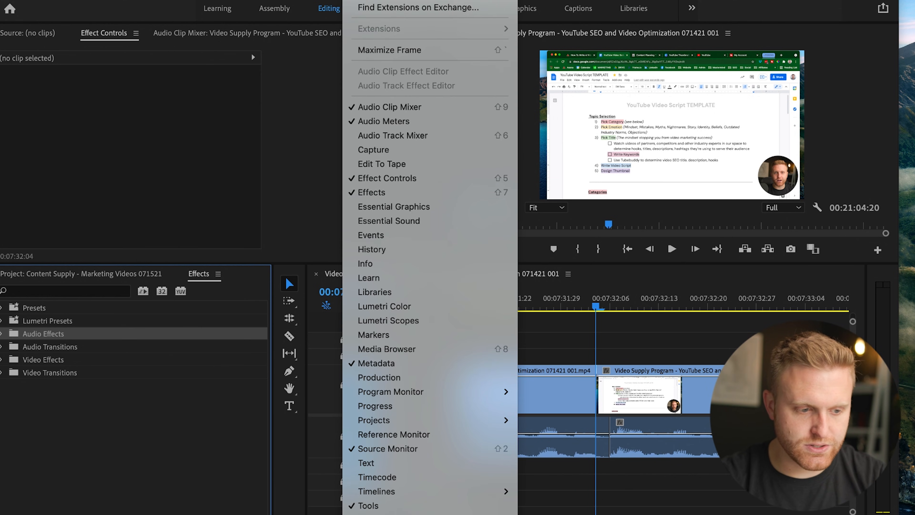
left_click(1, 347)
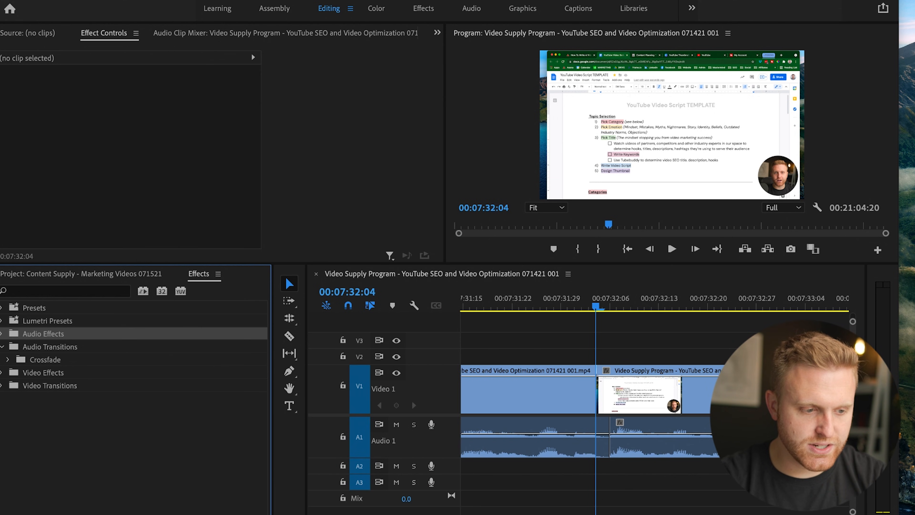
left_click(7, 359)
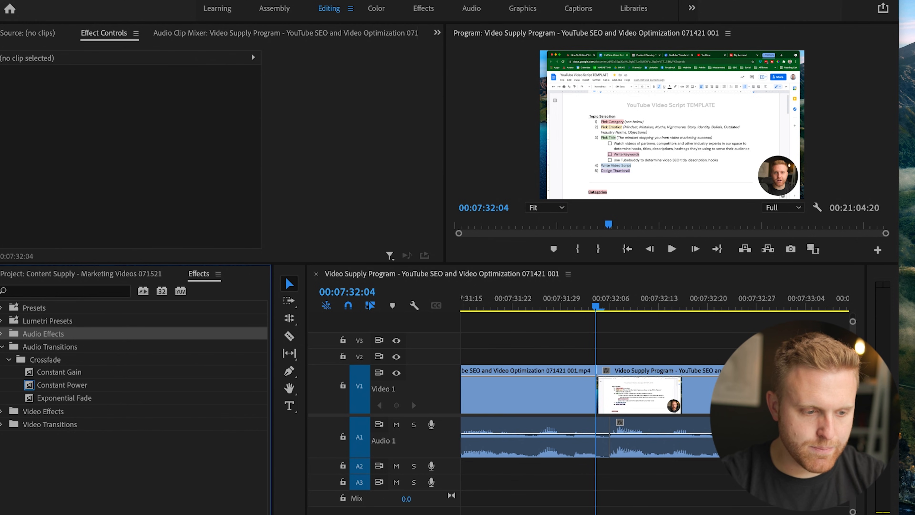
left_click_drag(61, 385, 613, 438)
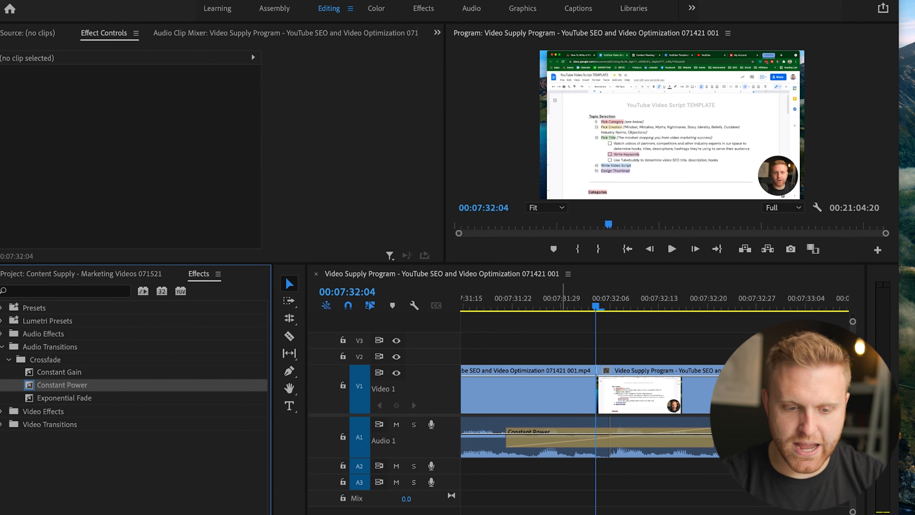
Shorten the Constant Power crossfade at the audio cut to 2 frames, and play across it.
left_click_drag(712, 438, 615, 438)
left_click(493, 299)
key("space")
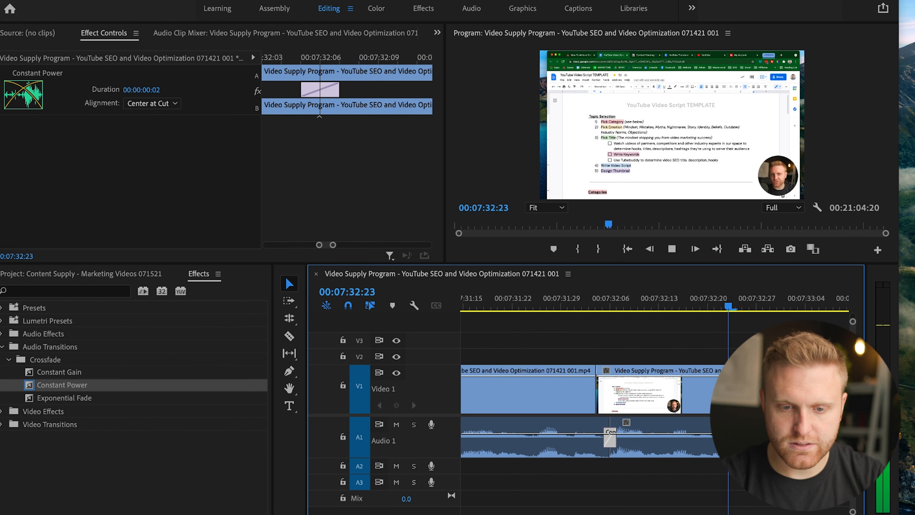
key("space")
Play the last part of the sequence to find where the speech ends, and stop the playhead at 00:20:56:06.
key("minus")
key("minus")
key("minus")
key("minus")
key("minus")
key("minus")
key("minus")
key("minus")
key("minus")
key("minus")
left_click(715, 302)
key("equal")
key("equal")
key("equal")
key("equal")
key("equal")
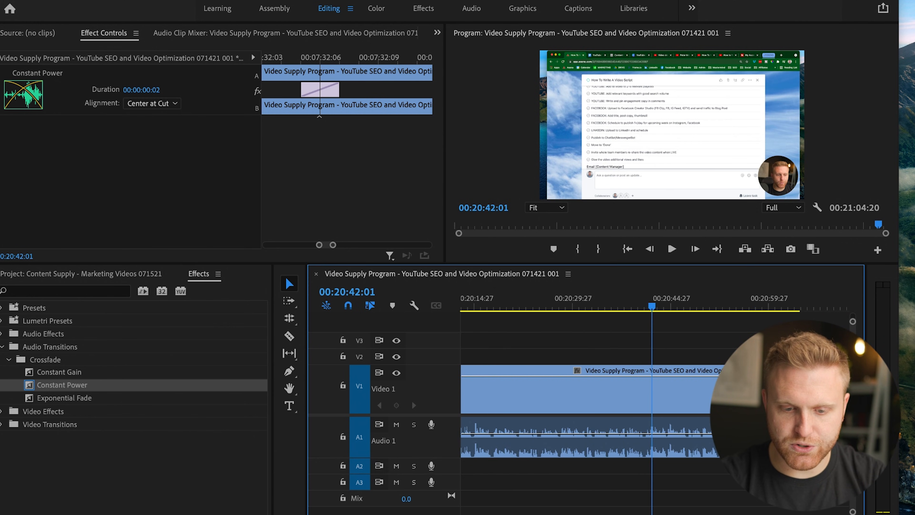
left_click_drag(741, 303, 749, 302)
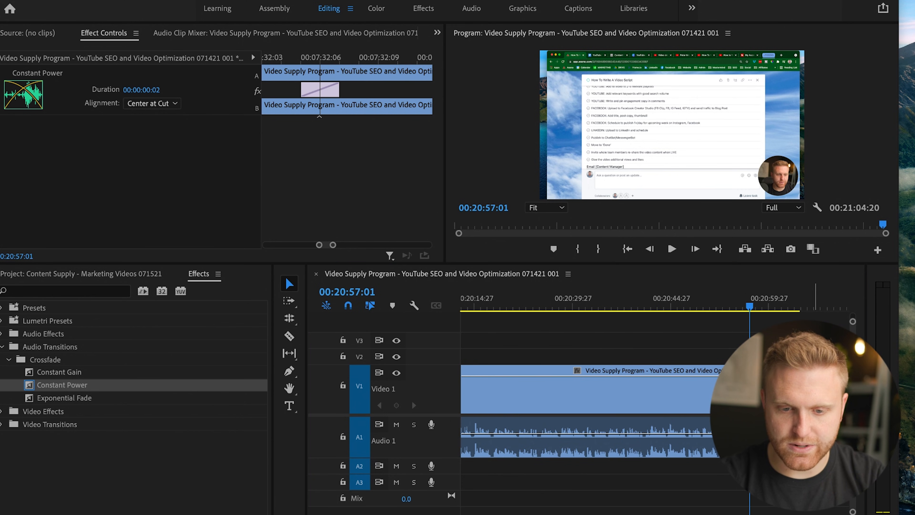
left_click(729, 303)
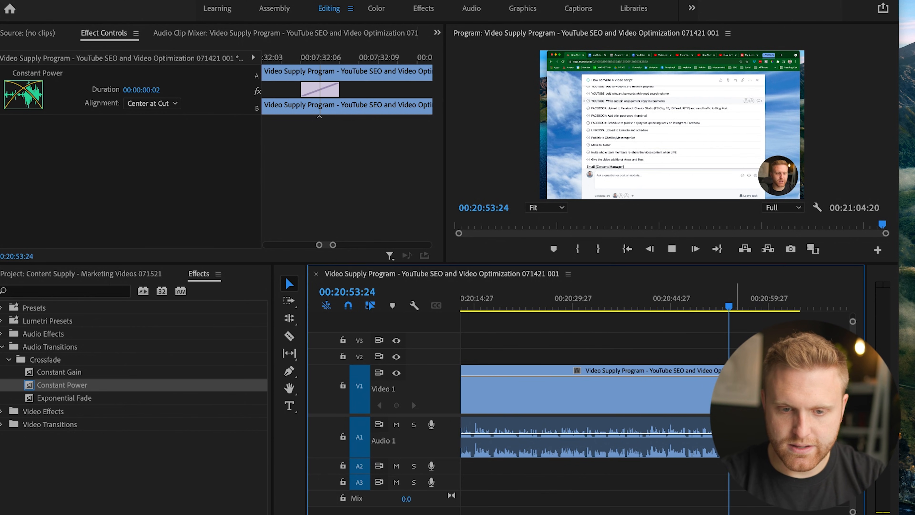
key("space")
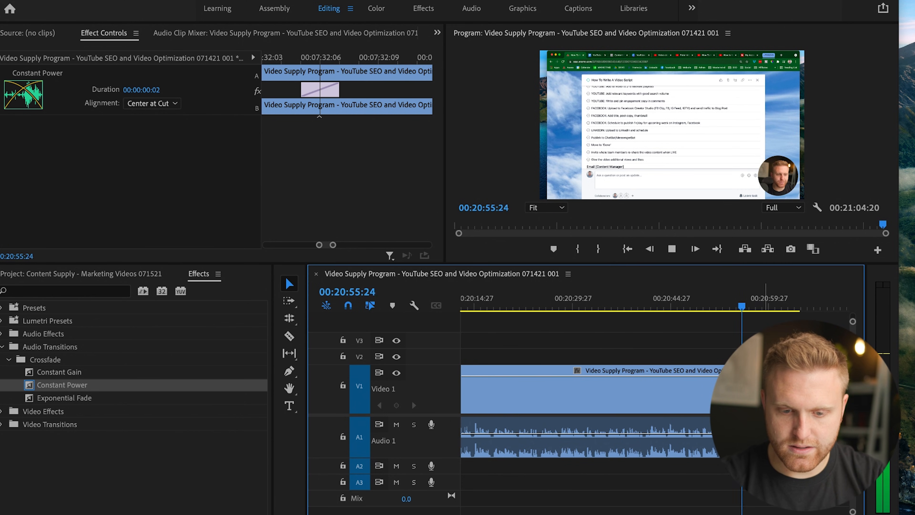
key("space")
key("=")
key("=")
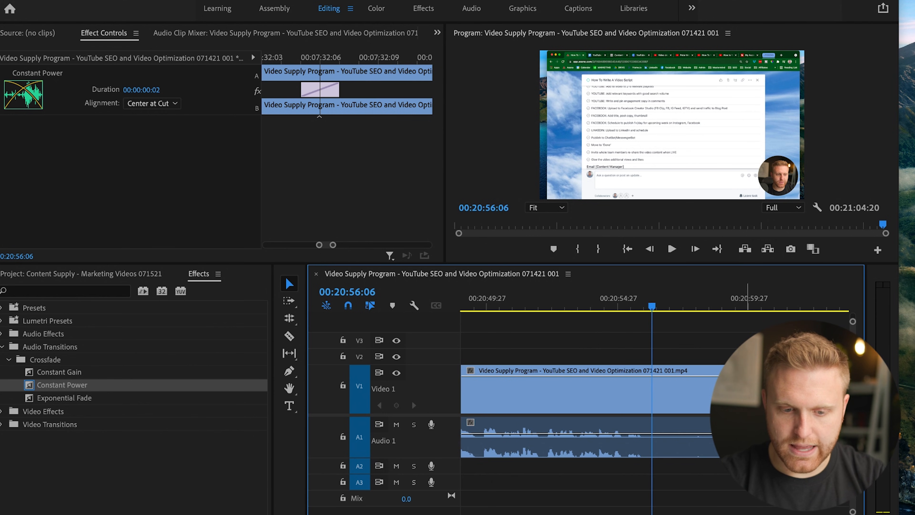
Split the last clip at 00:20:56:06 and delete the video and audio of the remaining tail.
key("super+k")
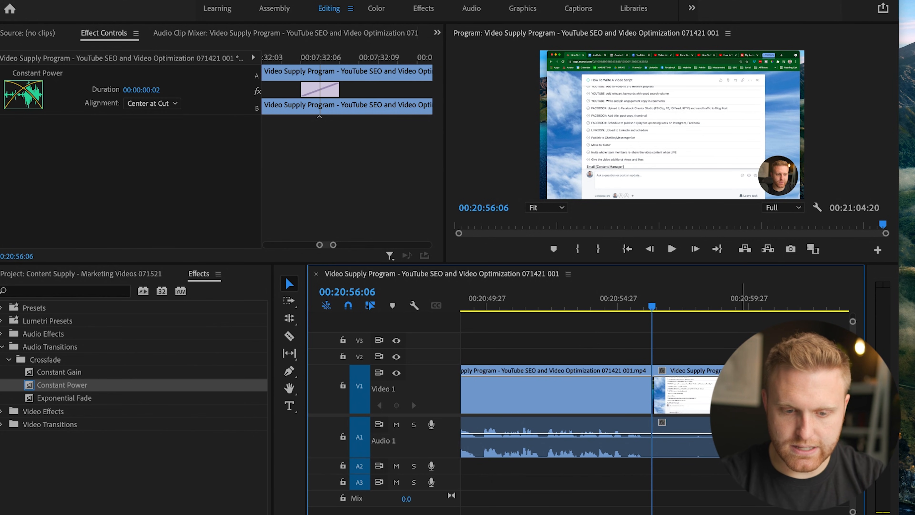
left_click_drag(704, 345, 741, 425)
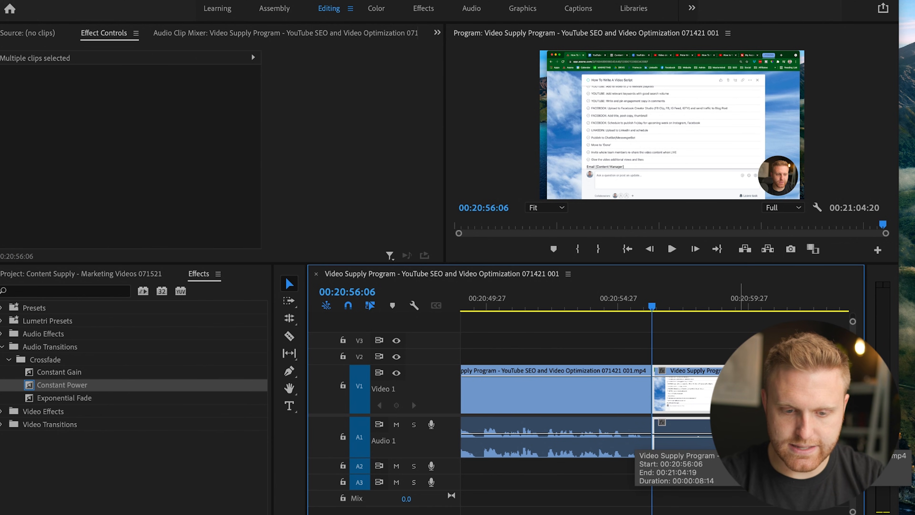
key("Delete")
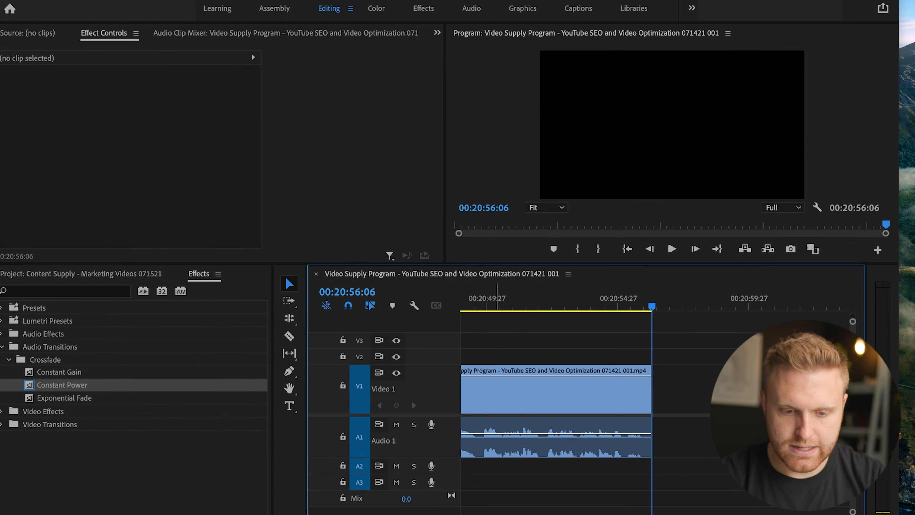
Add a 9-frame Constant Power fade at the end of the last audio clip, and extend the video's end to 00:20:56:23.
left_click_drag(62, 385, 648, 437)
left_click_drag(657, 393, 665, 389)
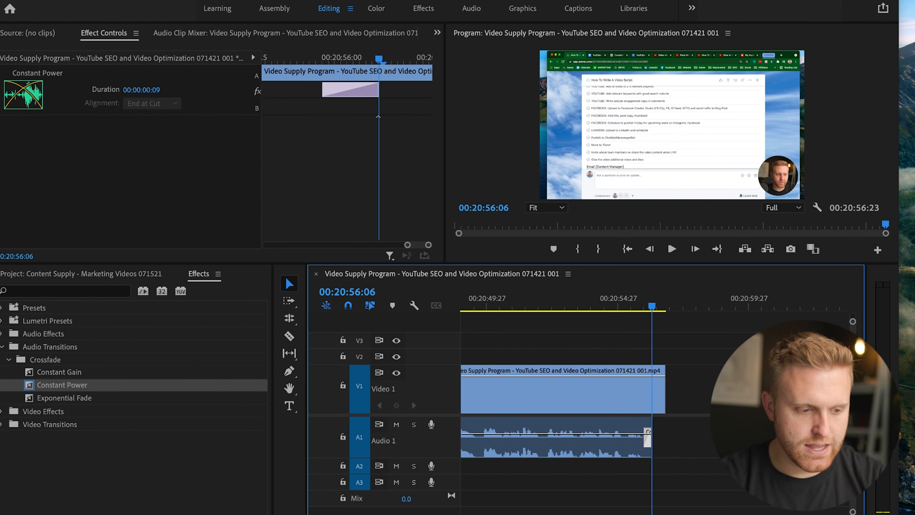
Look through the effect categories, including the Video Effects and Video Transitions folders, and highlight the Zoom transitions folder.
left_click(2, 424)
left_click(2, 424)
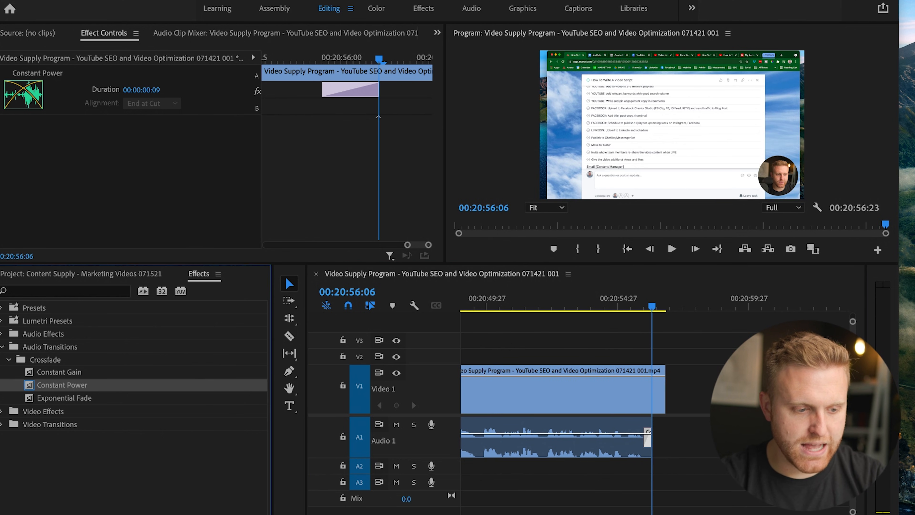
left_click(2, 346)
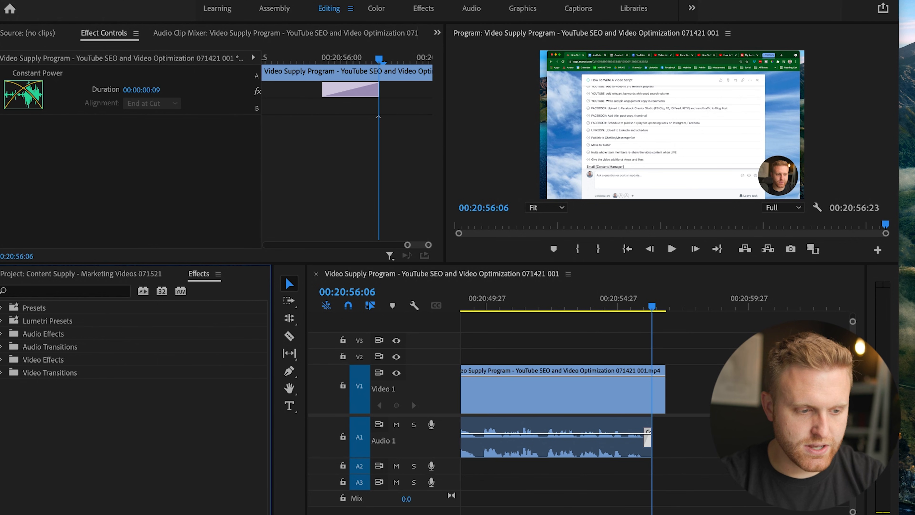
left_click(47, 321)
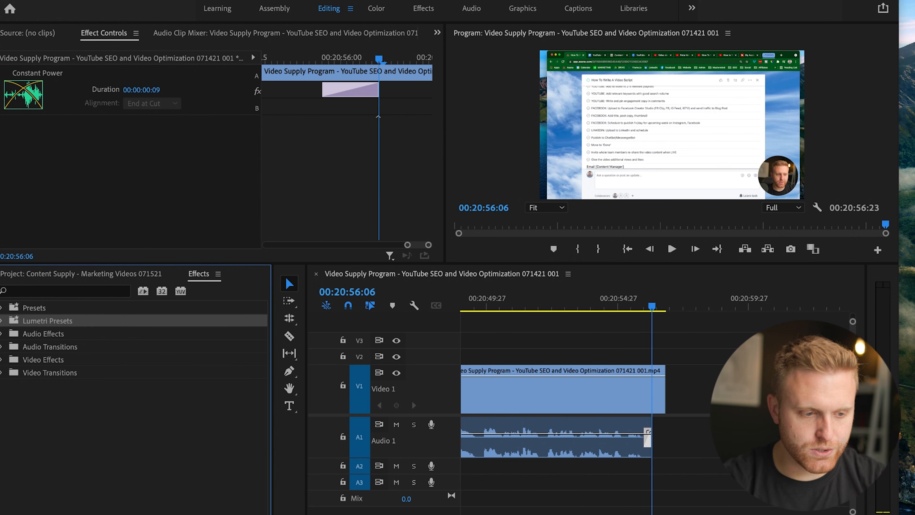
left_click(43, 333)
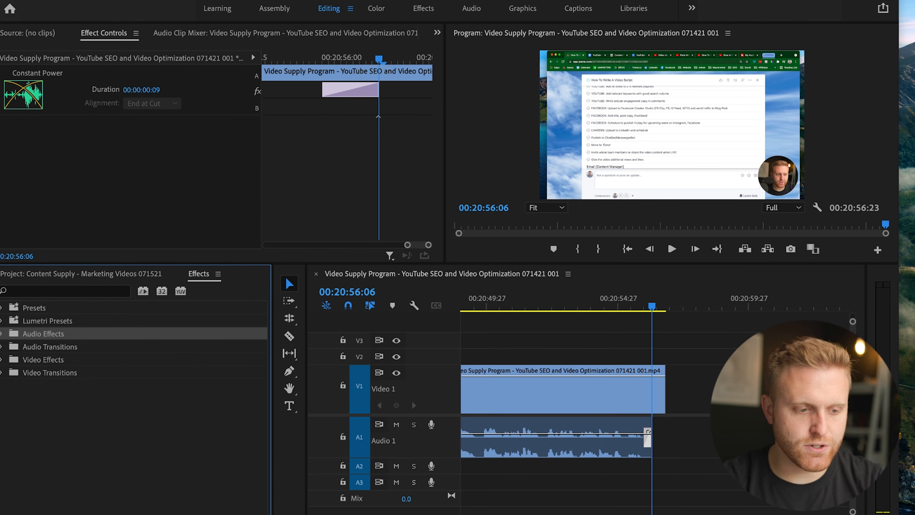
left_click(50, 347)
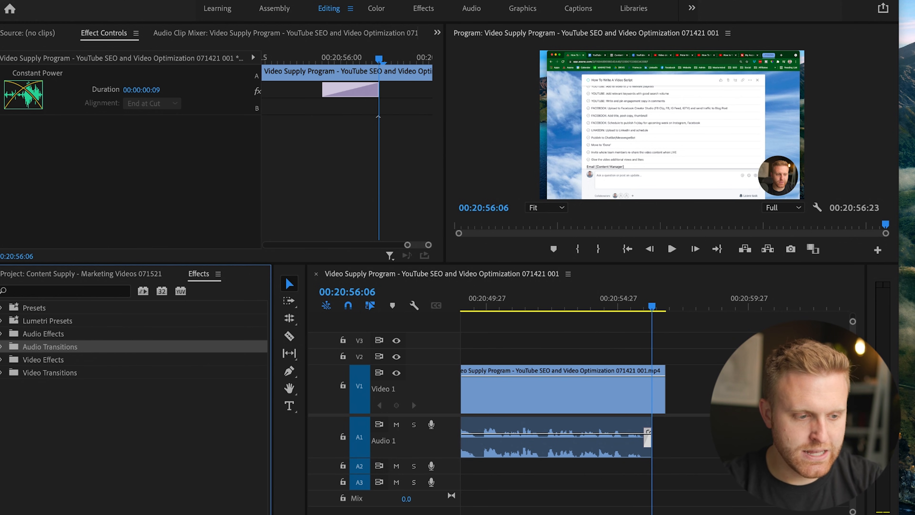
left_click(2, 359)
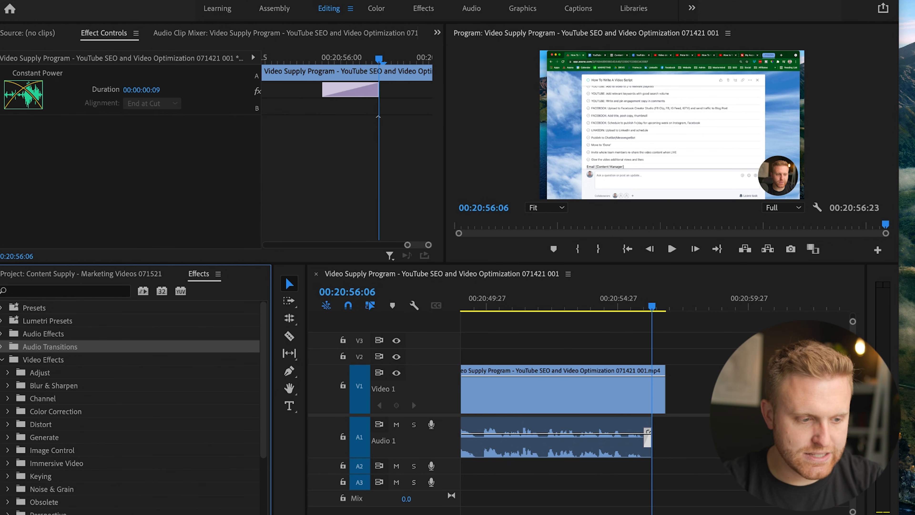
left_click(2, 347)
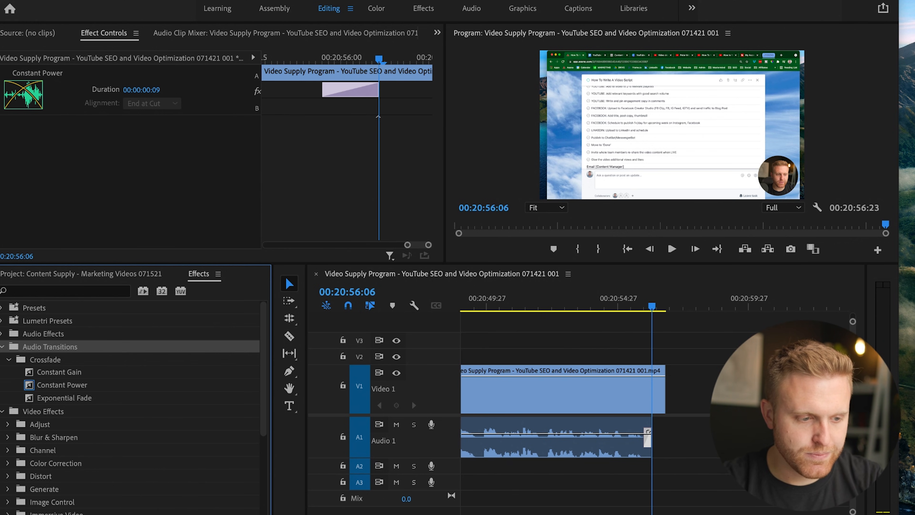
left_click(2, 346)
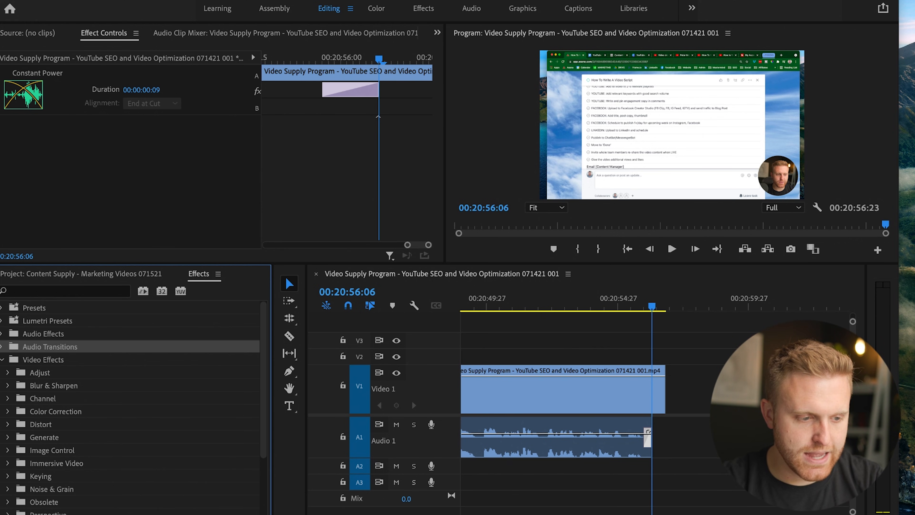
left_click(2, 360)
left_click(2, 373)
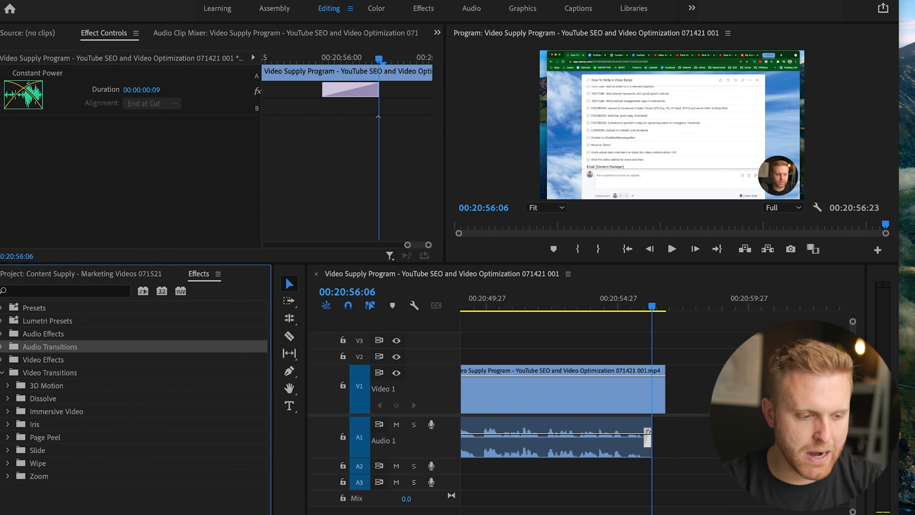
left_click(38, 476)
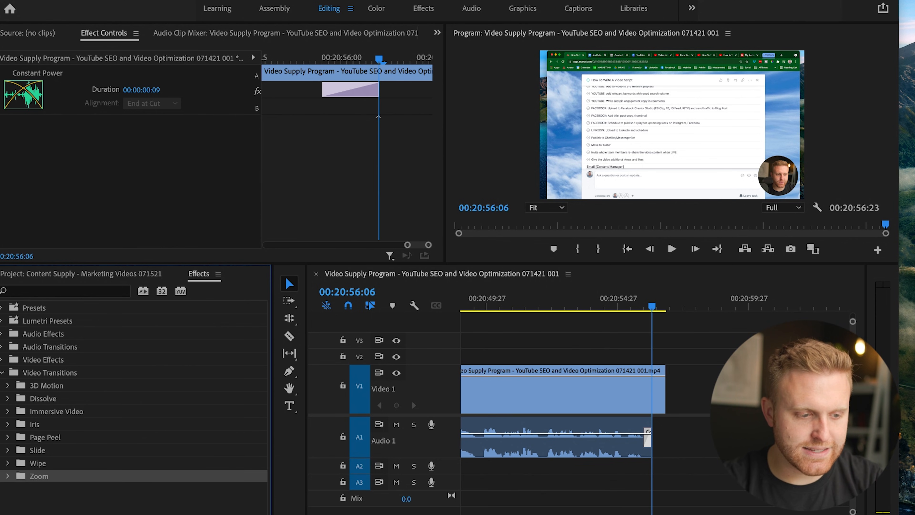
Add a Dip to Black transition at the end of the last video clip and extend the video's end to 00:20:57:11.
left_click(56, 412)
left_click(8, 398)
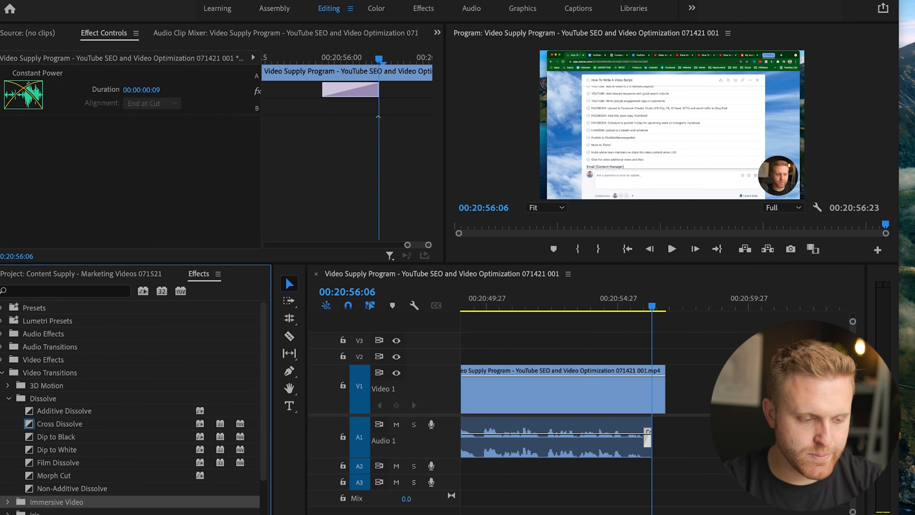
left_click_drag(56, 437, 780, 386)
key("=")
key("=")
Play the last two seconds of the sequence to check the fade to black at the end.
left_click(516, 303)
key("space")
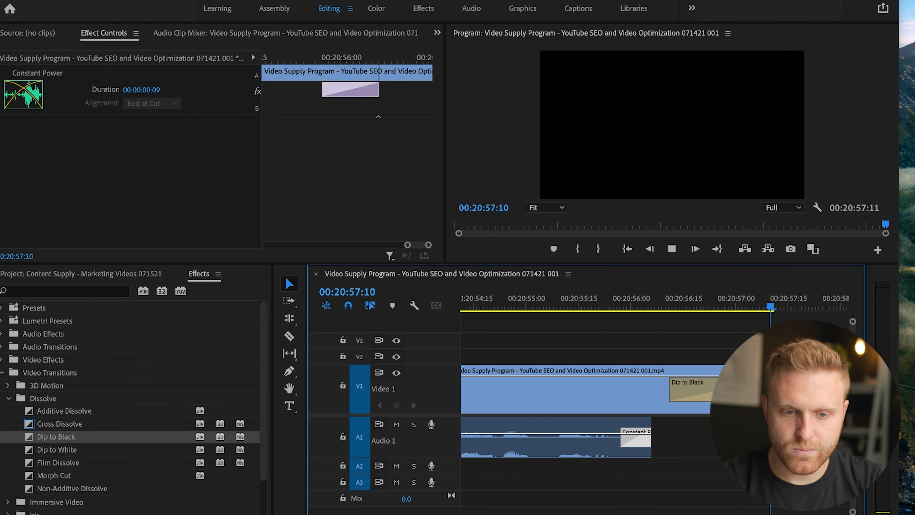
left_click(516, 303)
left_click(572, 302)
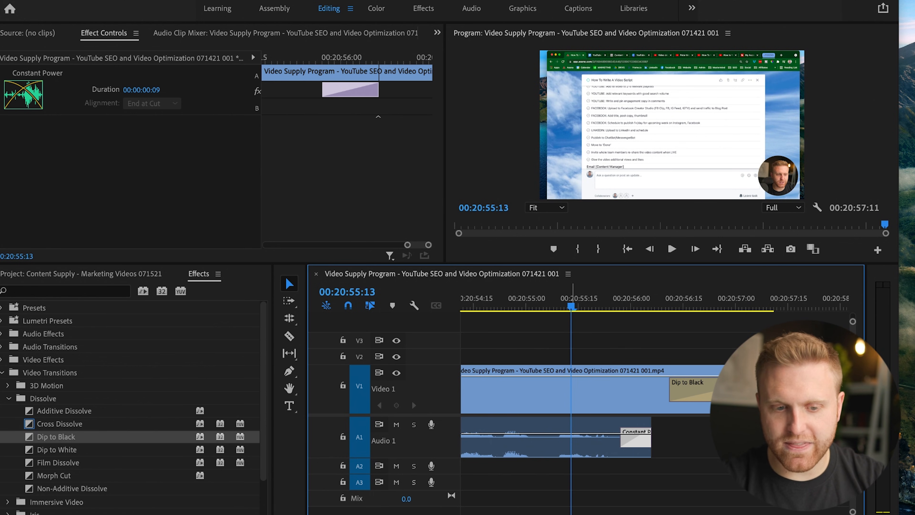
key("space")
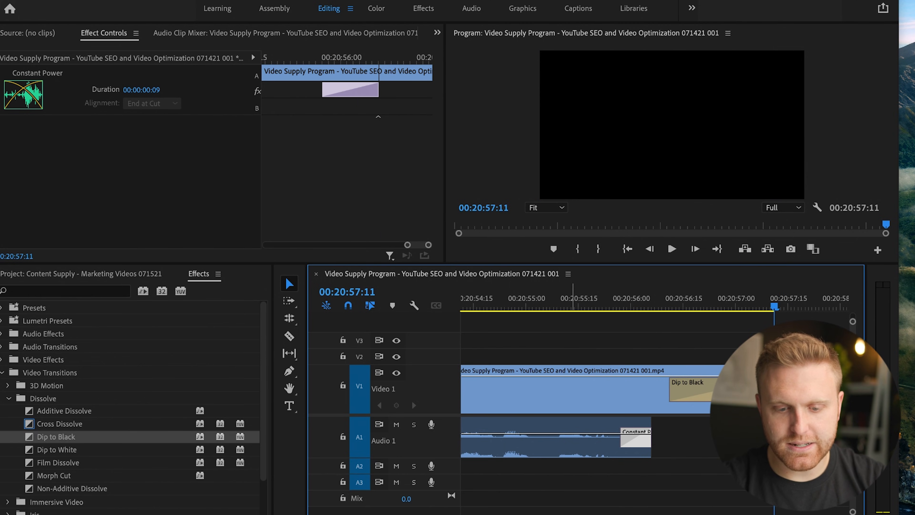
key("minus")
key("minus")
key("minus")
key("minus")
key("minus")
key("minus")
key("minus")
key("minus")
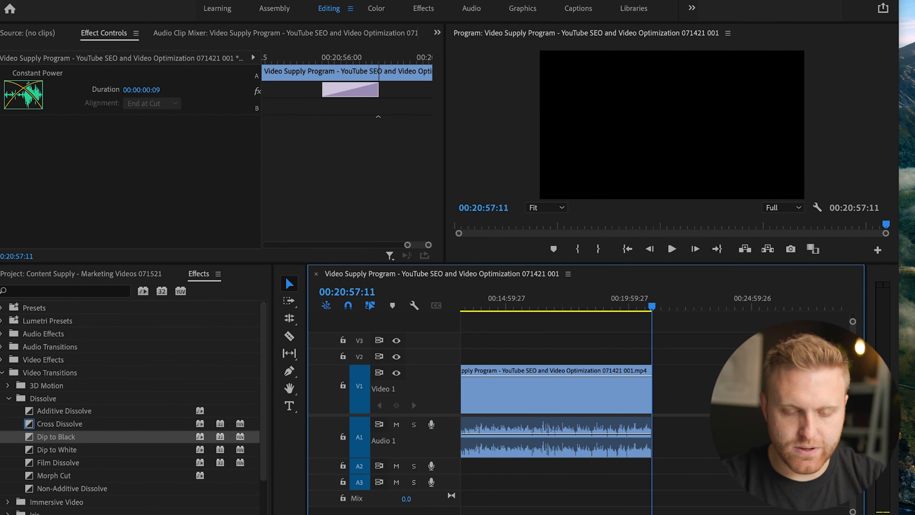
key("minus")
left_click_drag(530, 305, 486, 306)
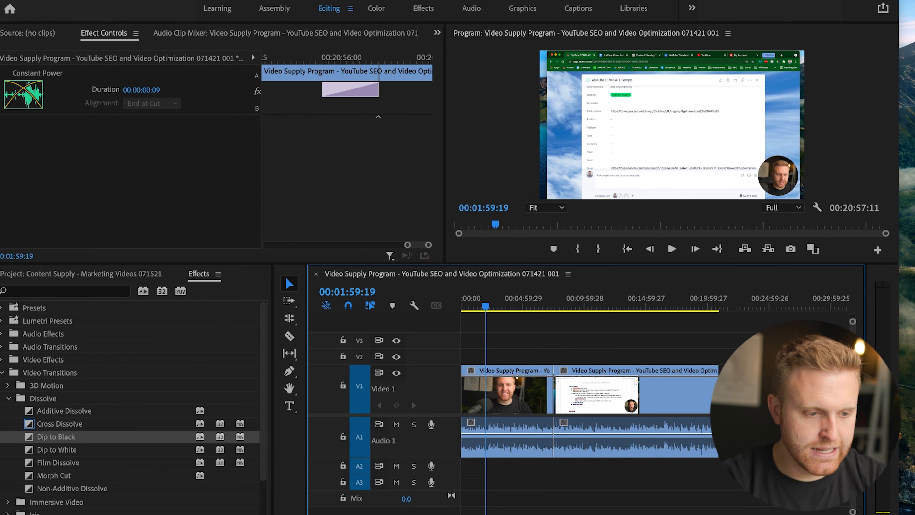
Switch to Finder and try to bring the MARKETING folder's 04_SFX subfolder into the project.
left_click(81, 274)
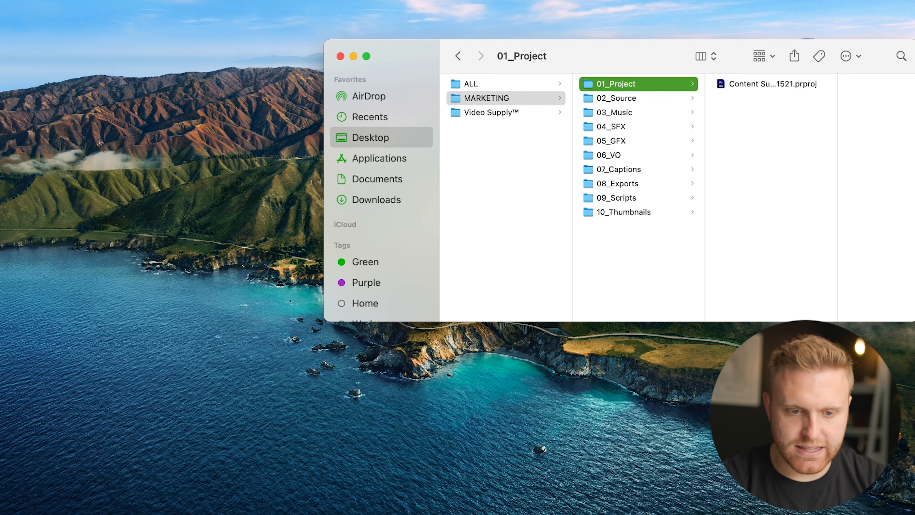
key("Down")
key("Down")
key("Down")
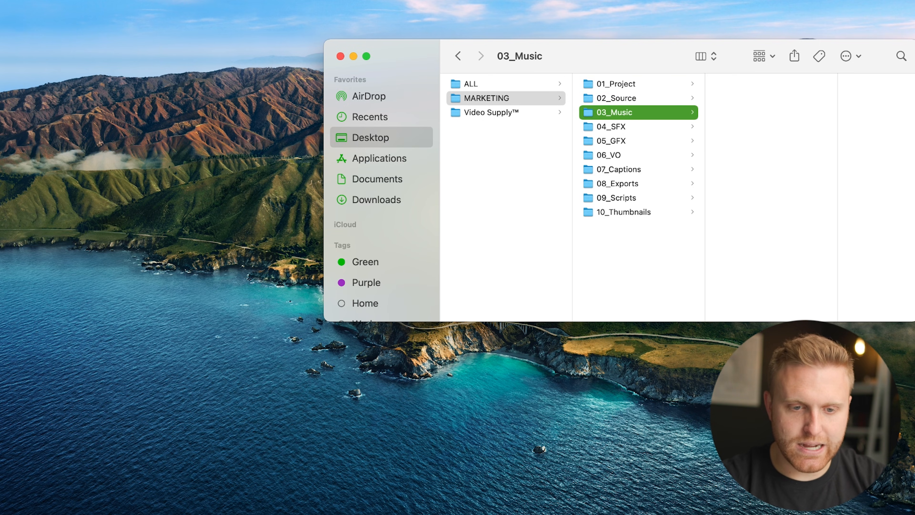
left_click_drag(612, 127, 74, 453)
key("super+Tab")
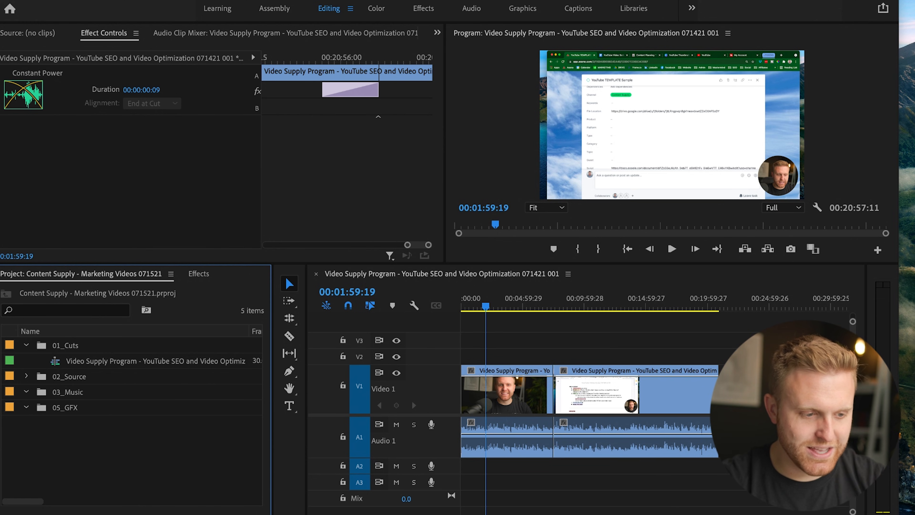
Create a bin named 04_SFX in the project and sort the bins by name in ascending order.
key("super+b")
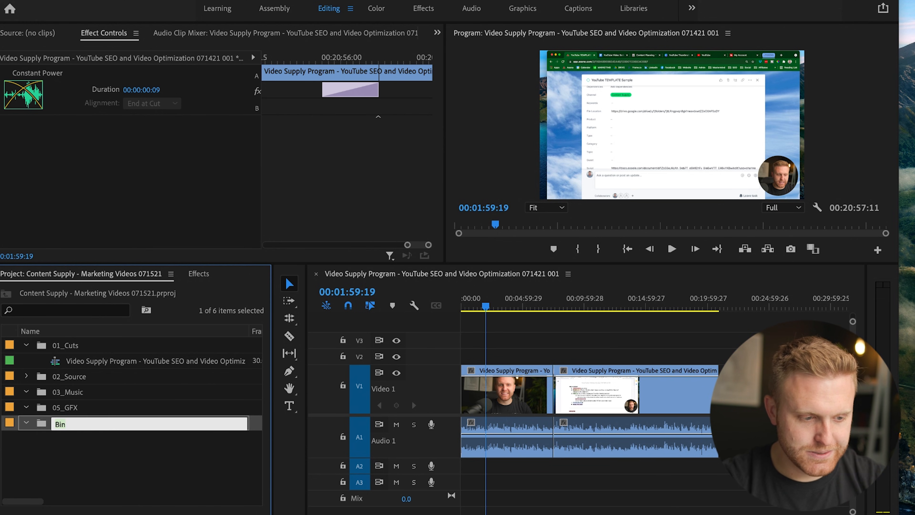
type("0")
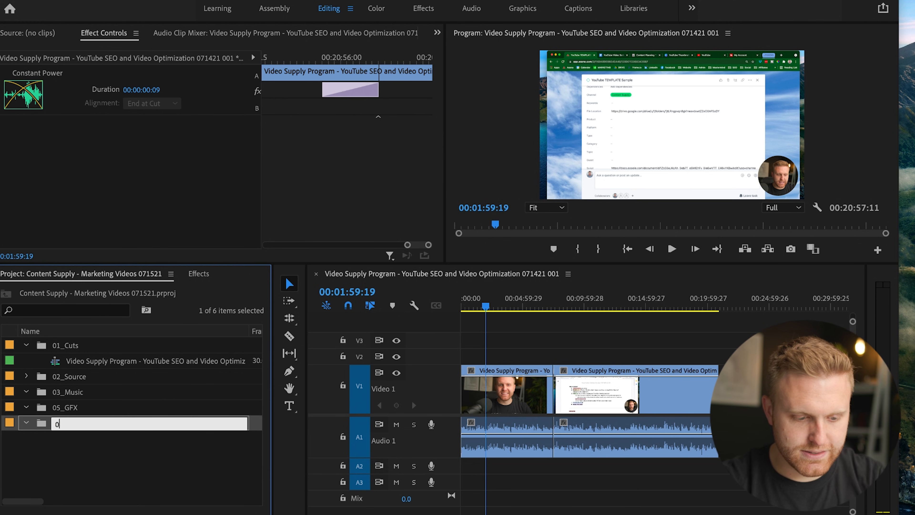
type("4_SFX")
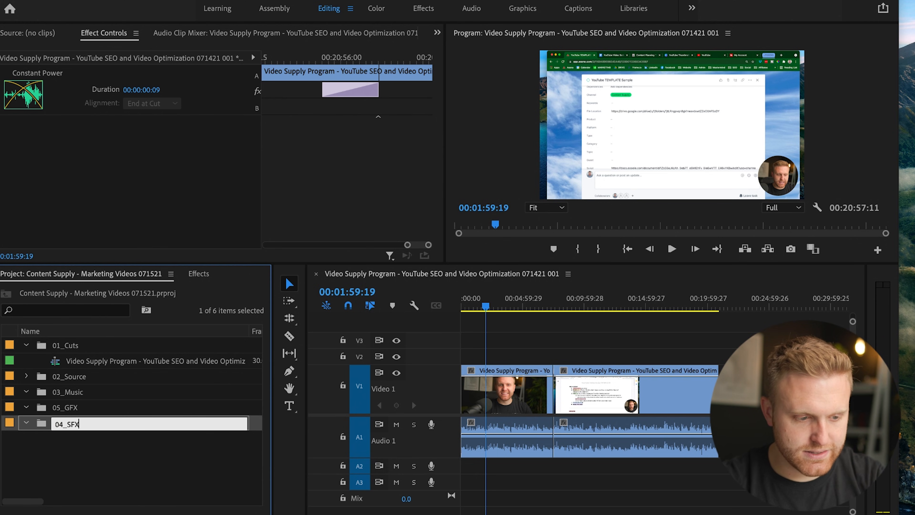
key("Return")
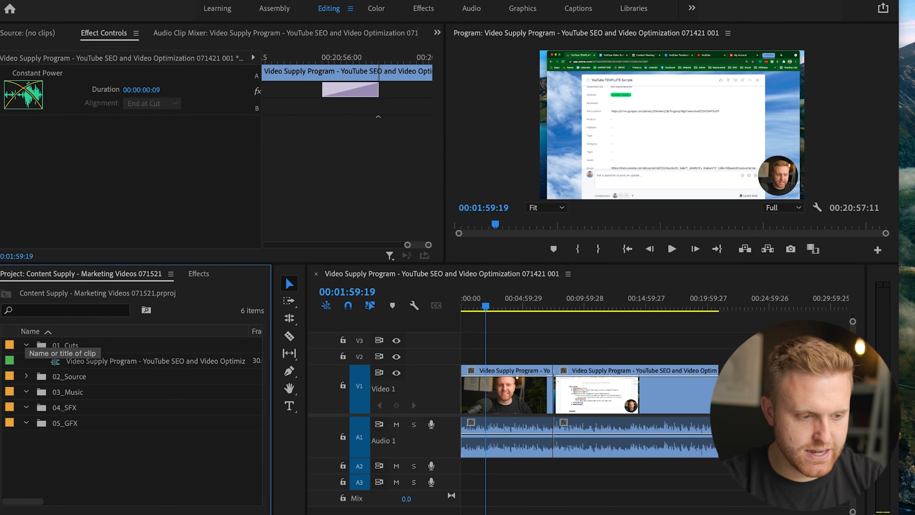
left_click(30, 331)
left_click(30, 331)
left_click(31, 331)
left_click(30, 331)
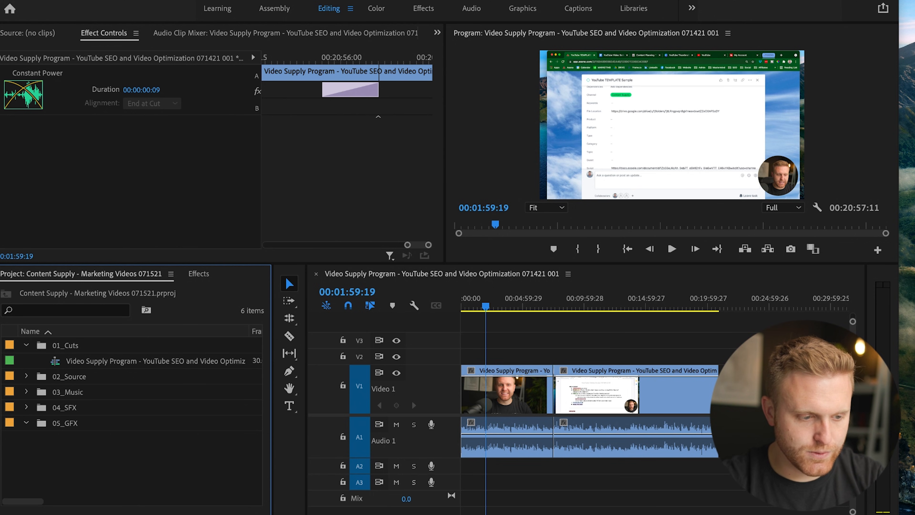
left_click(774, 404)
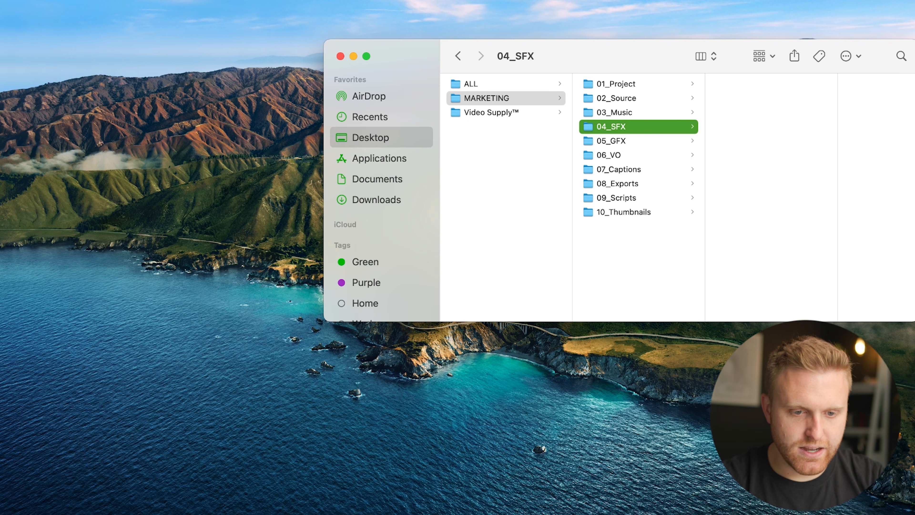
key("Up")
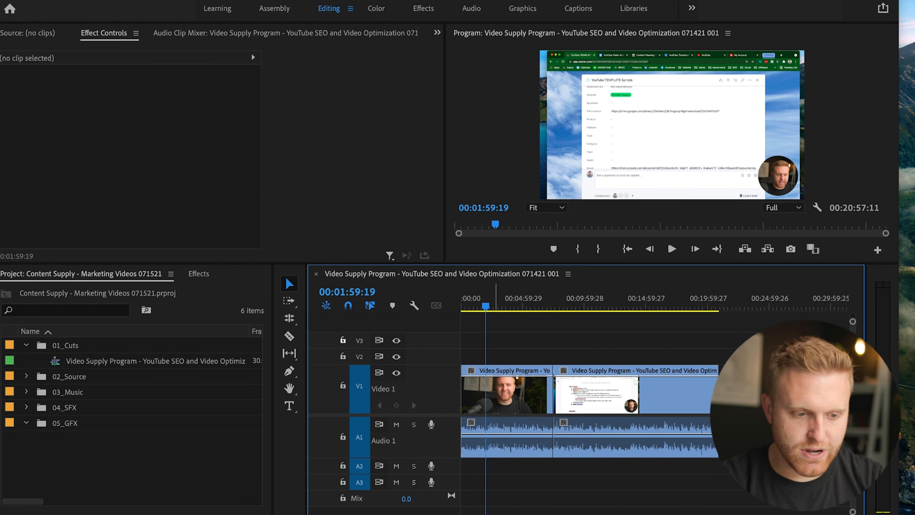
At 00:00:00:00, add a two-line text title in the picture's lower left: the speaker's full name, with "Creator, Content Supply" below.
left_click_drag(491, 305, 392, 305)
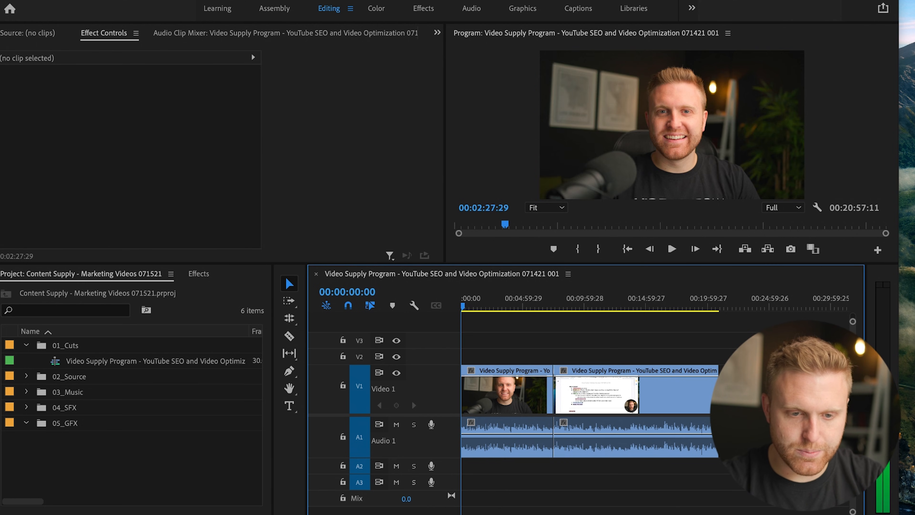
key("equal")
key("equal")
key("equal")
key("equal")
key("equal")
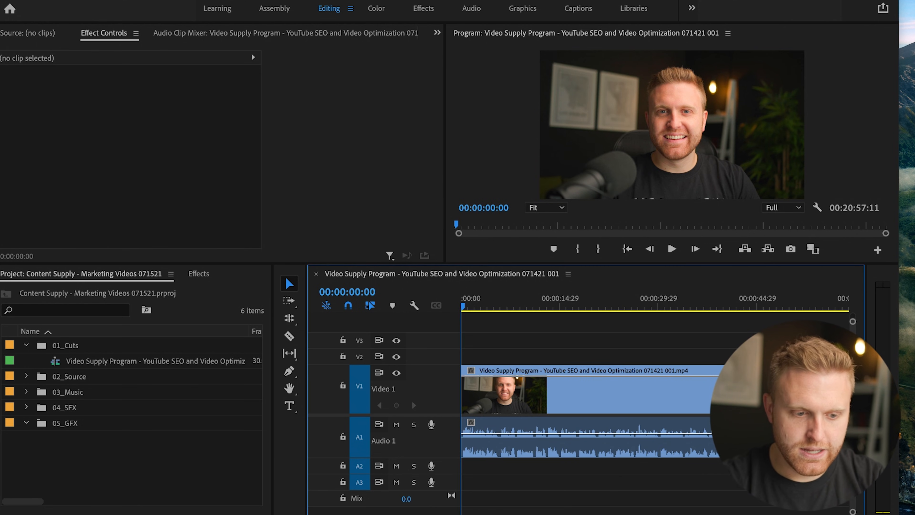
left_click(289, 405)
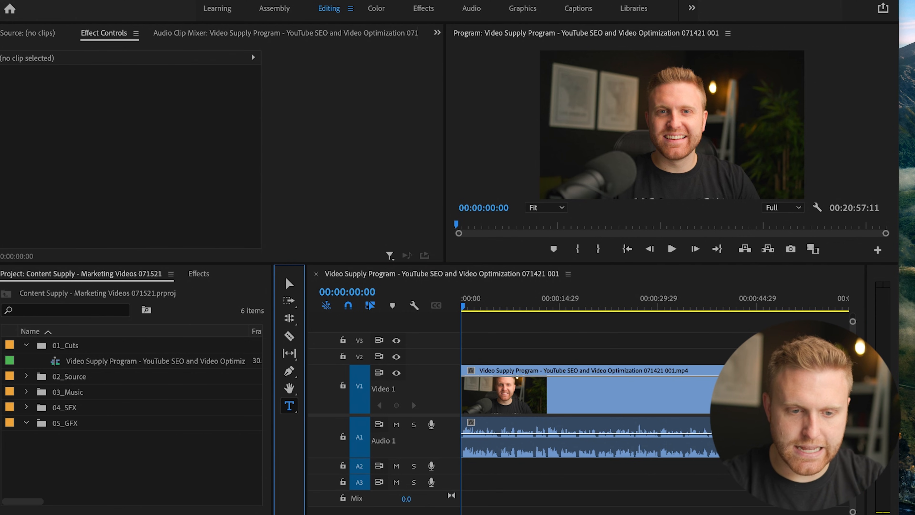
left_click(572, 171)
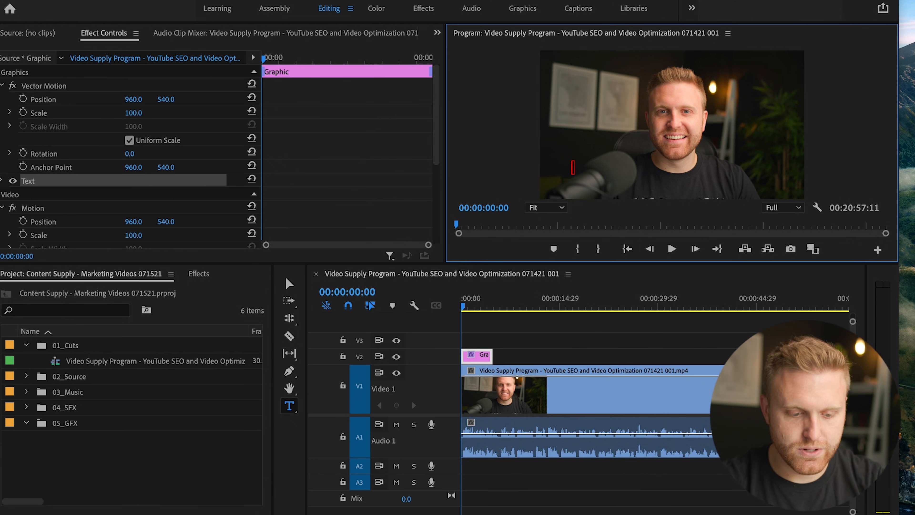
type("Dallin")
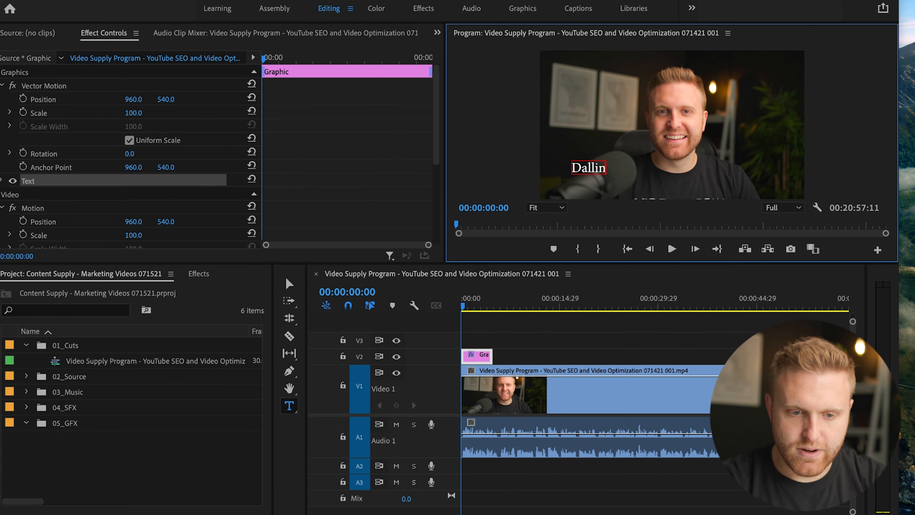
type(" Nead")
key("Return")
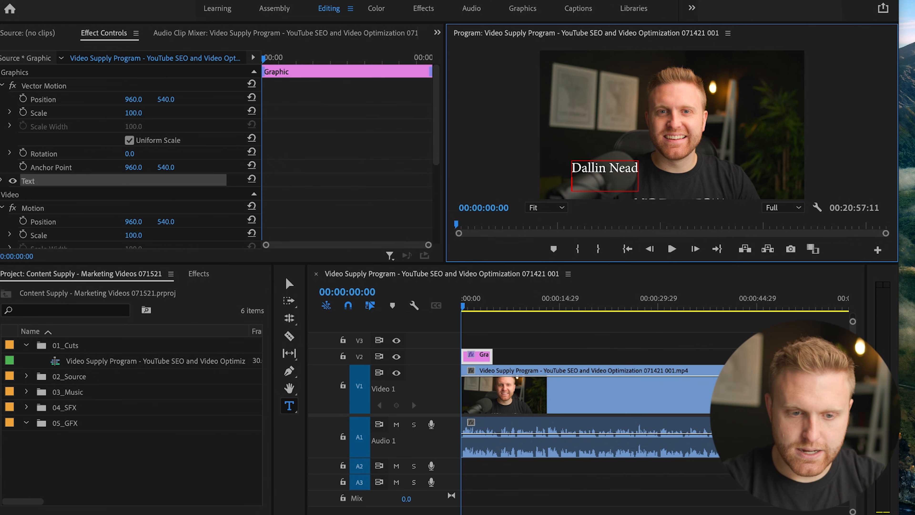
type("Crea")
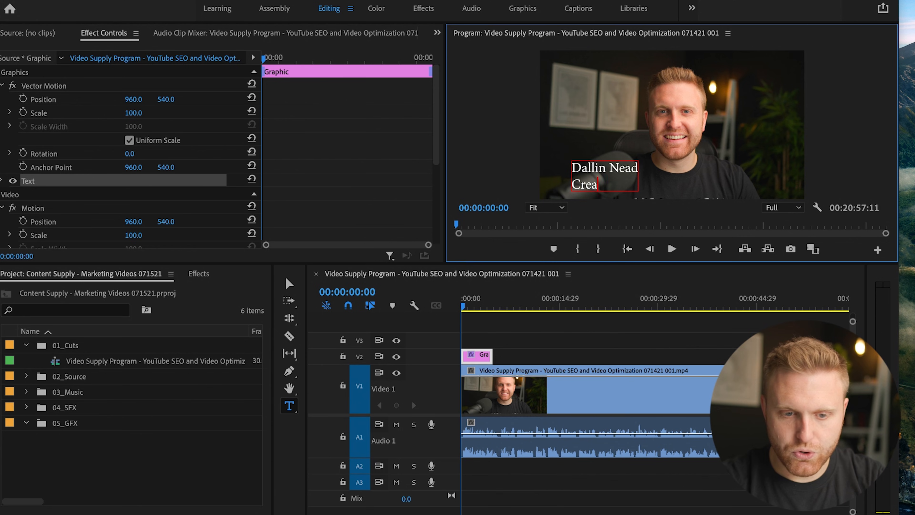
type("tor, Content Supply")
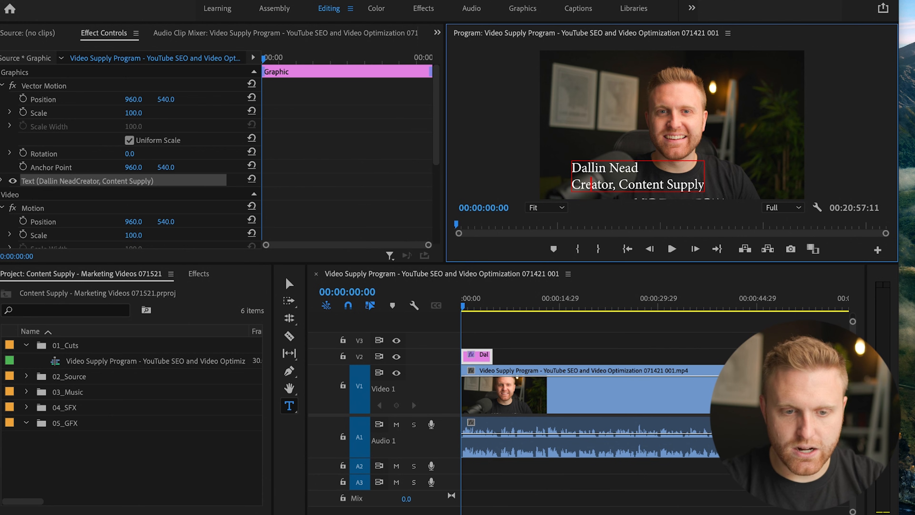
Set the font of the whole title to Gotham SSm in the Bold style.
key("ctrl+a")
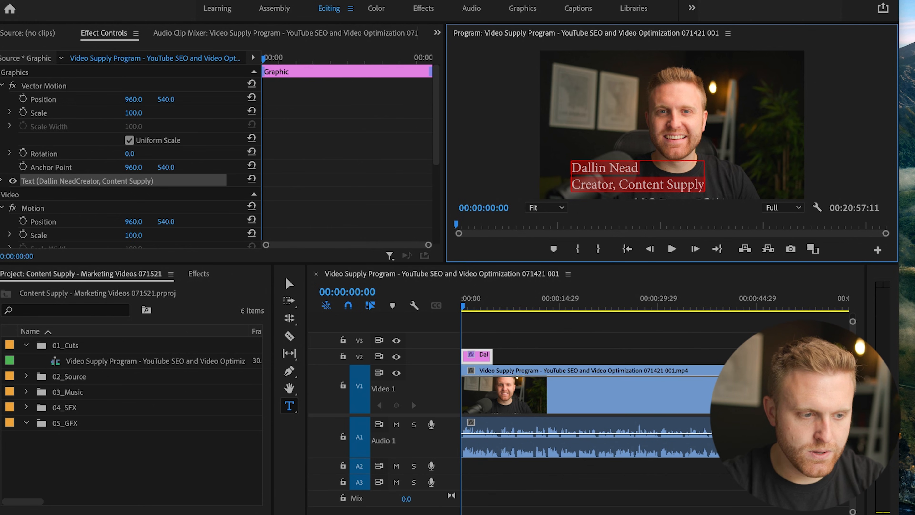
left_click(2, 179)
scroll(129, 155, "down", 5)
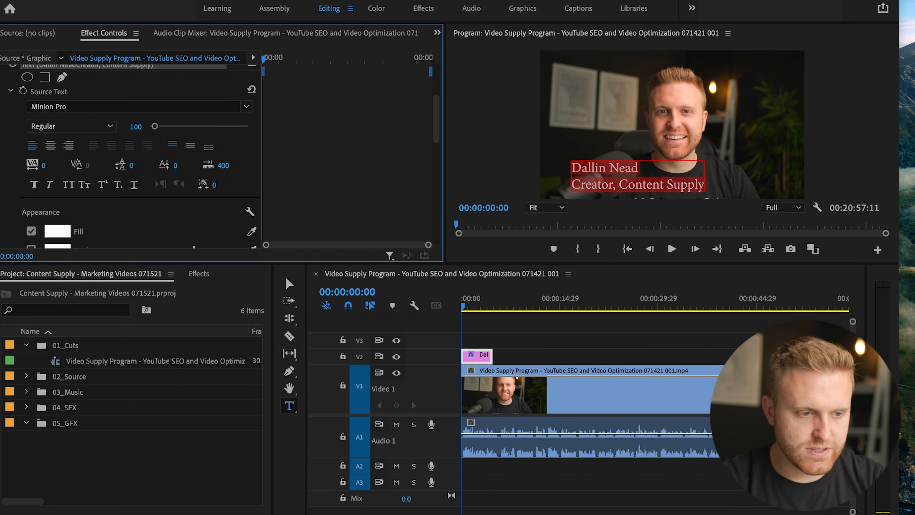
left_click(247, 120)
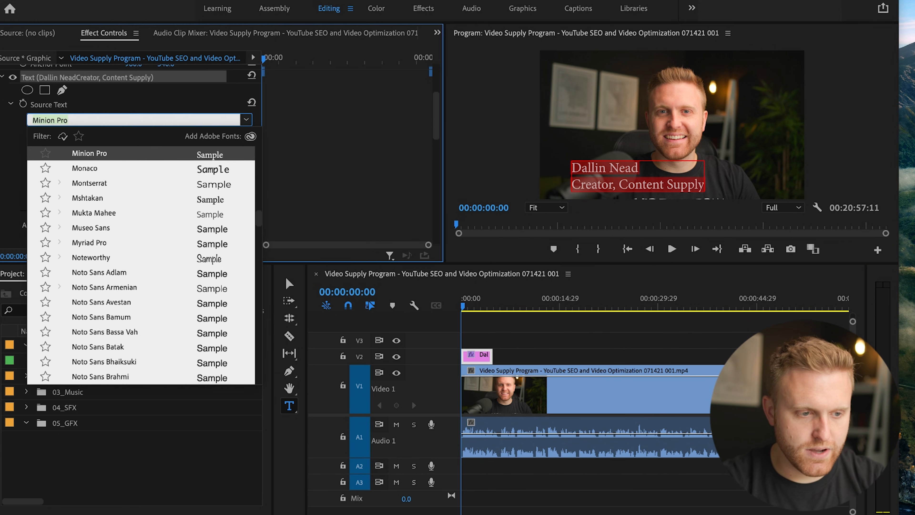
type("gotham")
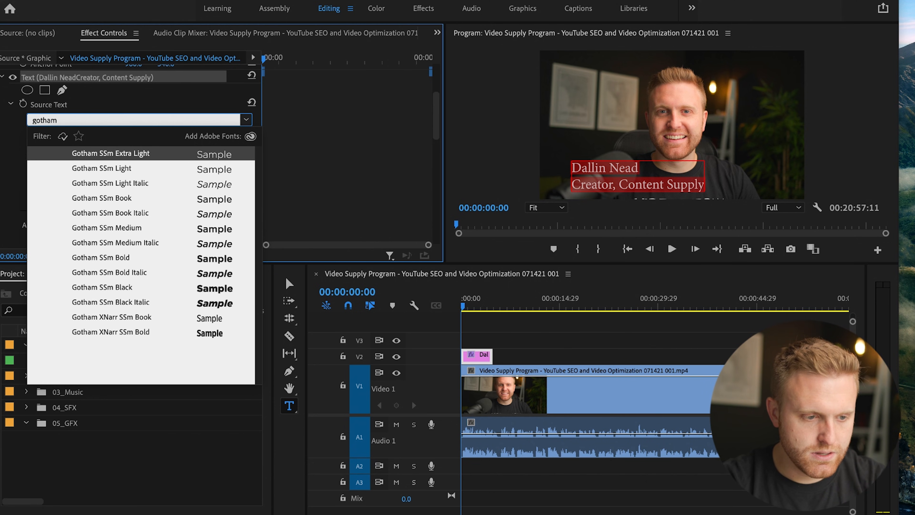
left_click(101, 197)
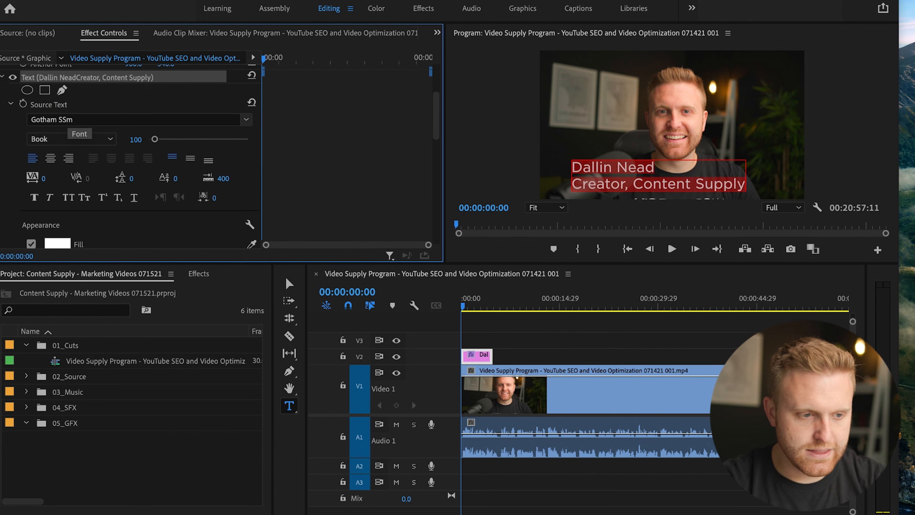
left_click(72, 139)
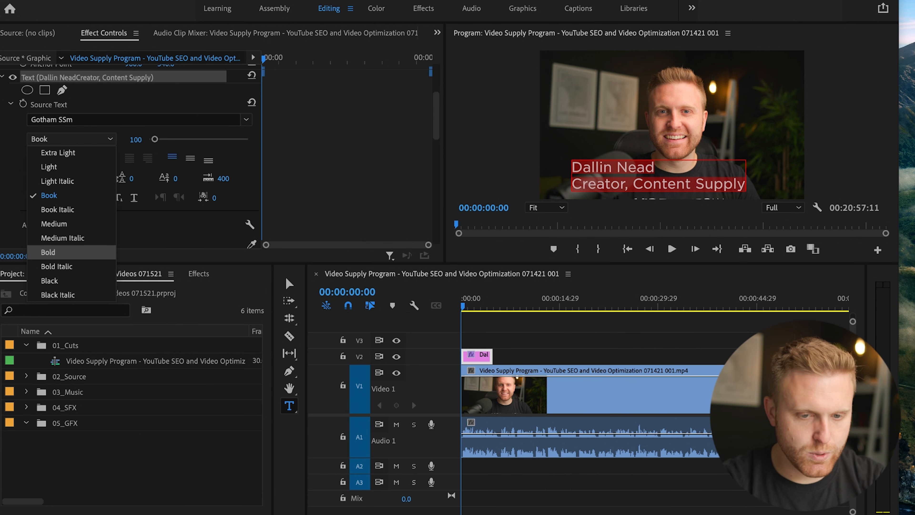
left_click(50, 250)
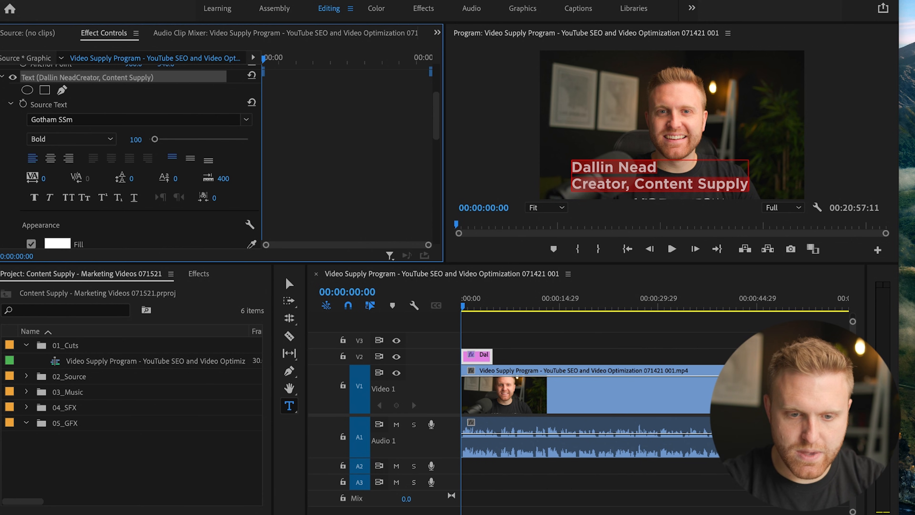
Set the title's second line, "Creator, Content Supply", to size 66 and the Light style.
left_click(707, 183)
left_click_drag(748, 184, 572, 184)
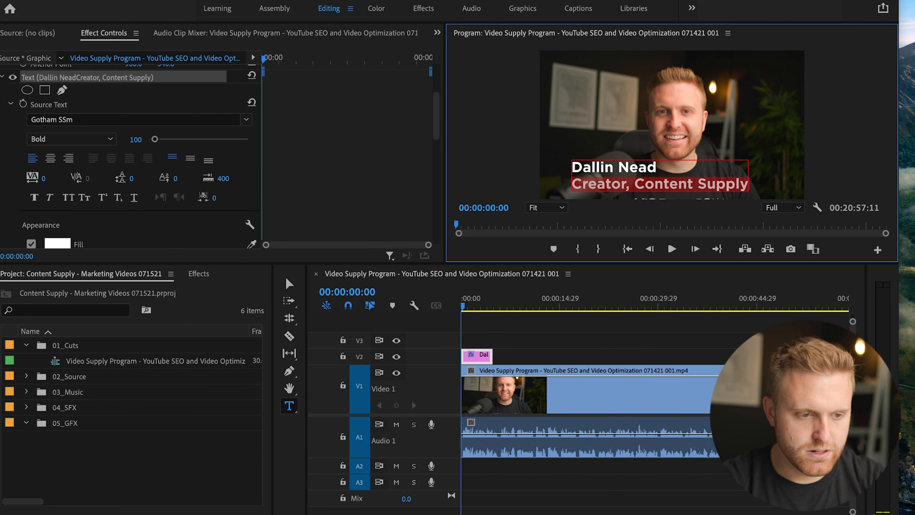
left_click_drag(154, 139, 152, 139)
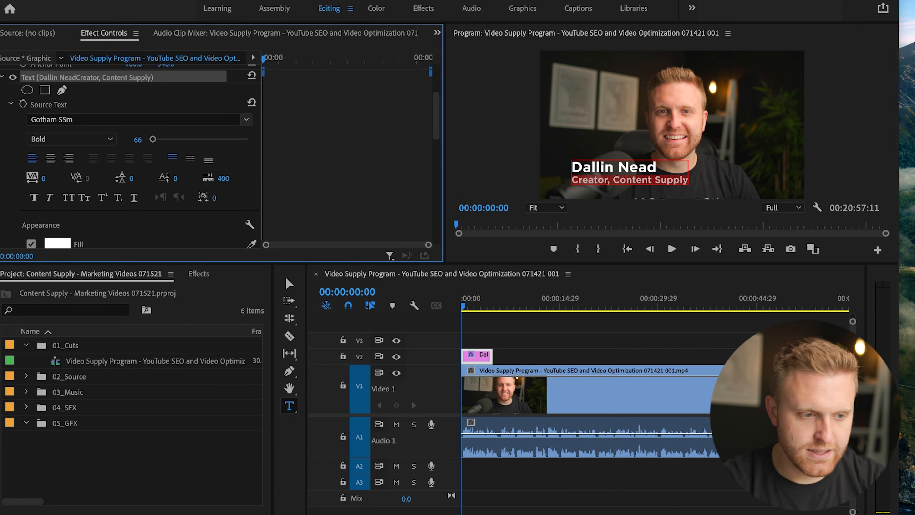
left_click(72, 138)
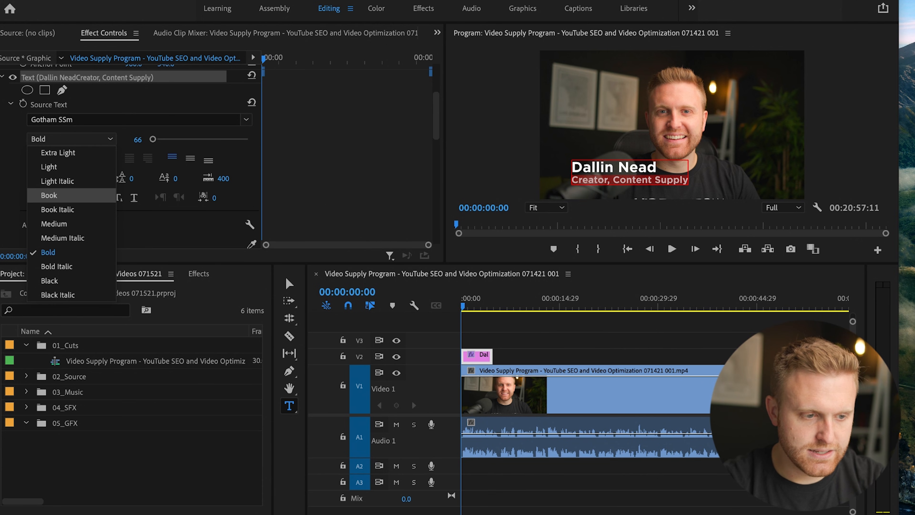
left_click(49, 166)
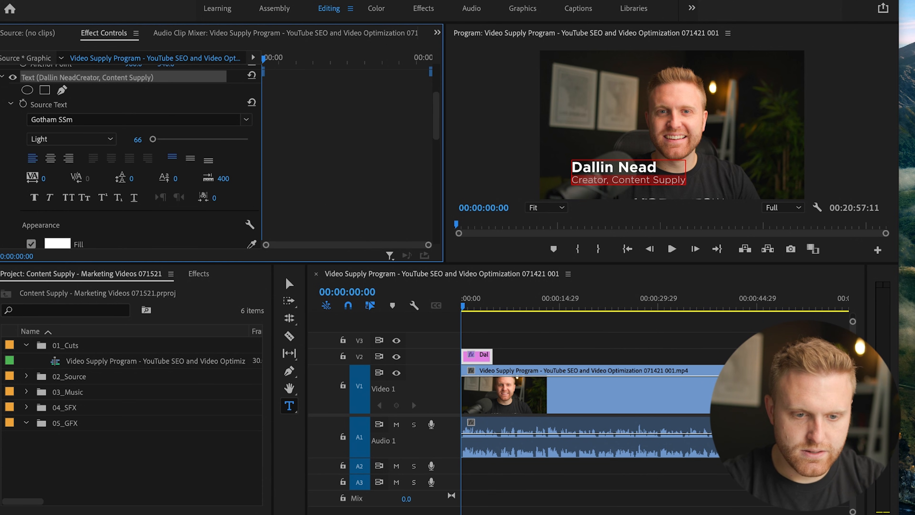
Turn on the safe margins and place the name title in the picture's lower left, just inside the outer margin.
left_click(637, 167)
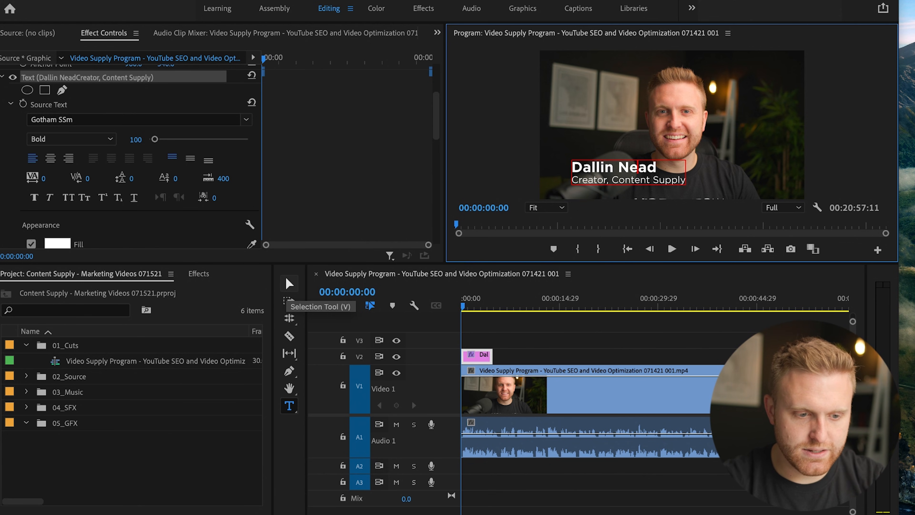
left_click(288, 283)
left_click_drag(628, 172, 633, 124)
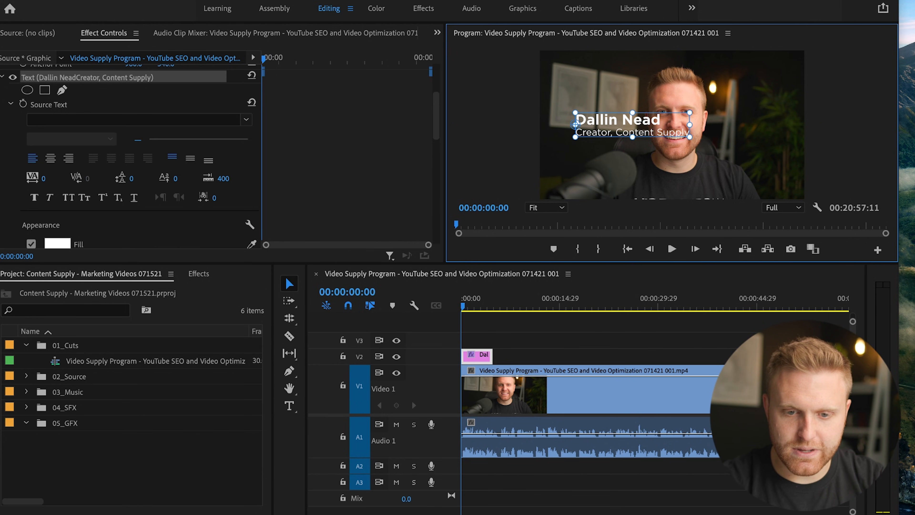
left_click_drag(633, 124, 615, 160)
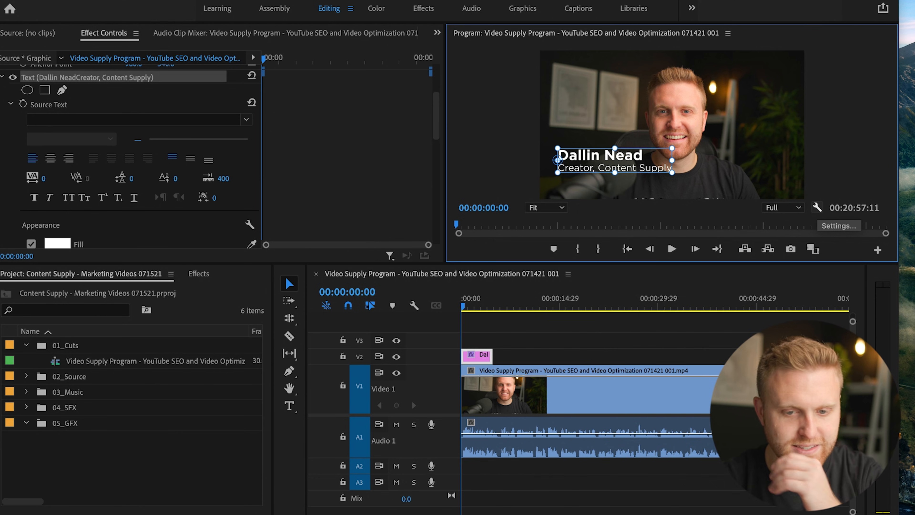
left_click(817, 208)
scroll(644, 306, "down", 10)
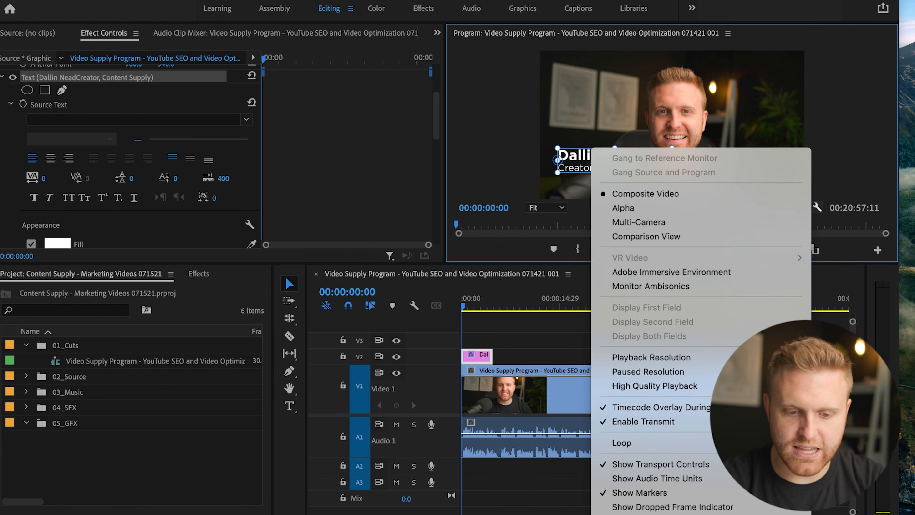
left_click(637, 321)
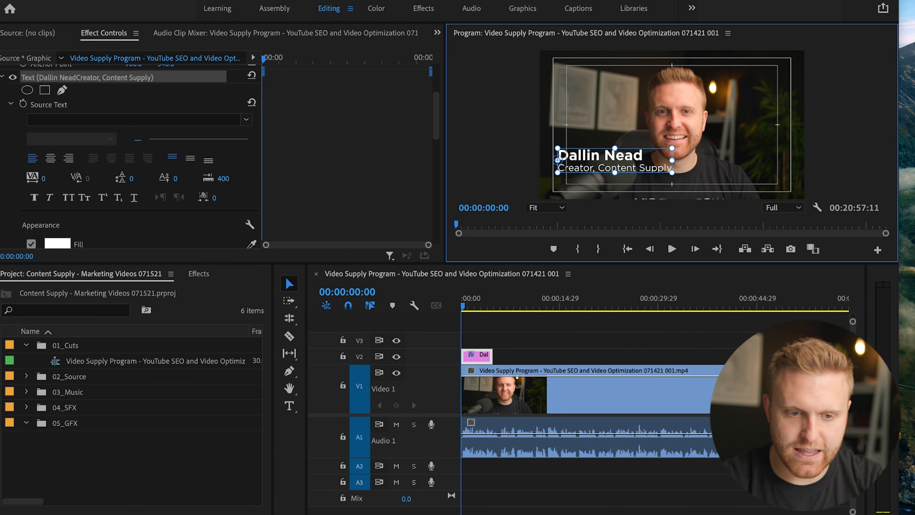
mouse_move(615, 160)
left_mouse_down()
mouse_move(567, 129)
mouse_move(615, 125)
mouse_move(615, 163)
mouse_move(596, 175)
mouse_move(615, 175)
left_mouse_up()
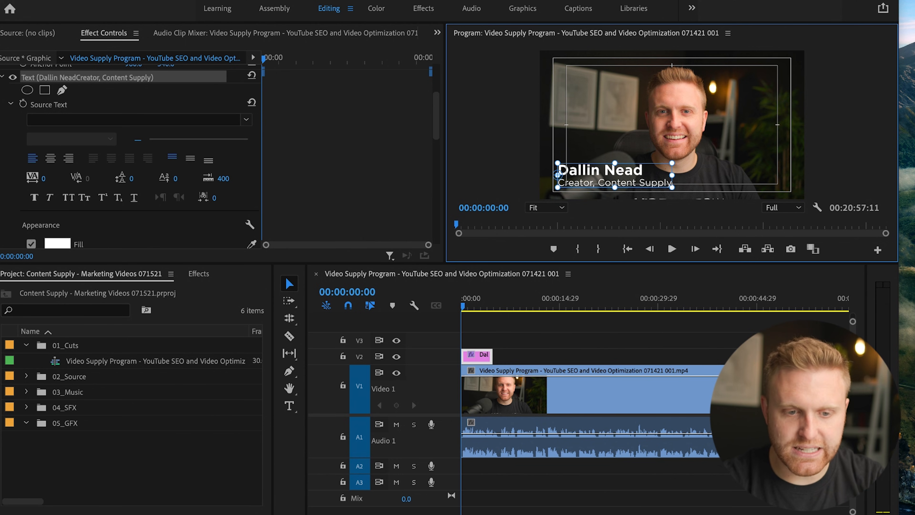
left_click(520, 343)
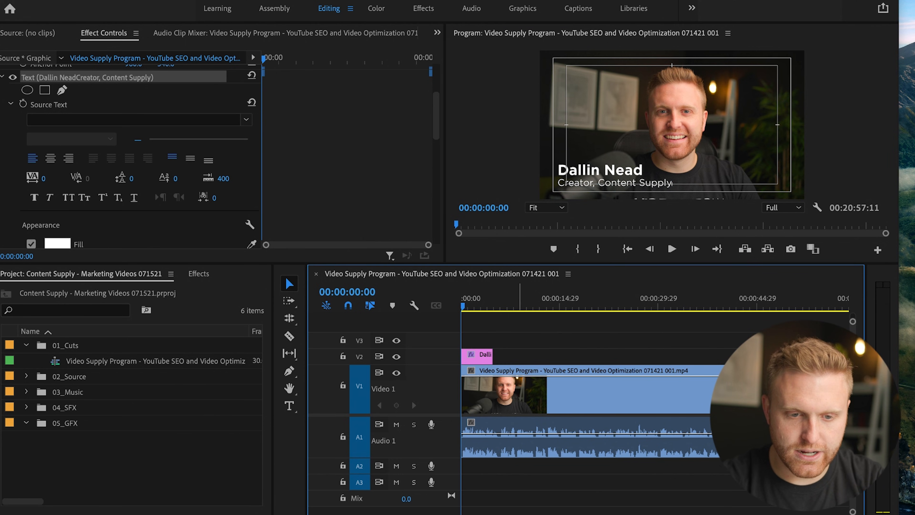
Trim the end of the name title clip on V2 to 00:00:03:00.
left_click_drag(491, 299, 414, 305)
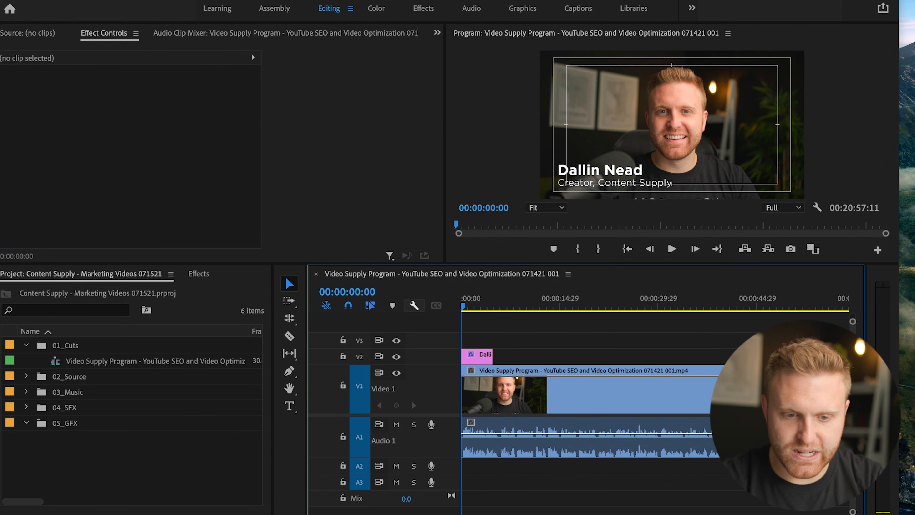
key("=")
key("=")
key("=")
key("space")
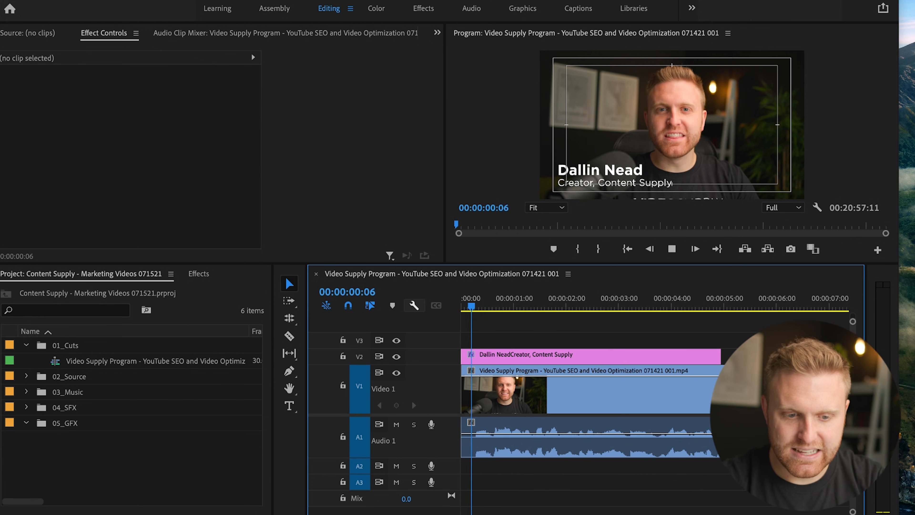
left_click_drag(720, 354, 619, 355)
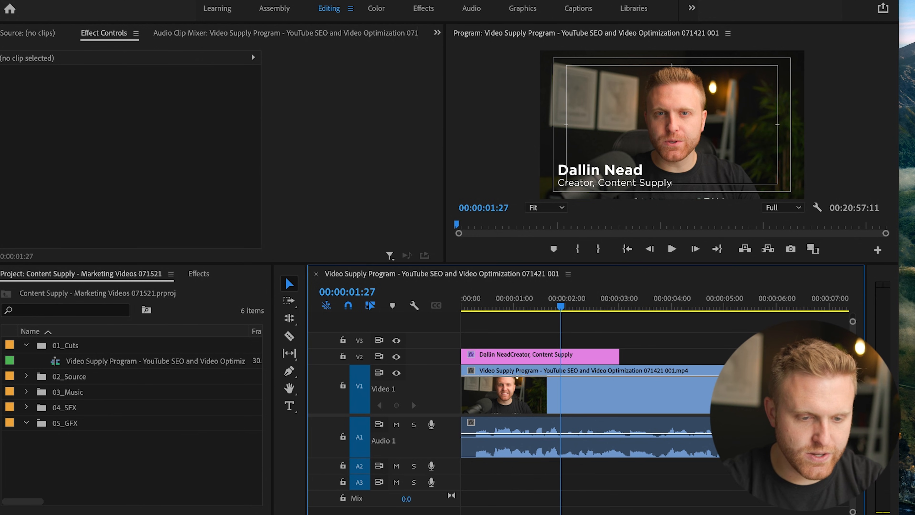
Add a Cross Dissolve to the end of the title clip and play the sequence from the start.
key("shift+7")
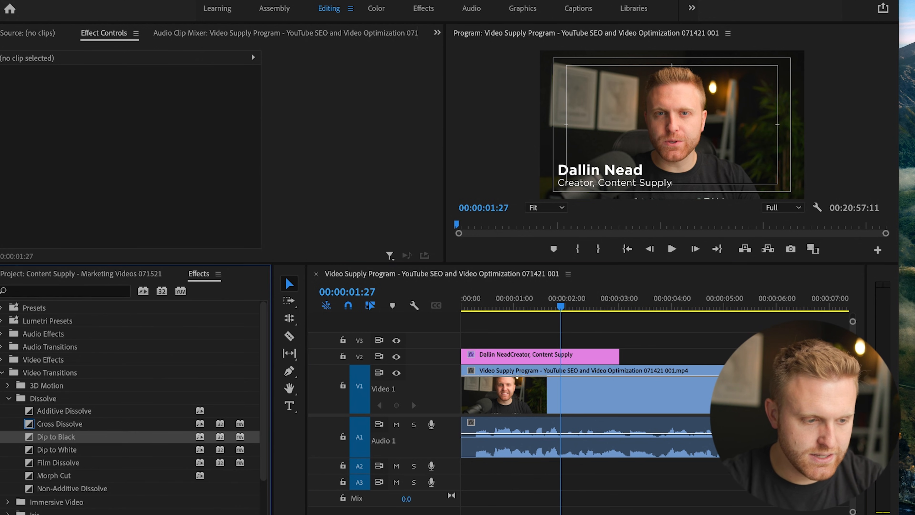
left_click(59, 424)
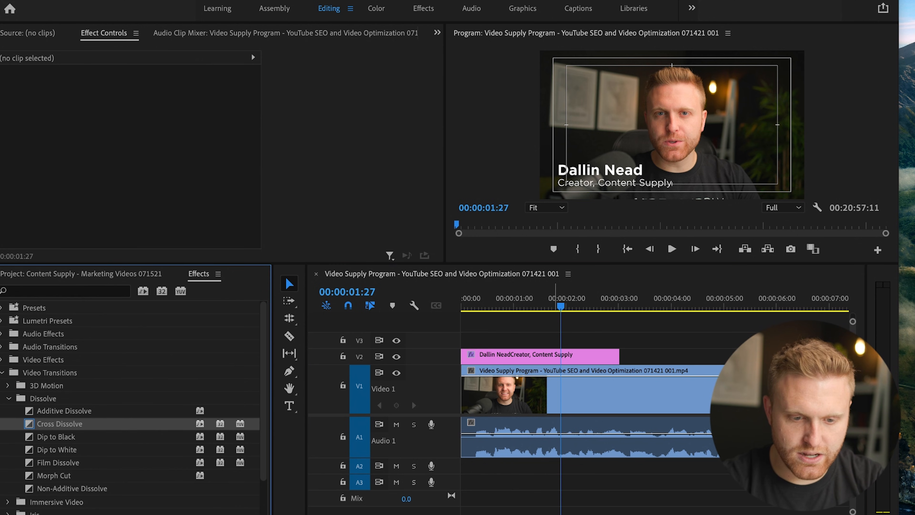
left_click_drag(60, 424, 600, 357)
key("space")
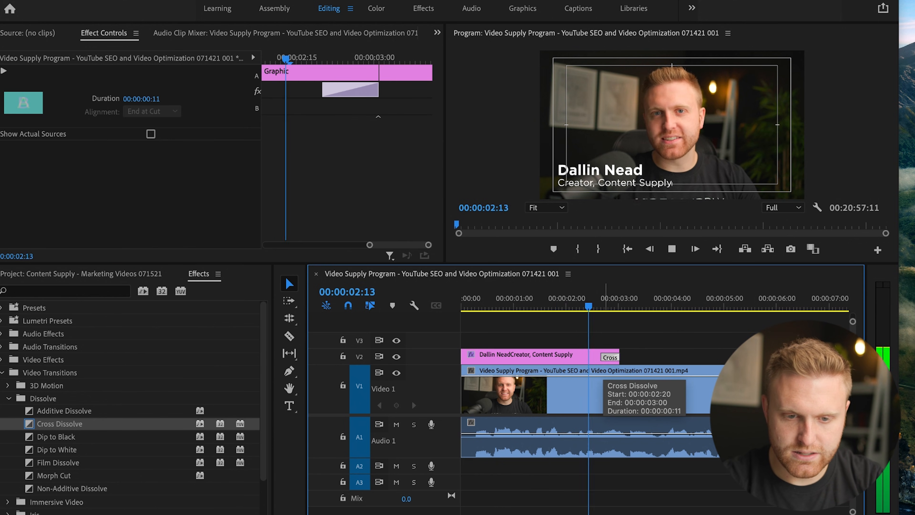
key("space")
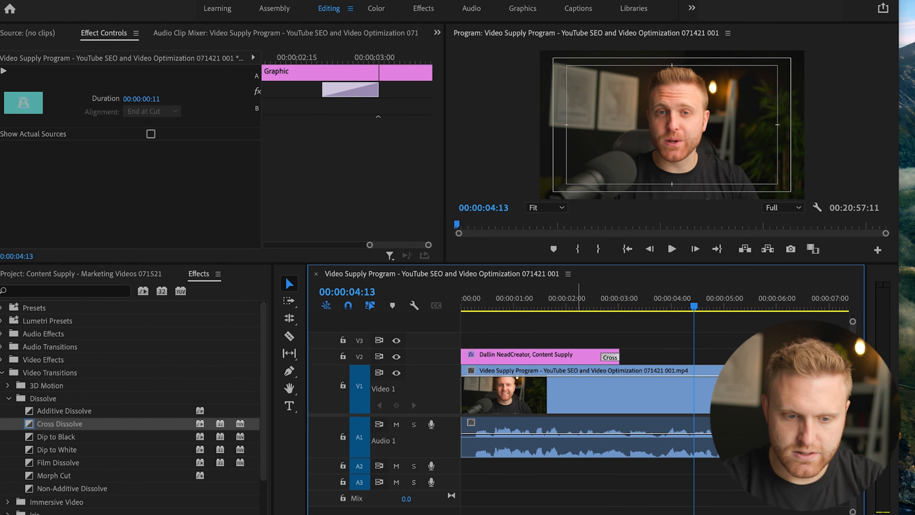
key("Home")
key("space")
Add a Cross Dissolve to the start of the title clip on V2.
left_click(603, 338)
left_click(611, 356)
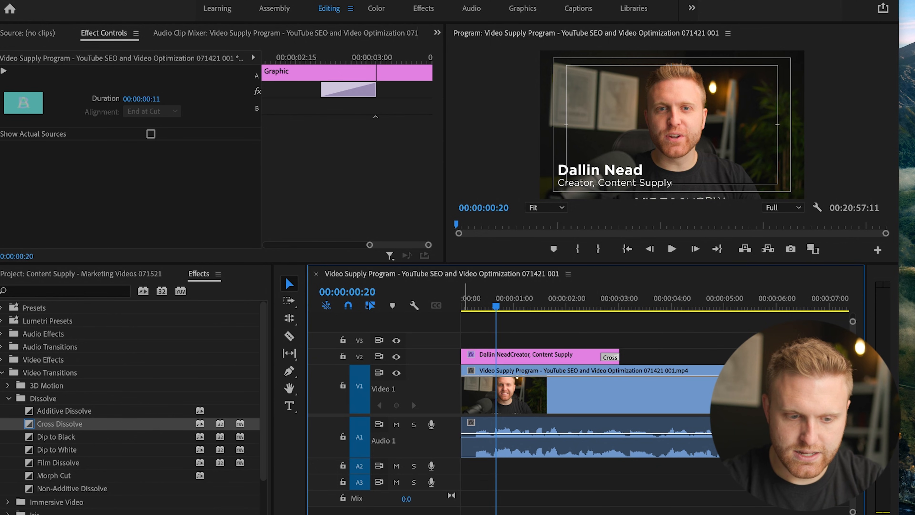
left_click(463, 355)
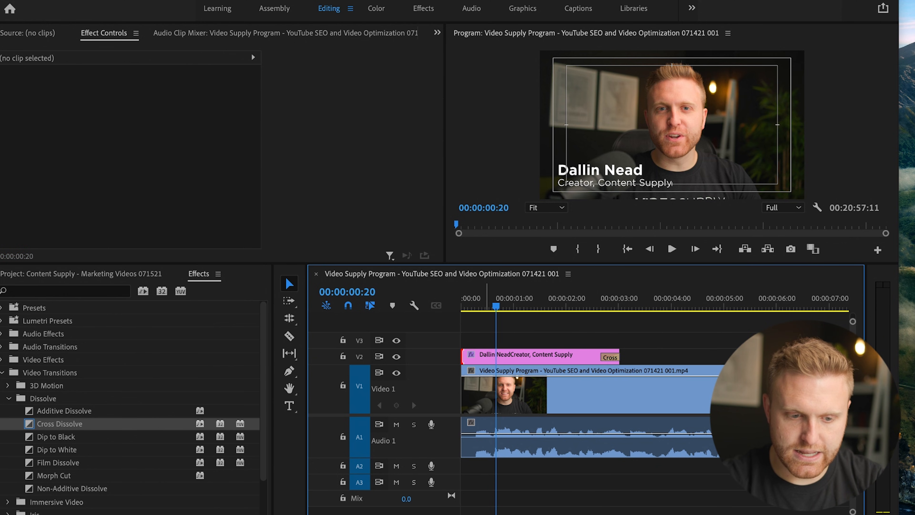
key("ctrl+d")
Move the title clip on V2 to start at about 00:00:00:20 and play it back from the beginning.
key("Home")
key("space")
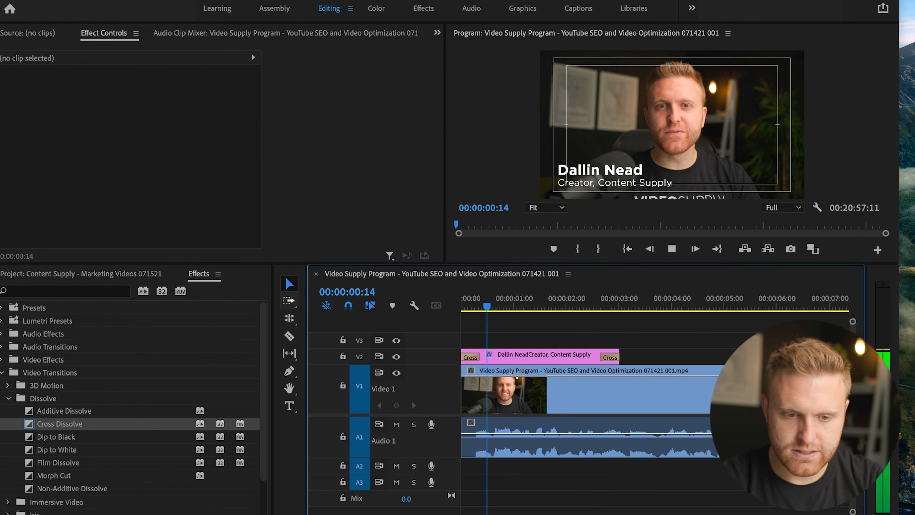
key("space")
left_click_drag(505, 356, 542, 356)
key("Home")
key("space")
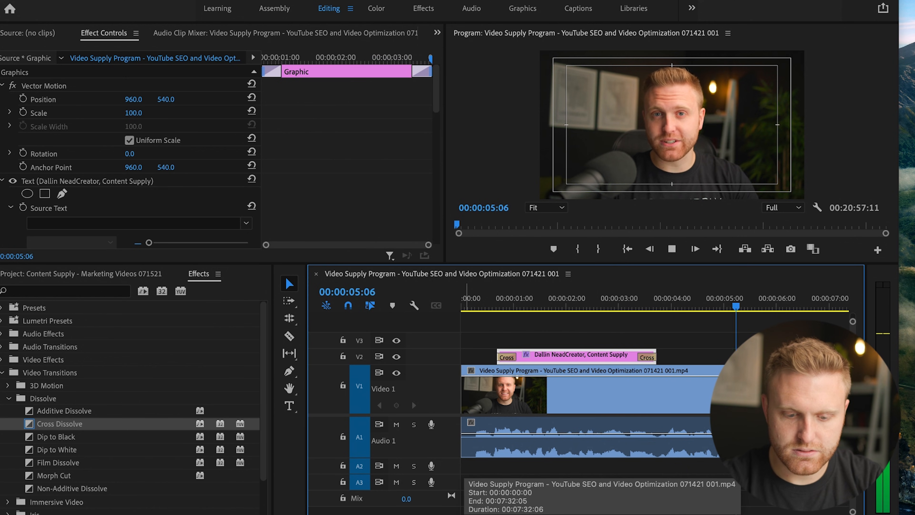
key("minus")
key("minus")
key("minus")
key("minus")
key("minus")
key("minus")
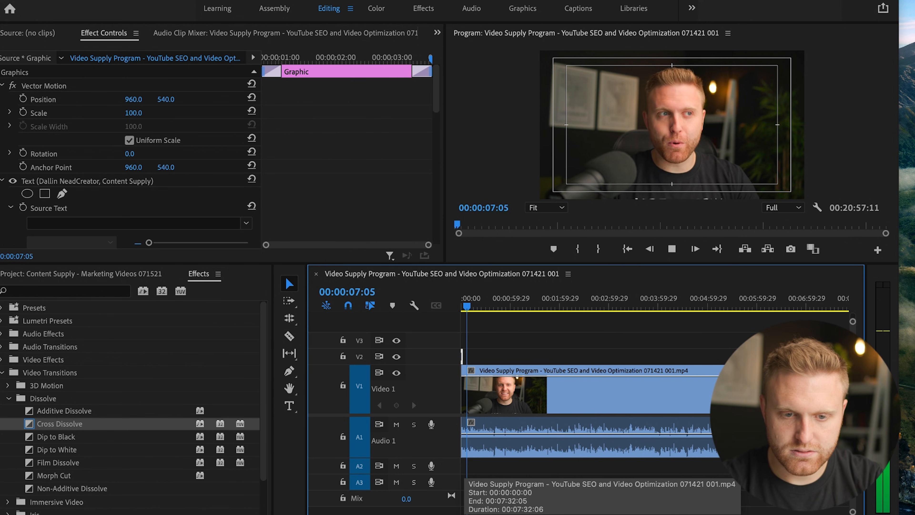
key("space")
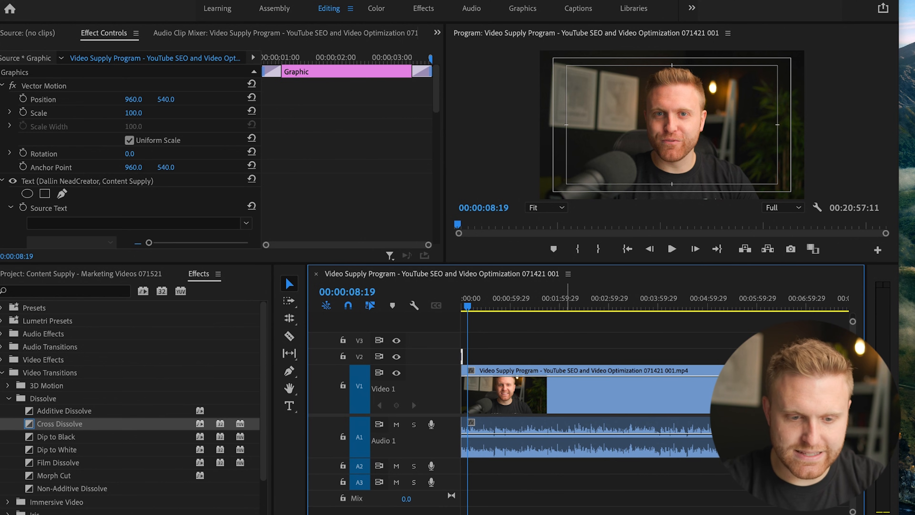
left_click(568, 346)
key("minus")
key("minus")
left_click(80, 274)
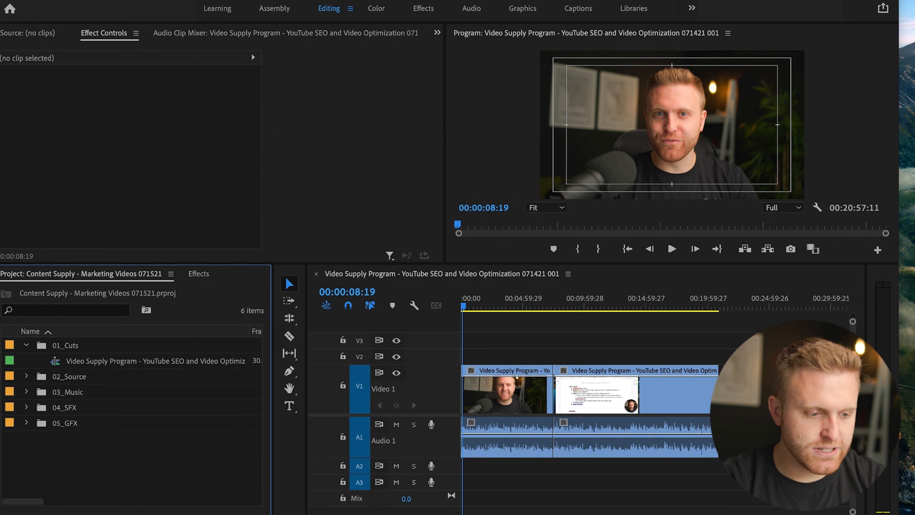
left_click(484, 342)
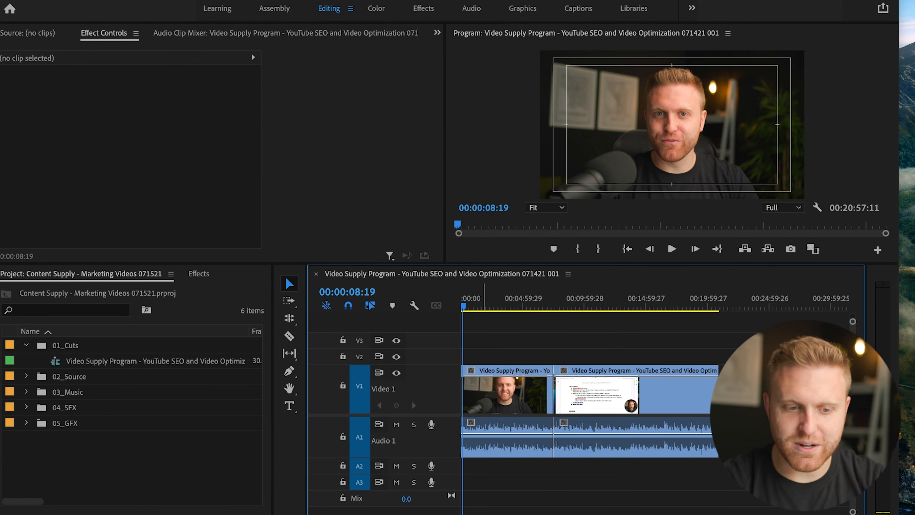
left_click_drag(487, 303, 392, 306)
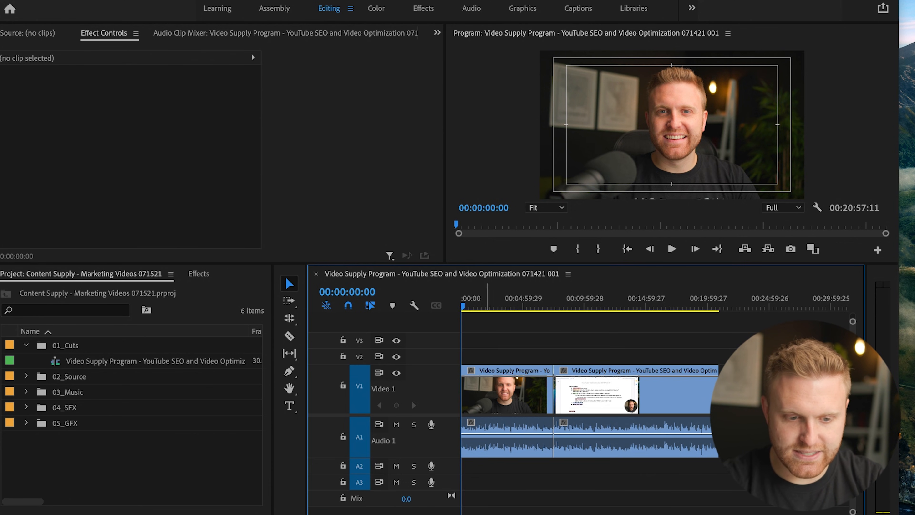
left_click(492, 304)
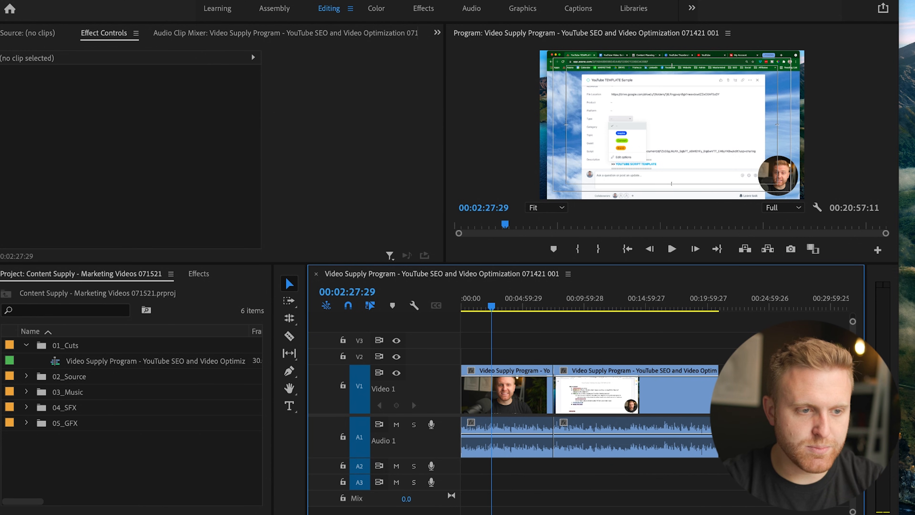
Open the media export settings for the sequence and choose H.264 as the format.
left_click(98, 0)
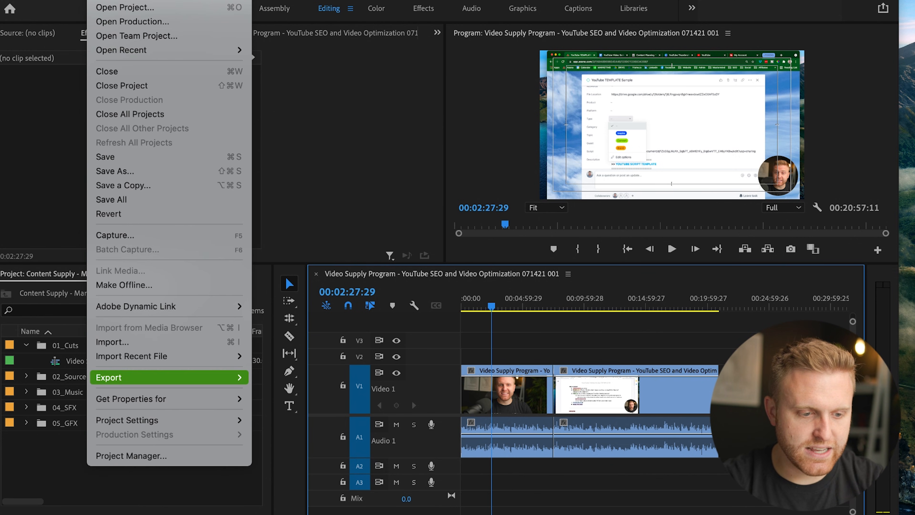
mouse_move(166, 377)
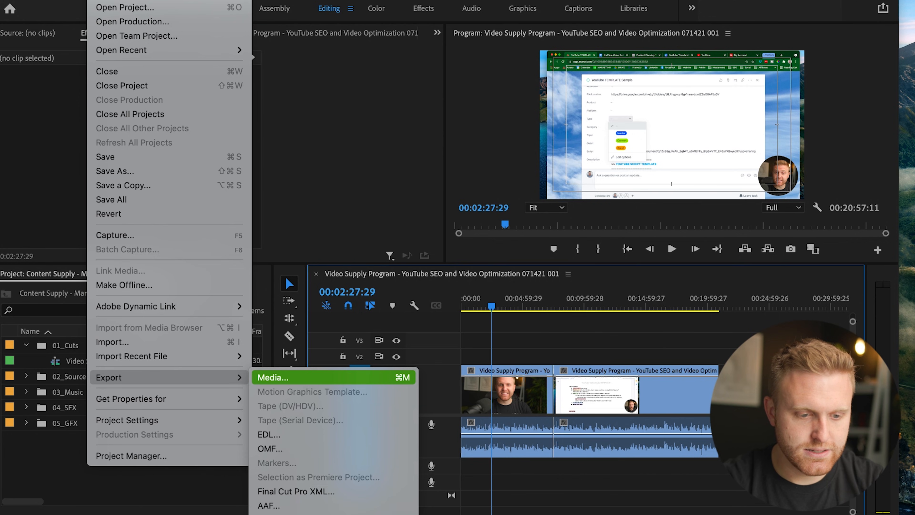
left_click(288, 377)
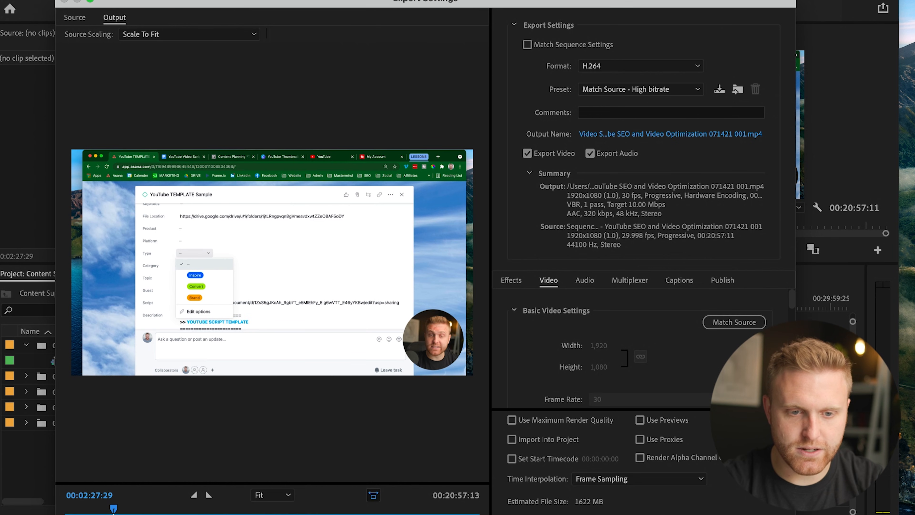
left_click(644, 65)
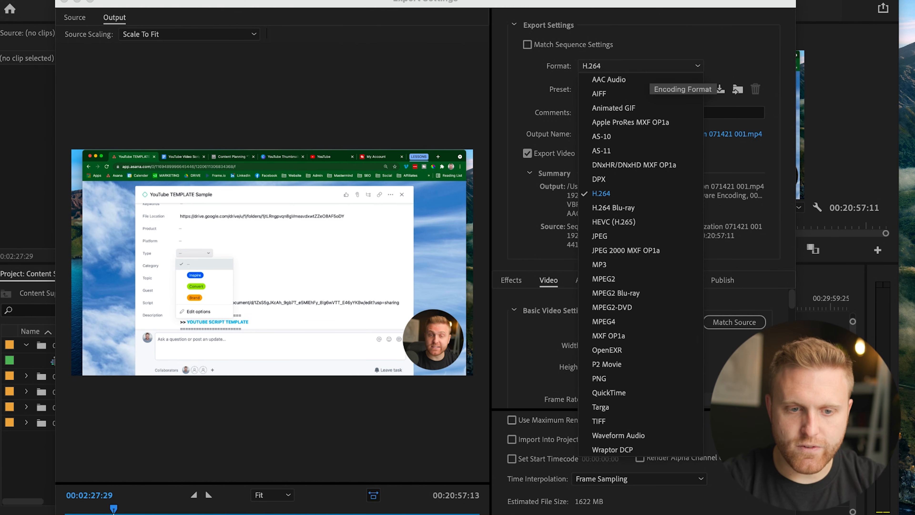
left_click(633, 66)
left_click(633, 67)
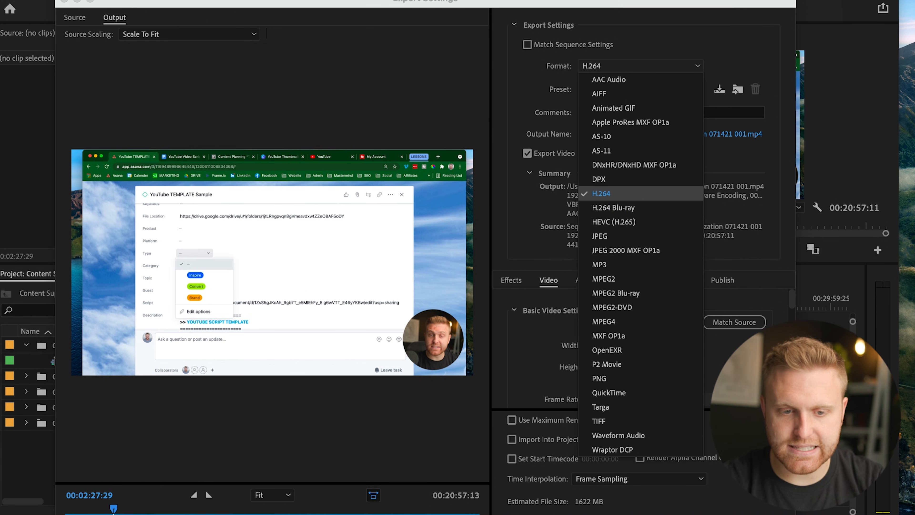
left_click(601, 193)
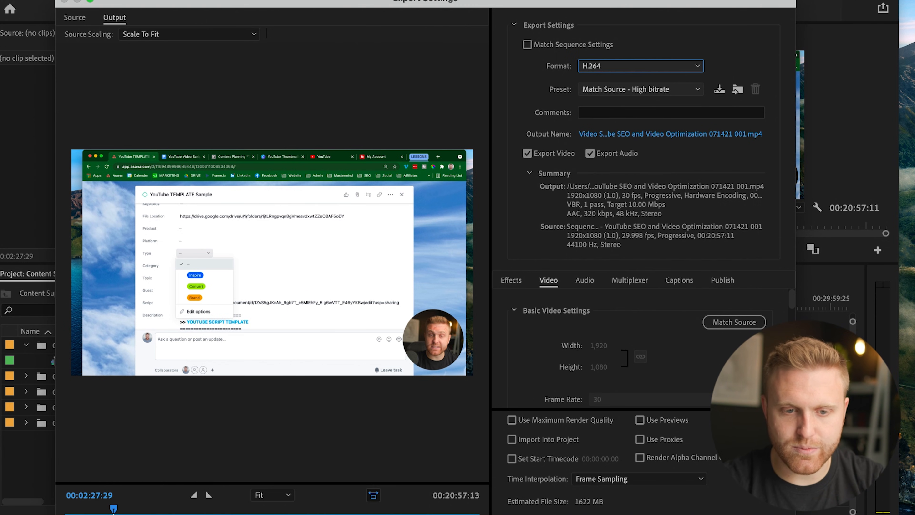
Set the export preset to YouTube 2160p 4K Ultra HD.
left_click(599, 89)
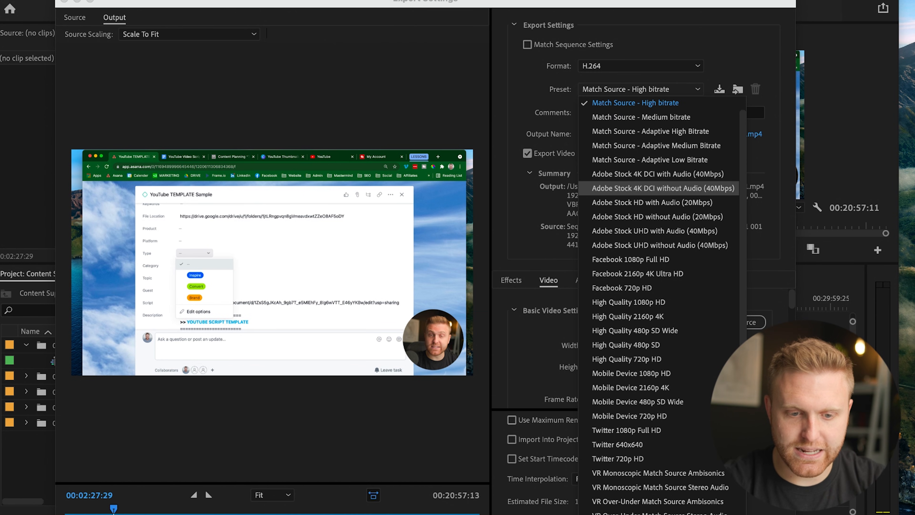
scroll(631, 259, "down", 4)
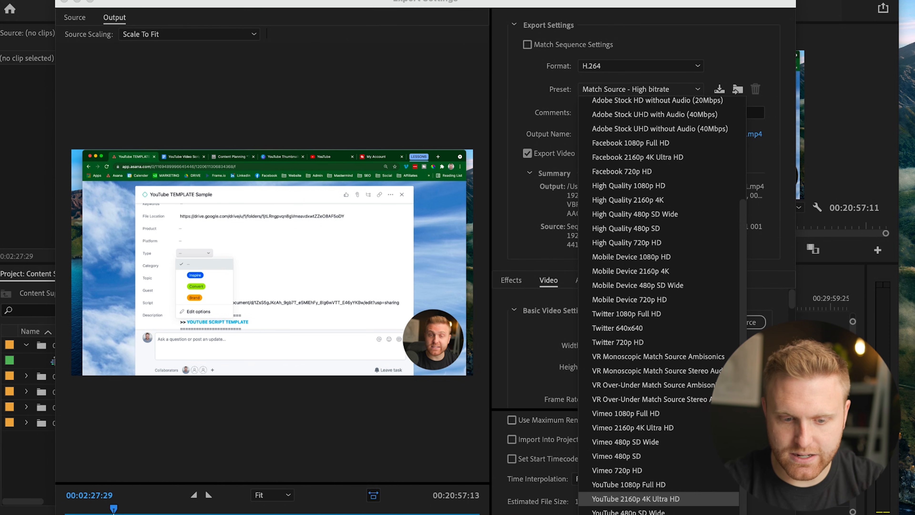
left_click(635, 498)
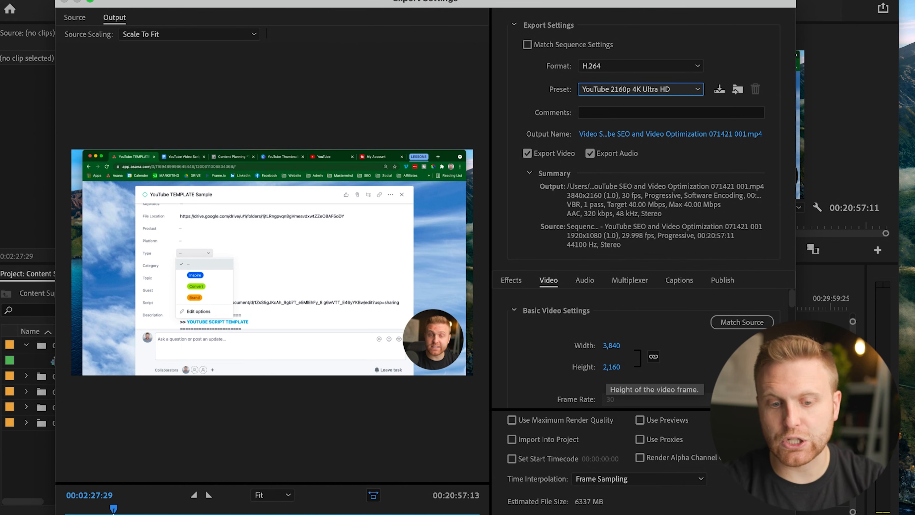
Review the export's frame size and its Effects, Video, Audio and Captions settings.
left_click(612, 345)
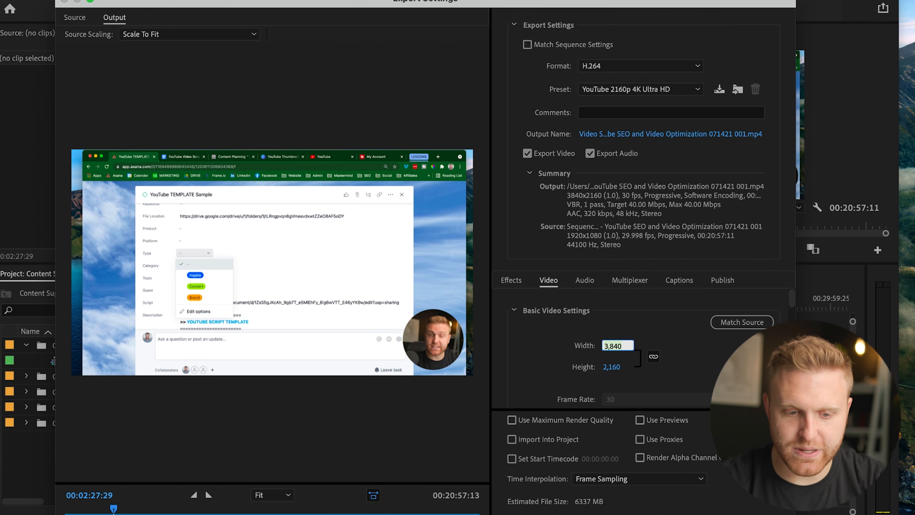
scroll(634, 346, "down", 3)
left_click(511, 280)
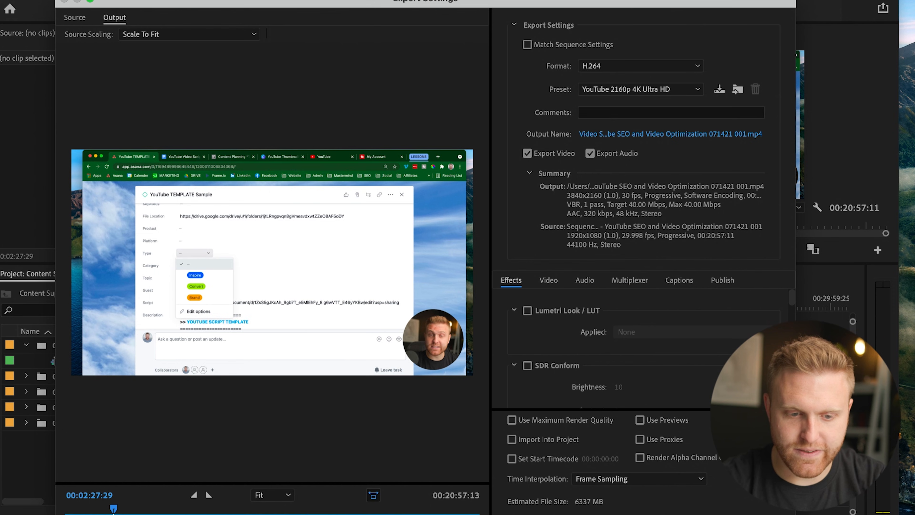
left_click(548, 280)
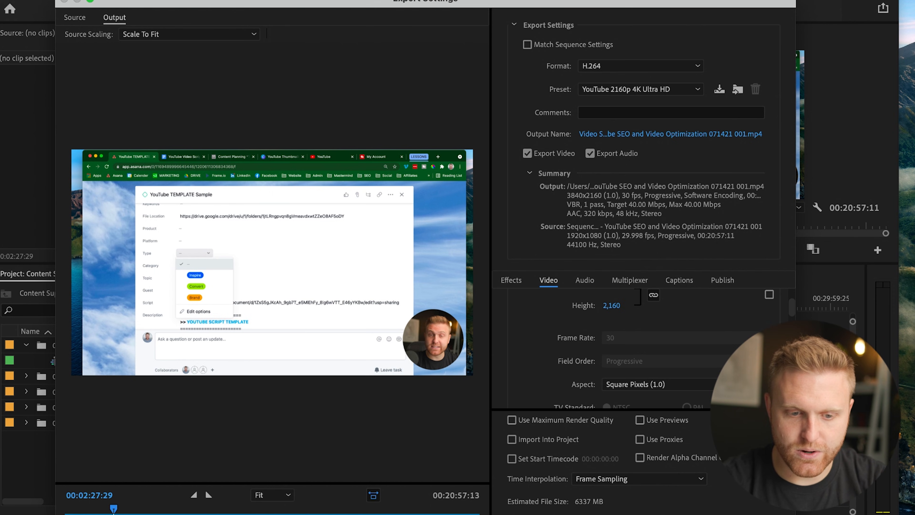
left_click(584, 281)
left_click(678, 281)
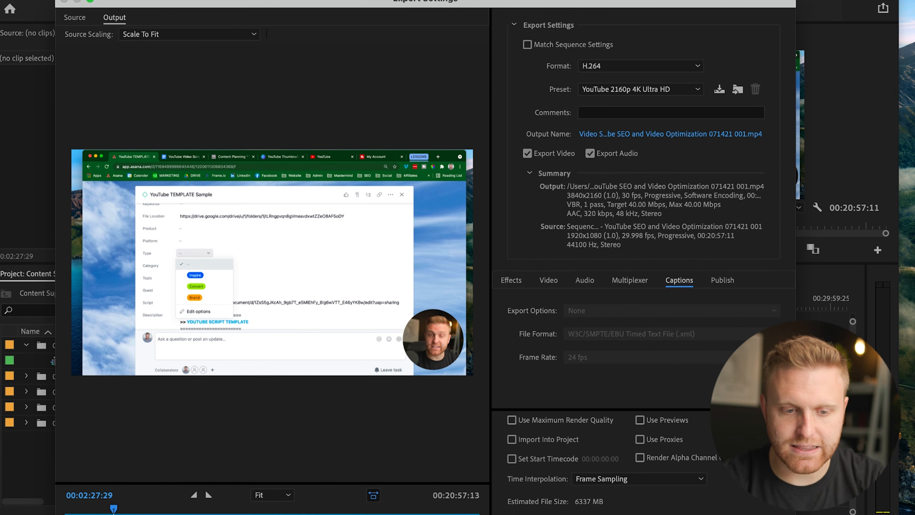
left_click(548, 280)
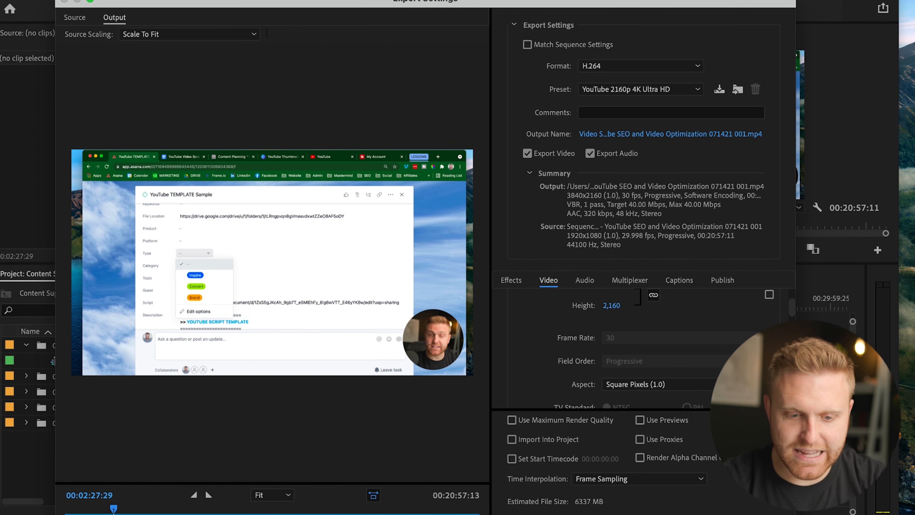
Set the export's target bitrate to 15 Mbps in the video bitrate settings.
scroll(613, 346, "up", 2)
scroll(612, 348, "up", 2)
scroll(612, 348, "down", 6)
scroll(612, 348, "up", 3)
scroll(613, 346, "up", 2)
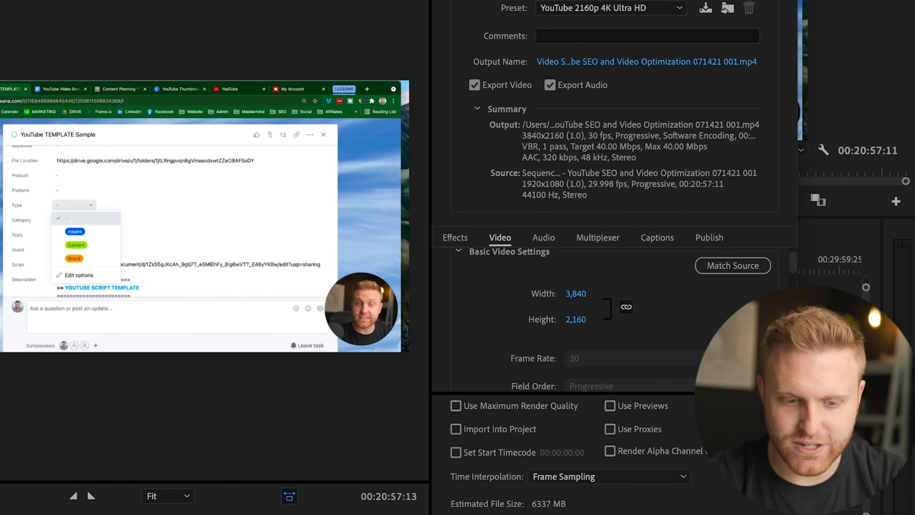
scroll(613, 324, "down", 10)
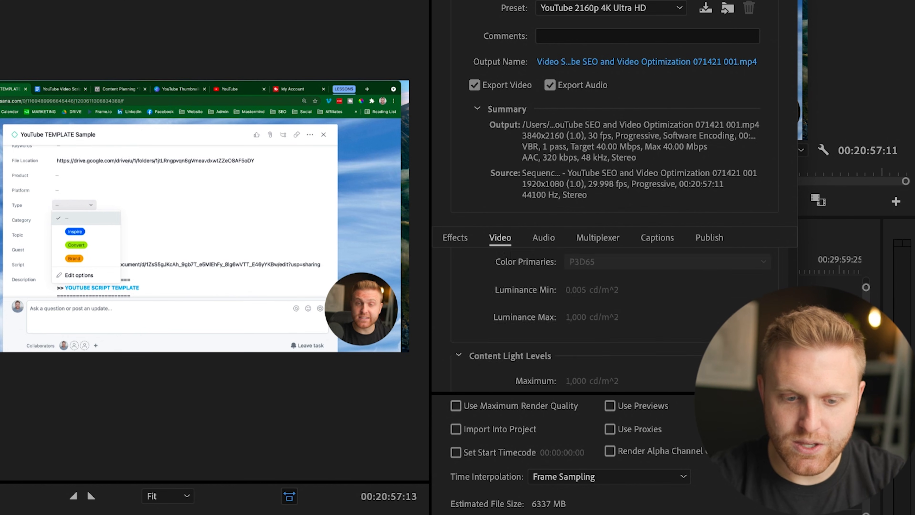
scroll(612, 321, "down", 3)
scroll(612, 321, "up", 4)
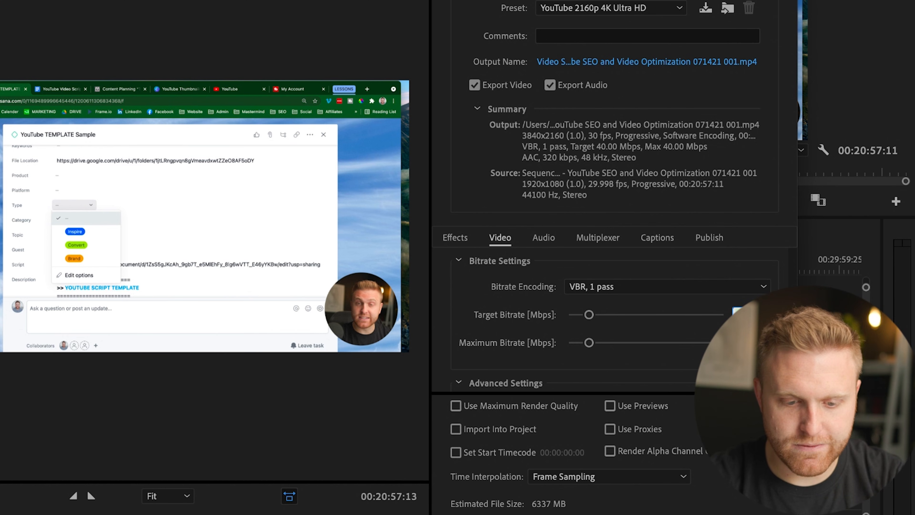
key("Return")
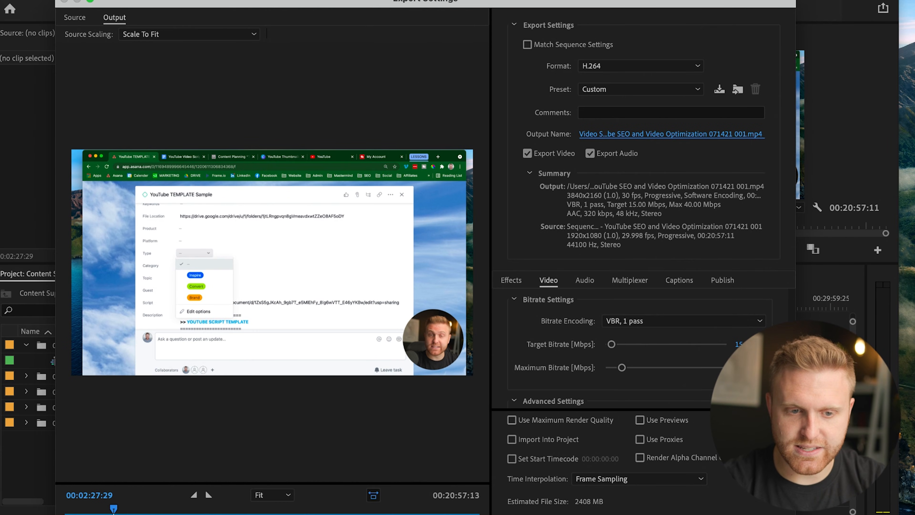
Set the export's output location to the 08_Exports folder inside MARKETING, keeping the file name, and send it to the Media Encoder queue.
left_click(671, 133)
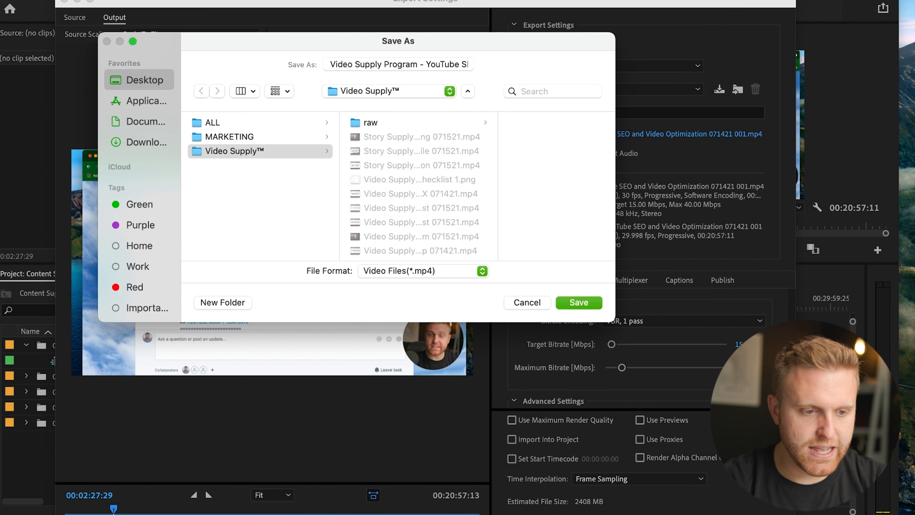
left_click(229, 137)
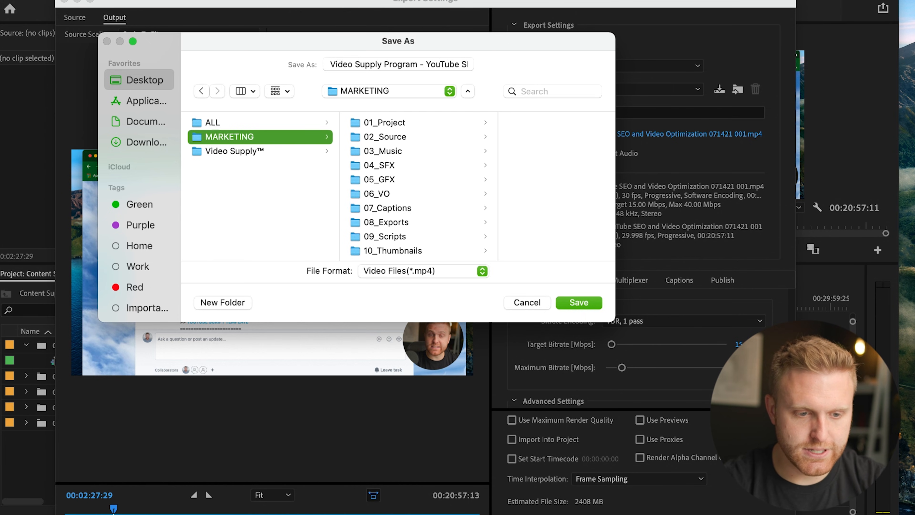
left_click(386, 222)
triple_click(436, 65)
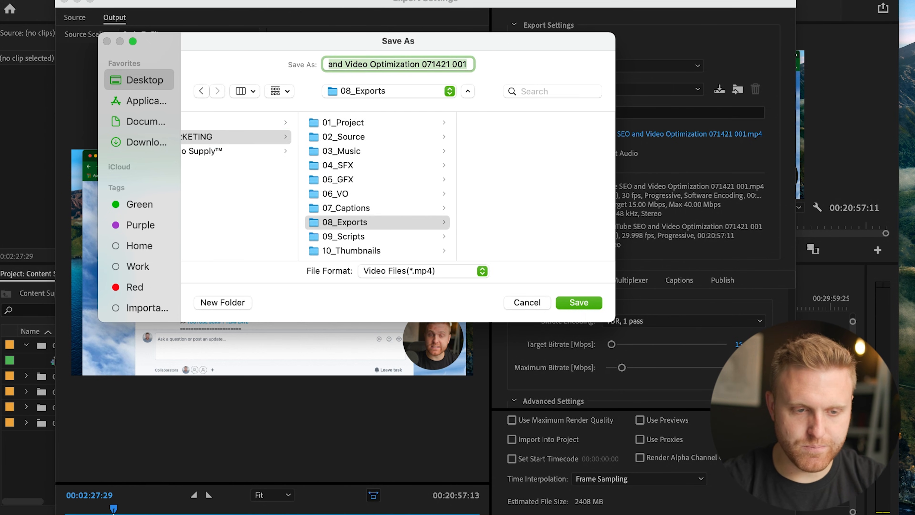
key("Return")
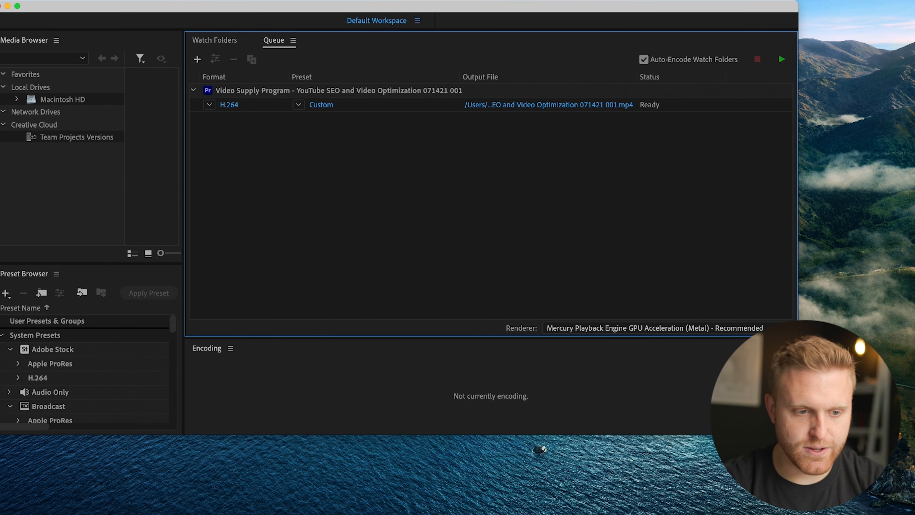
Start encoding the queued H.264 export, stop it, and switch back to the project in Premiere Pro.
left_click(781, 59)
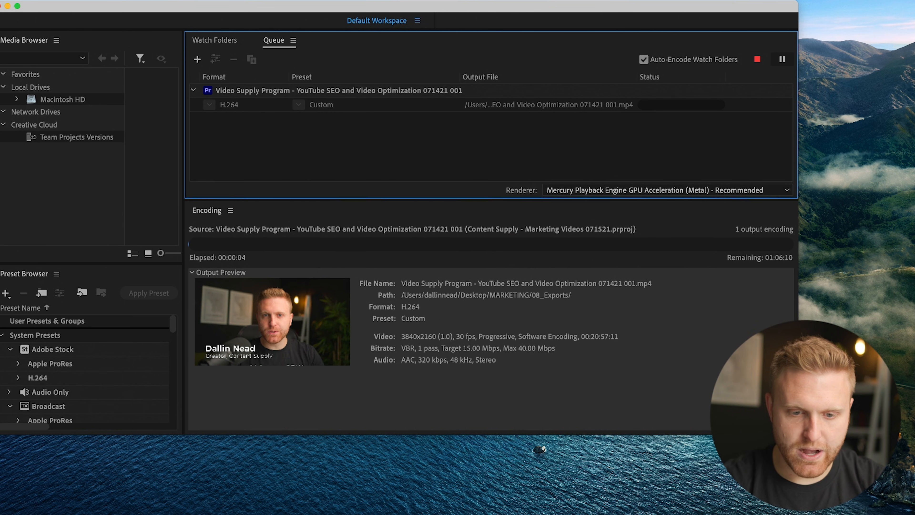
key("Escape")
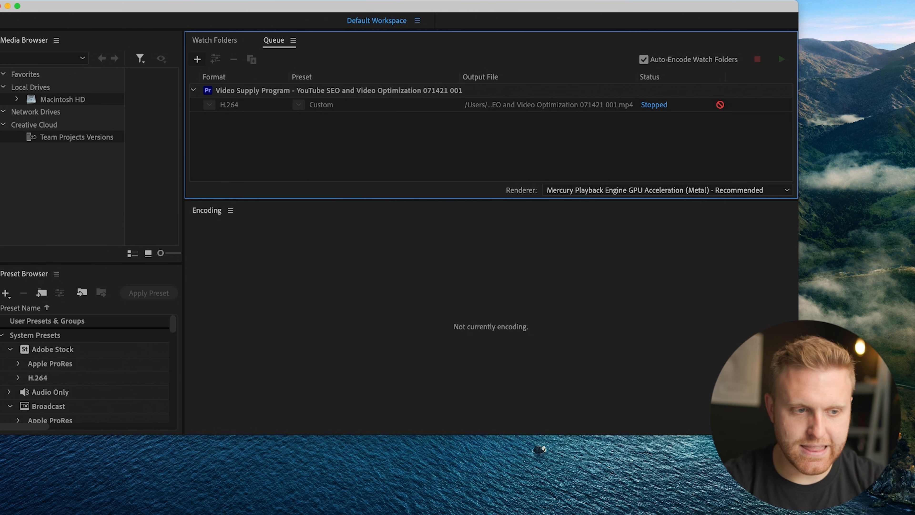
key("super+Tab")
key("shift+1")
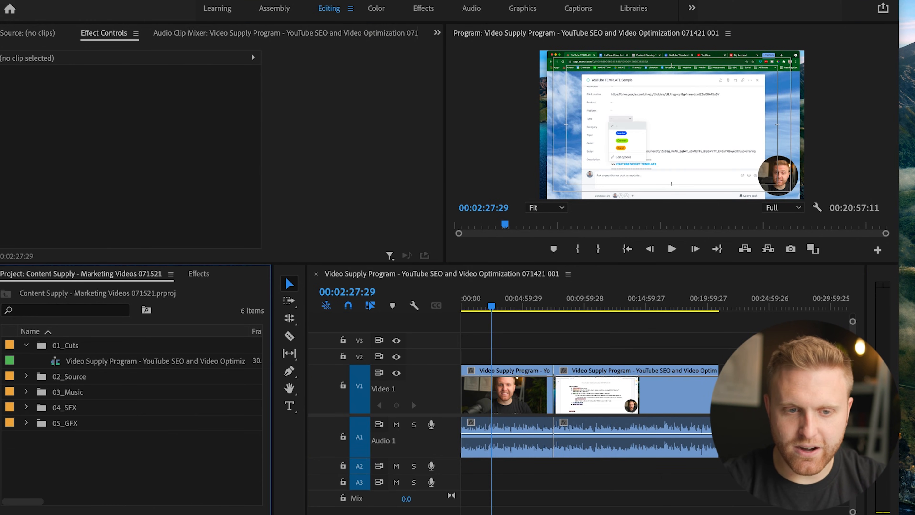